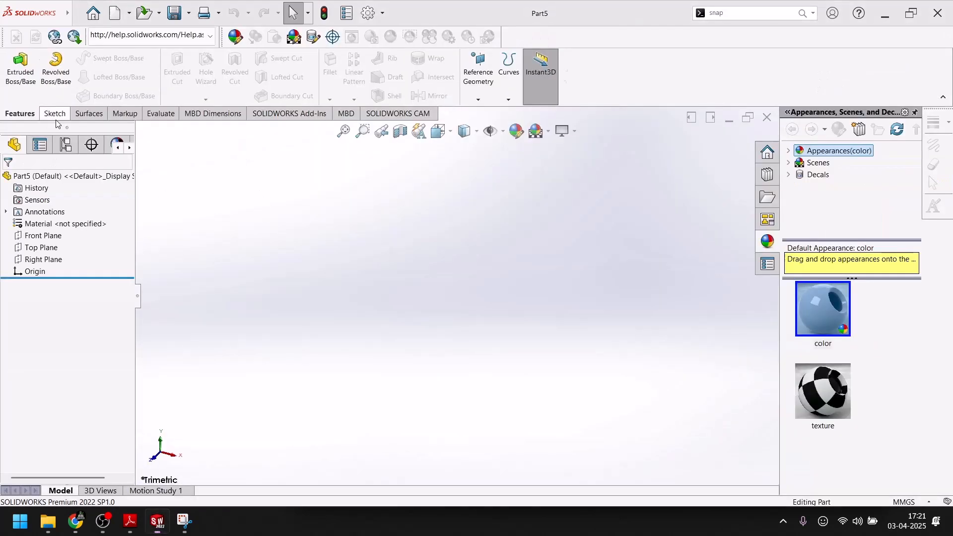
click(55, 113)
click(15, 65)
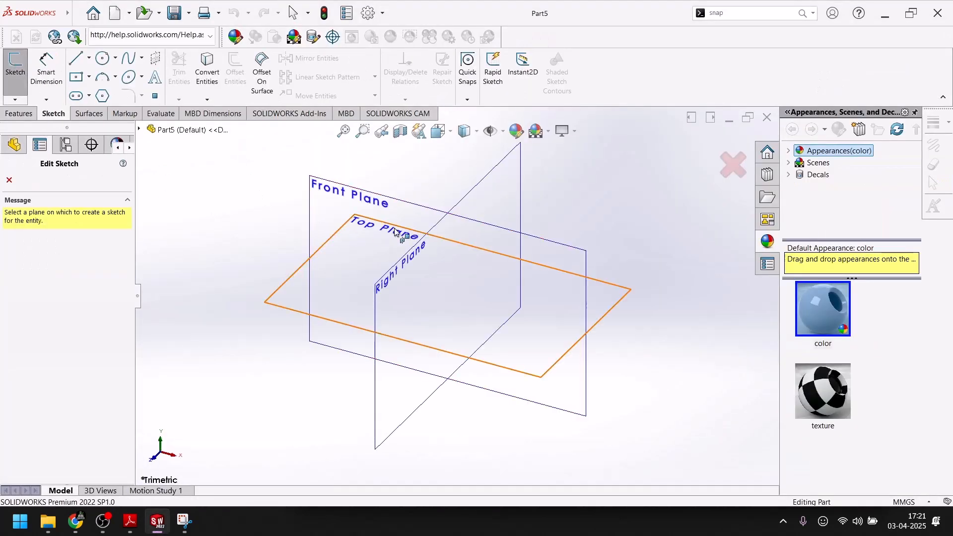
click(523, 246)
click(713, 154)
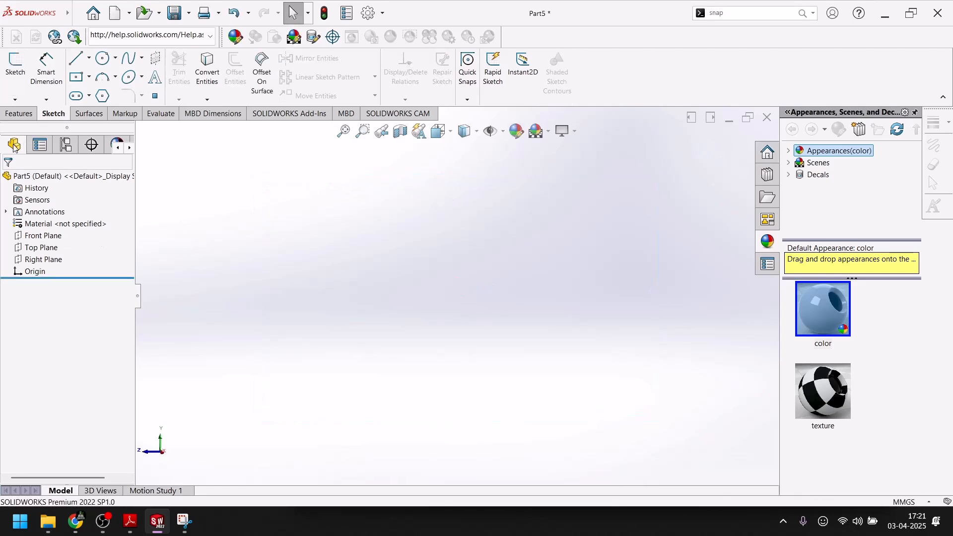
Set the view to isometric and start a sketch on the Front Plane.
key(space)
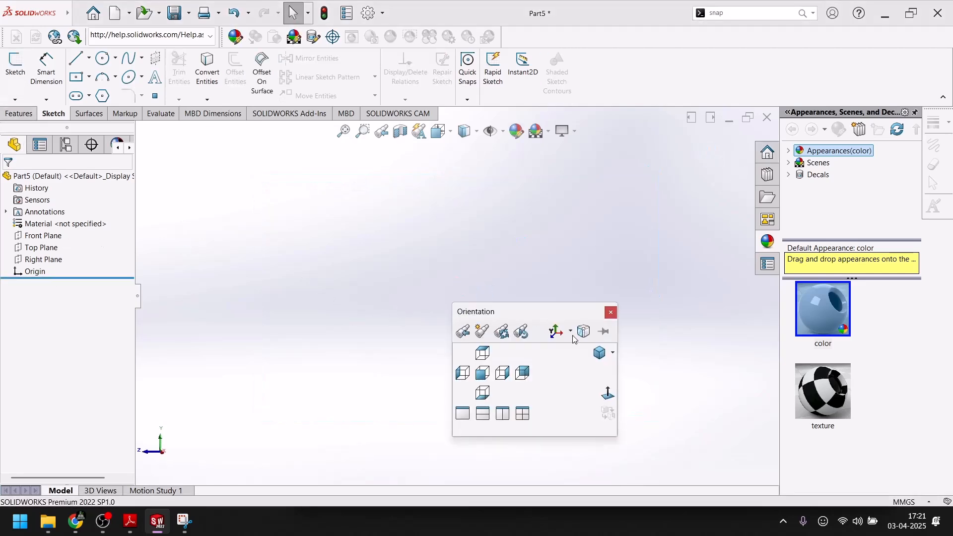
click(603, 356)
click(15, 67)
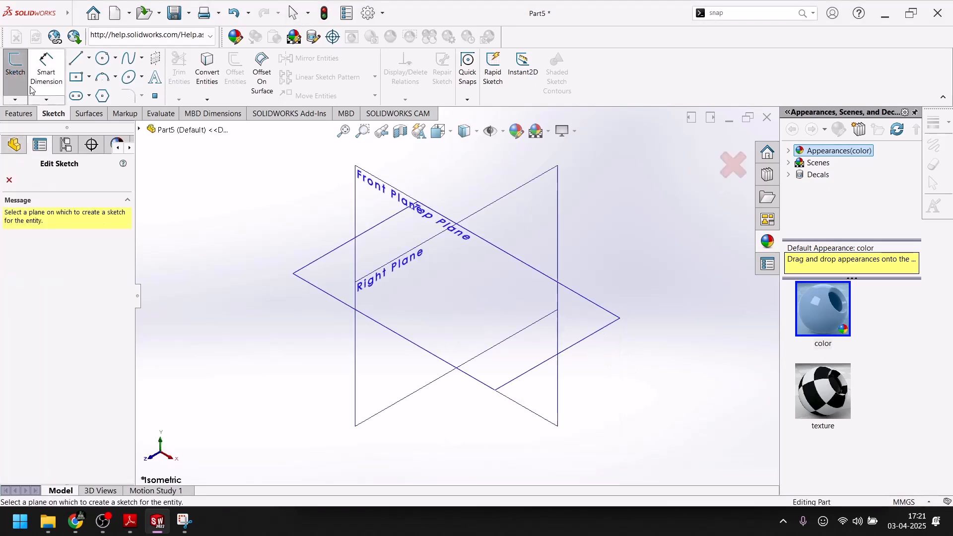
click(546, 288)
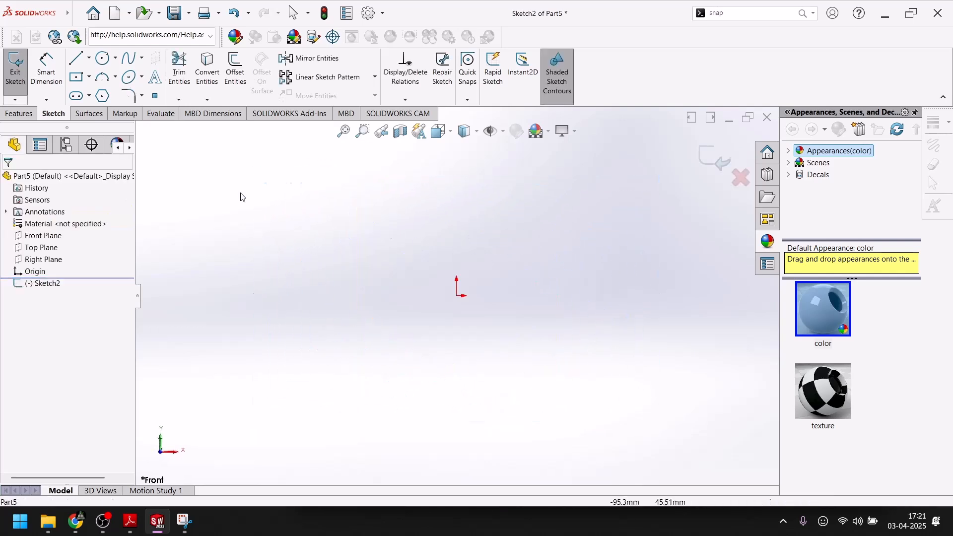
Sketch a vertical infinite-length construction centerline through the origin.
click(89, 58)
click(99, 83)
click(65, 326)
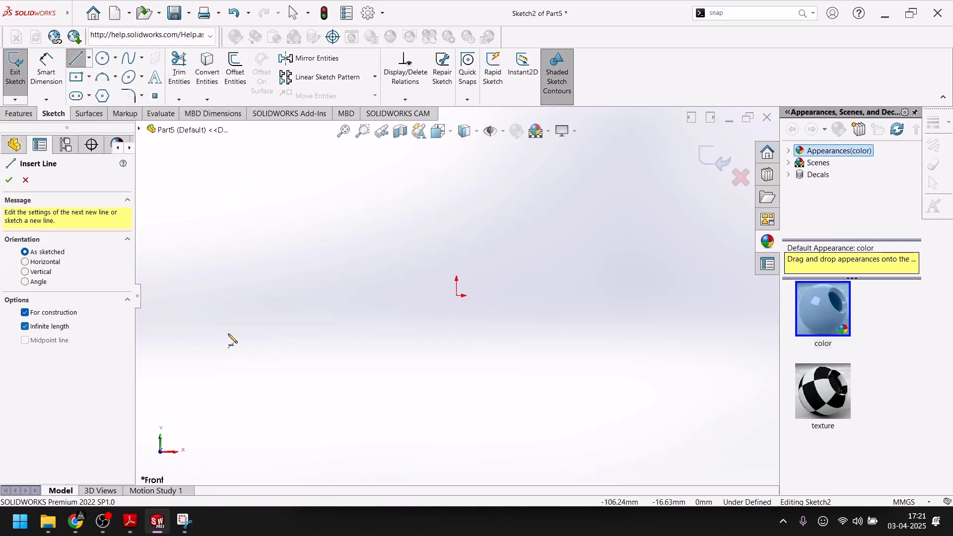
click(457, 296)
click(460, 321)
click(8, 181)
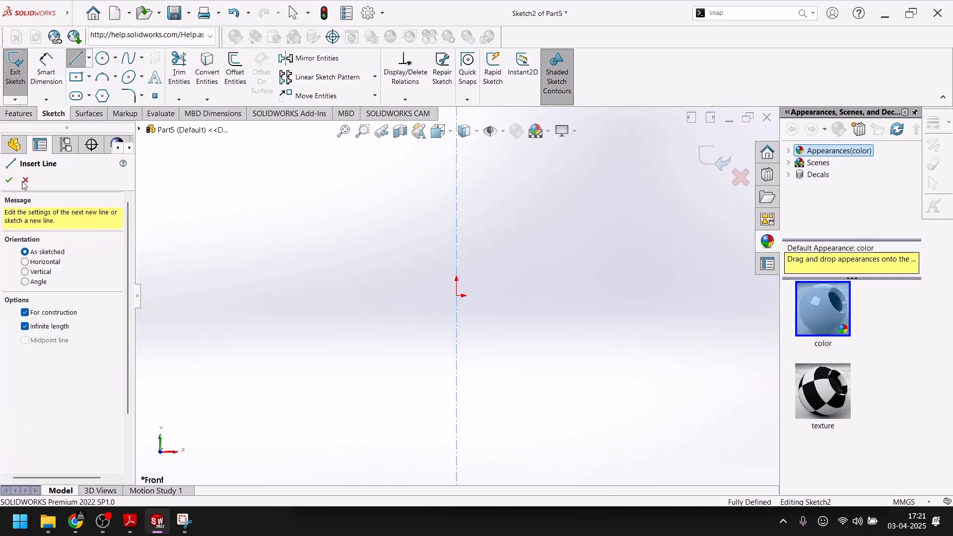
click(291, 257)
key(Escape)
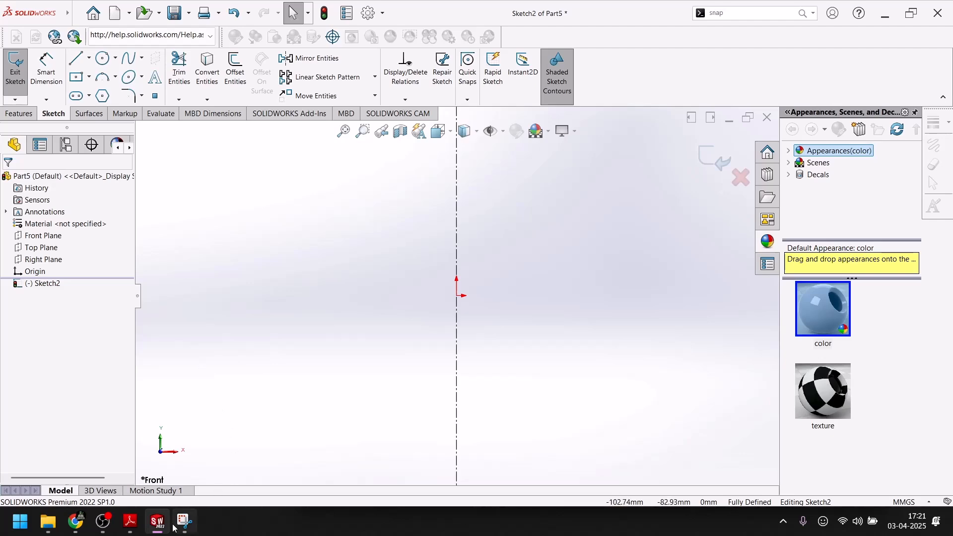
Consult the goblet drawing in Adobe Reader and sketch its base half as a horizontal line about 32 mm long, leftward from the origin.
click(130, 521)
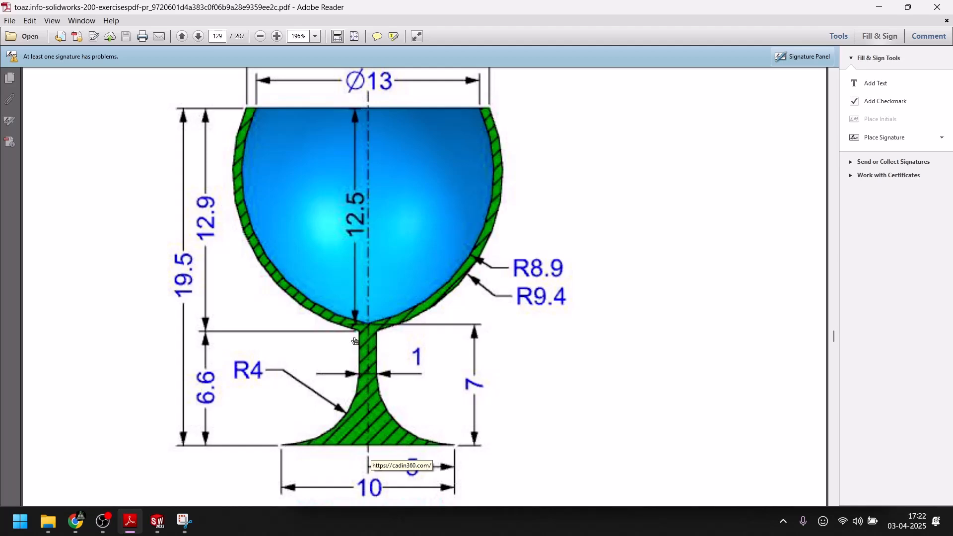
click(128, 533)
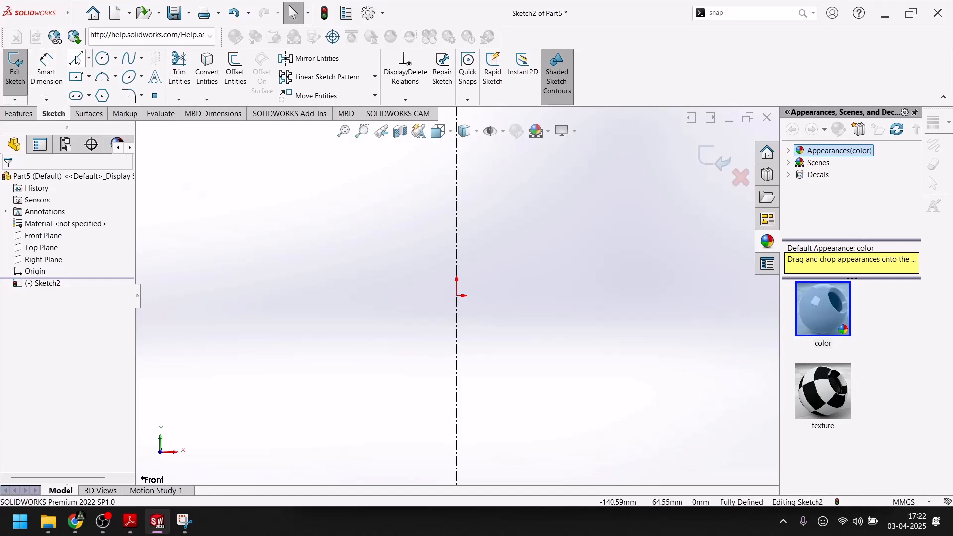
click(76, 59)
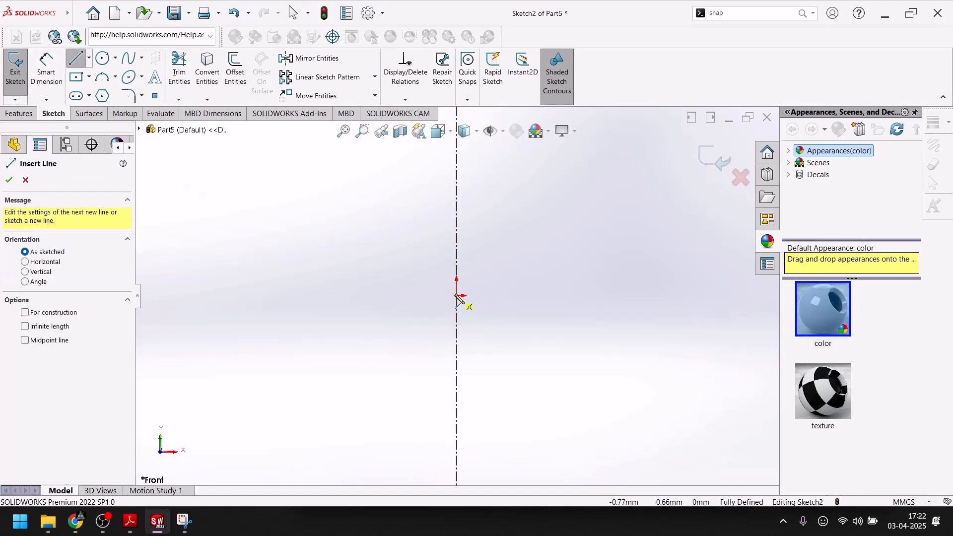
click(457, 297)
click(384, 296)
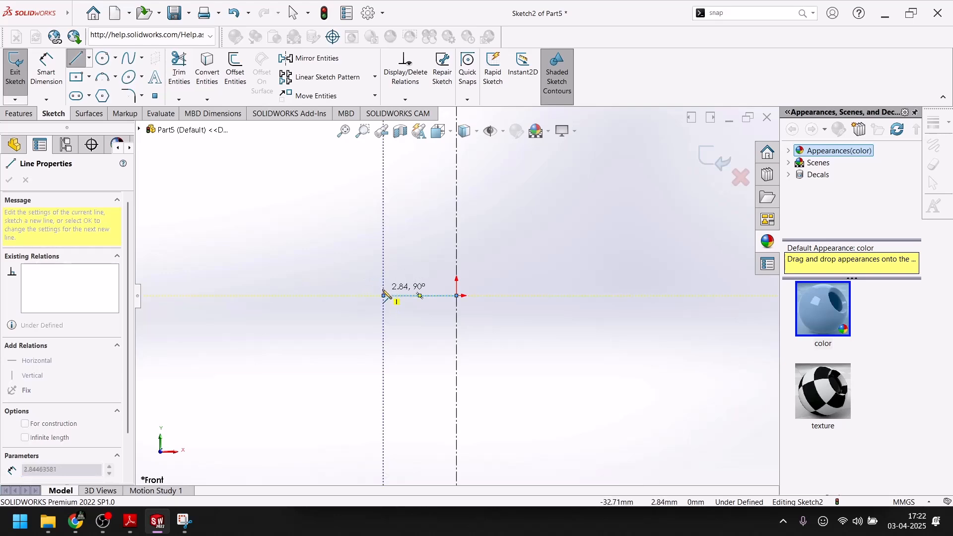
Sketch the foot as a tangent arc of about 31 mm radius from the base line's outer end, continued by a vertical stem line about 17 mm long.
click(165, 522)
click(158, 521)
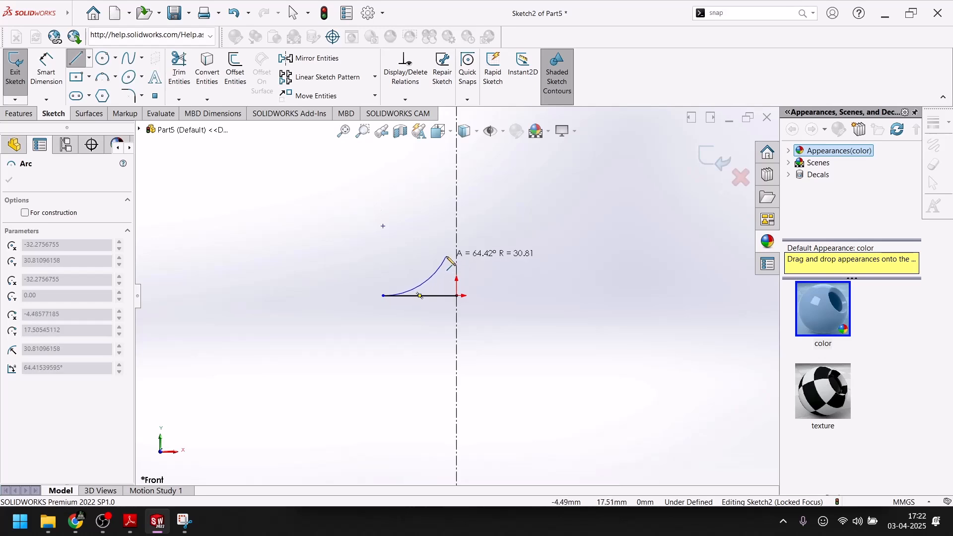
click(449, 257)
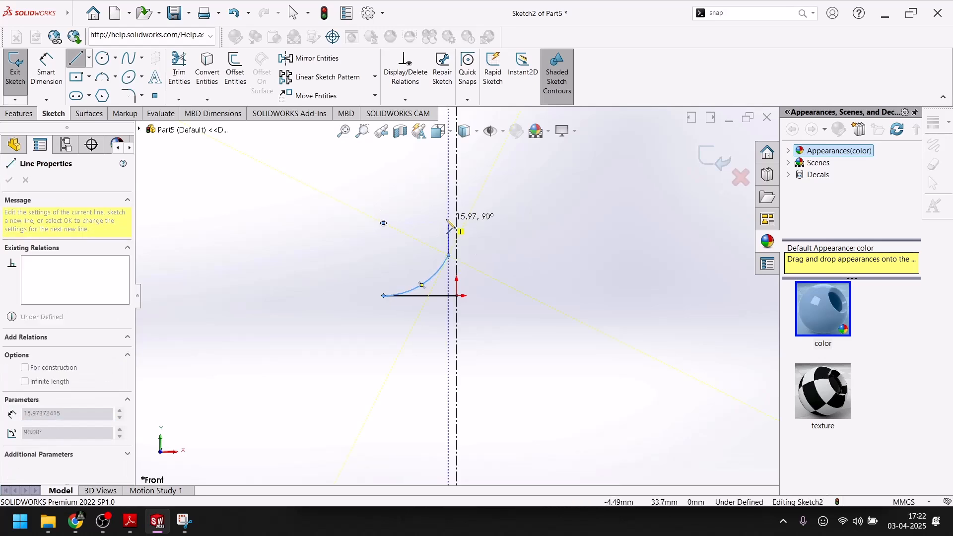
click(156, 527)
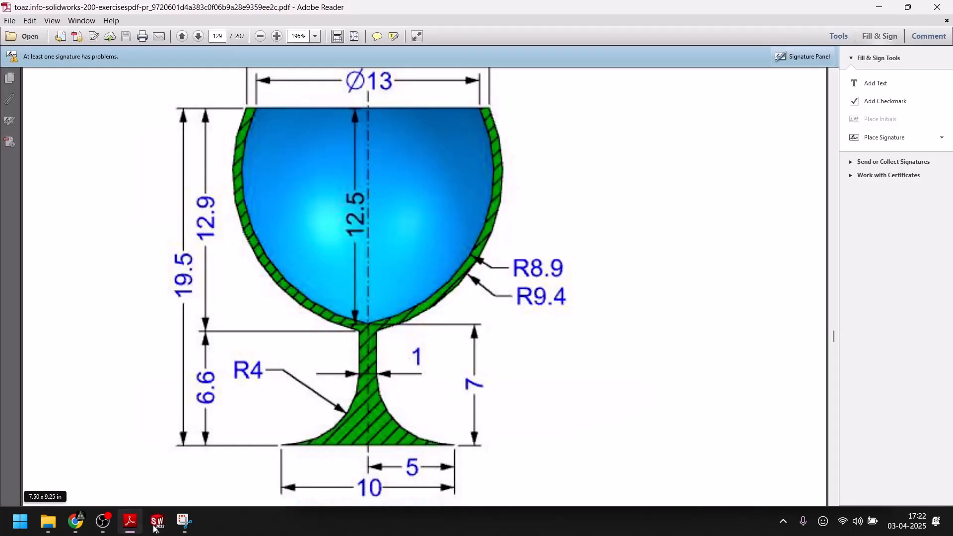
click(156, 524)
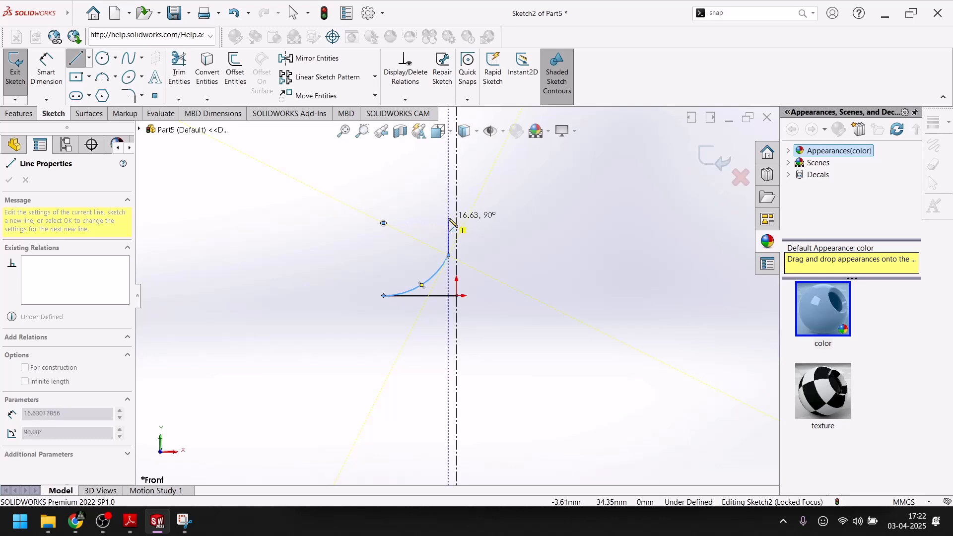
click(453, 223)
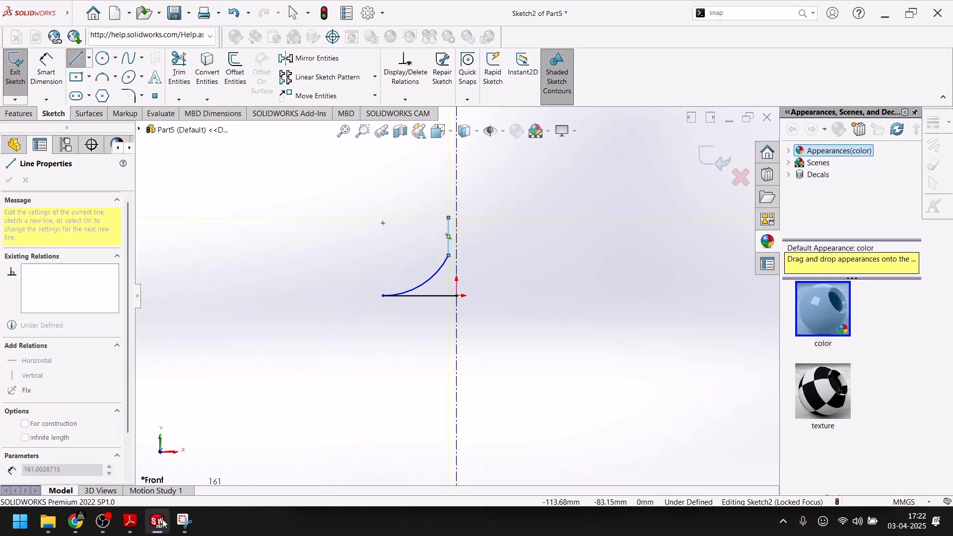
Sketch the outer bowl profile from the stem's upper end as an arc of about 33 mm radius, bulging away from the centerline.
click(158, 525)
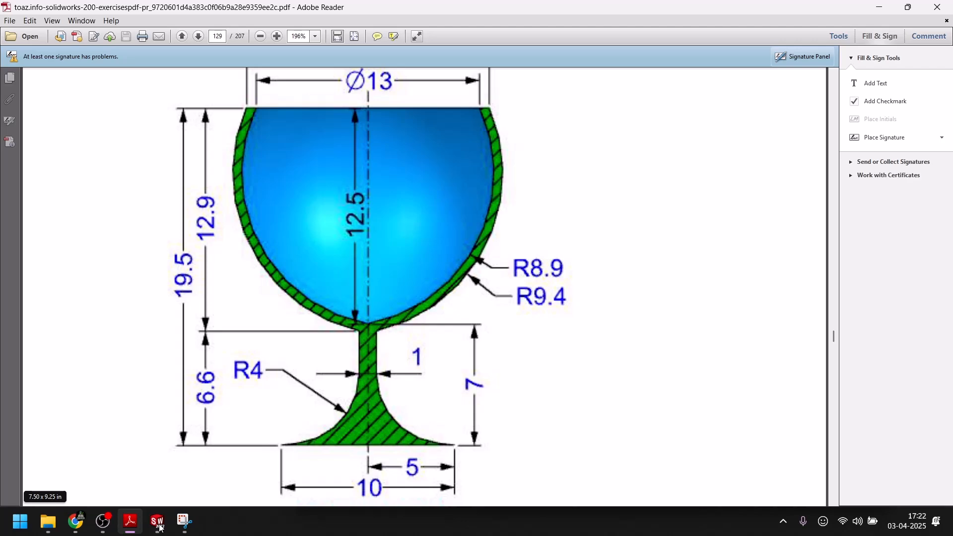
click(157, 522)
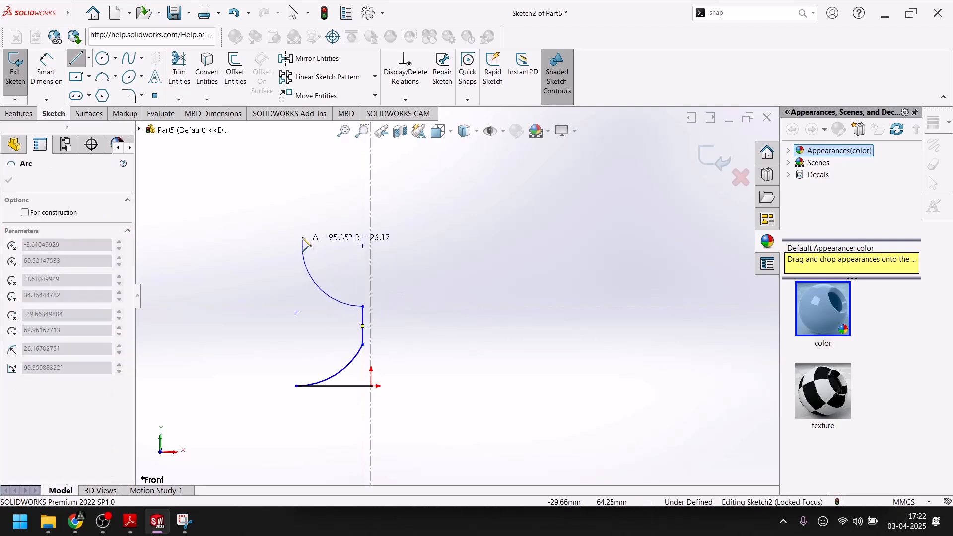
click(302, 186)
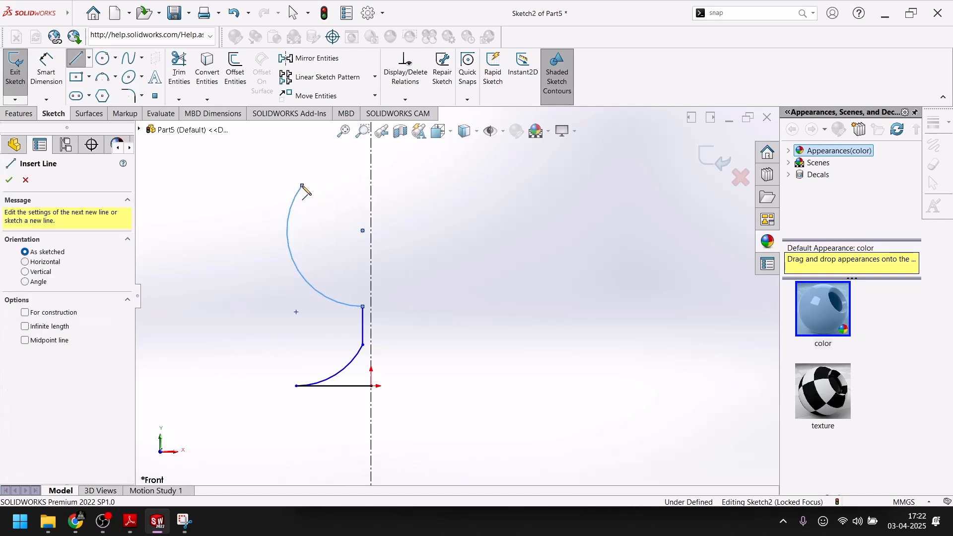
key(Escape)
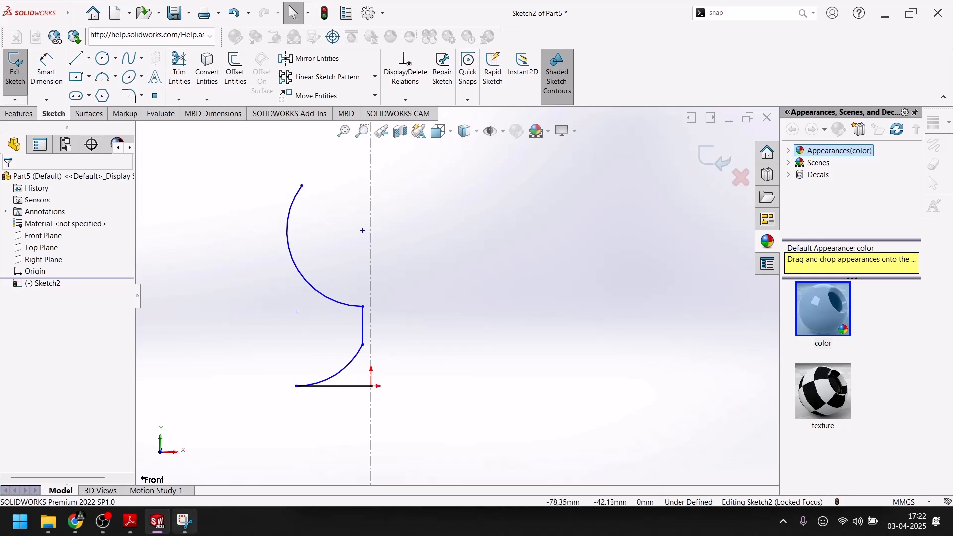
Try to offset the bowl arc inward by 0.5 mm.
click(158, 527)
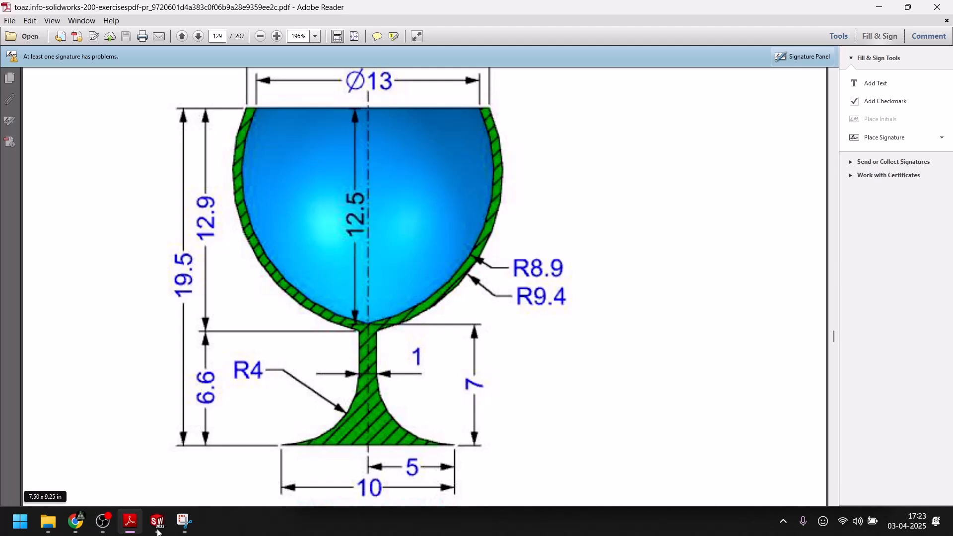
click(158, 529)
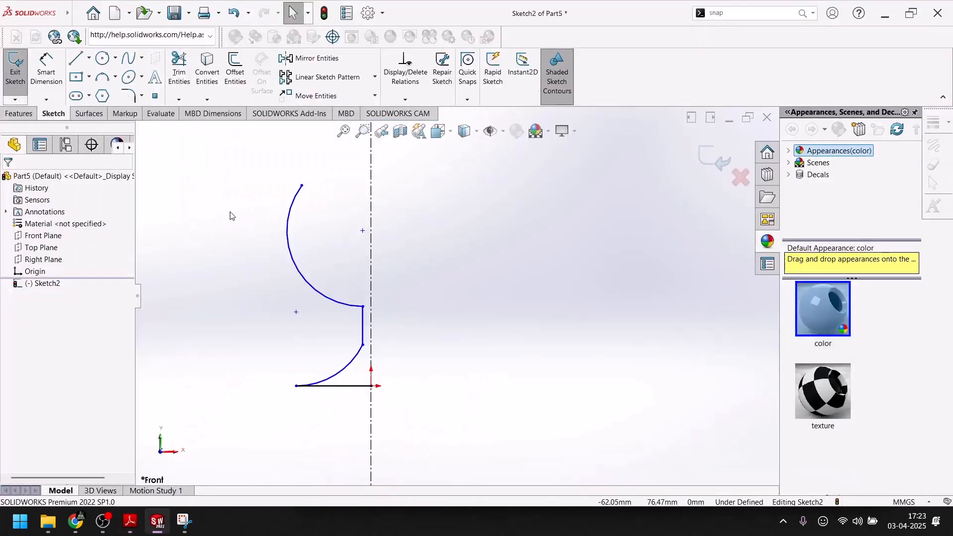
click(288, 250)
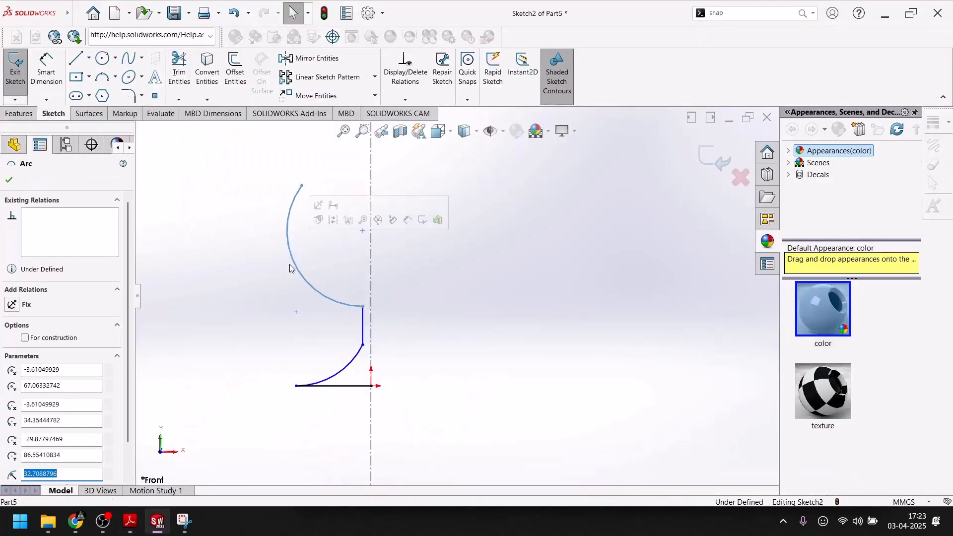
click(233, 74)
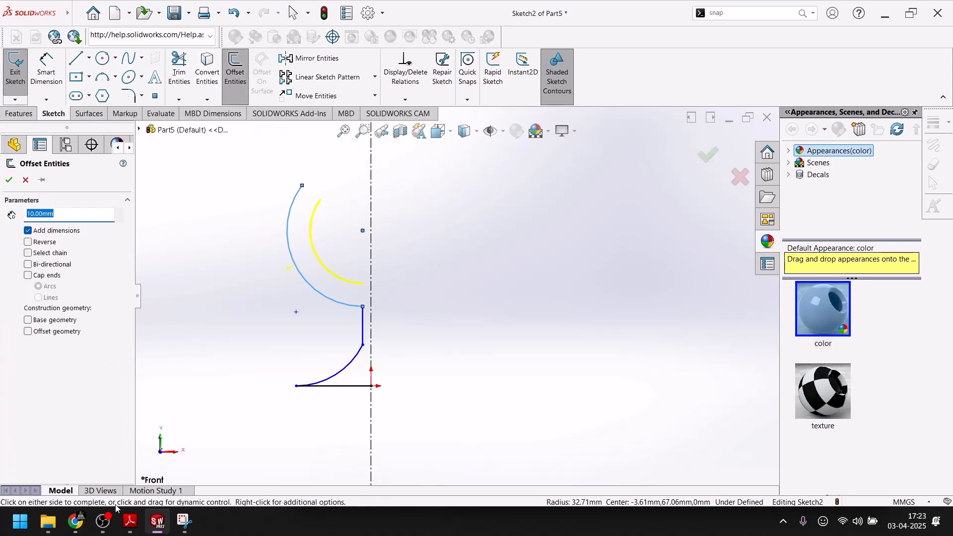
click(130, 521)
scroll(248, 198, up, 2)
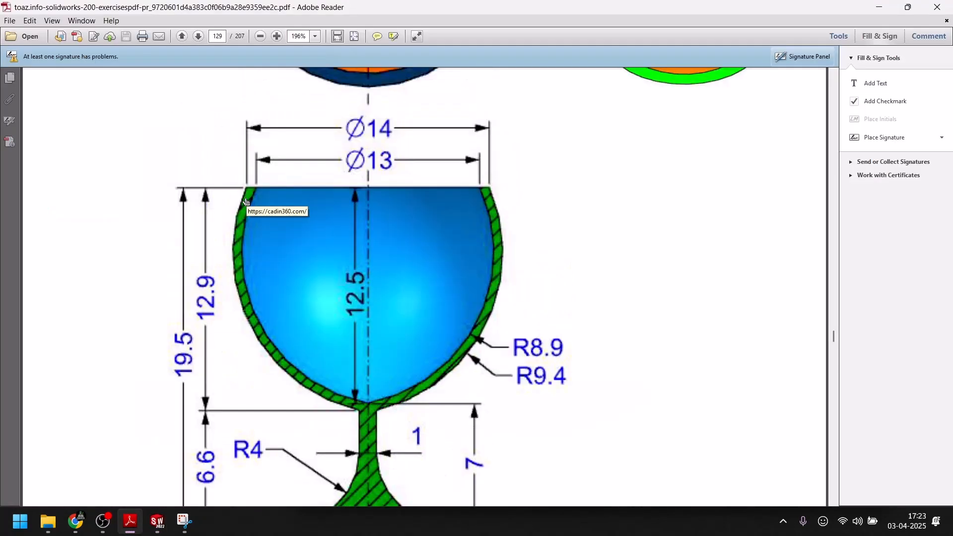
click(157, 522)
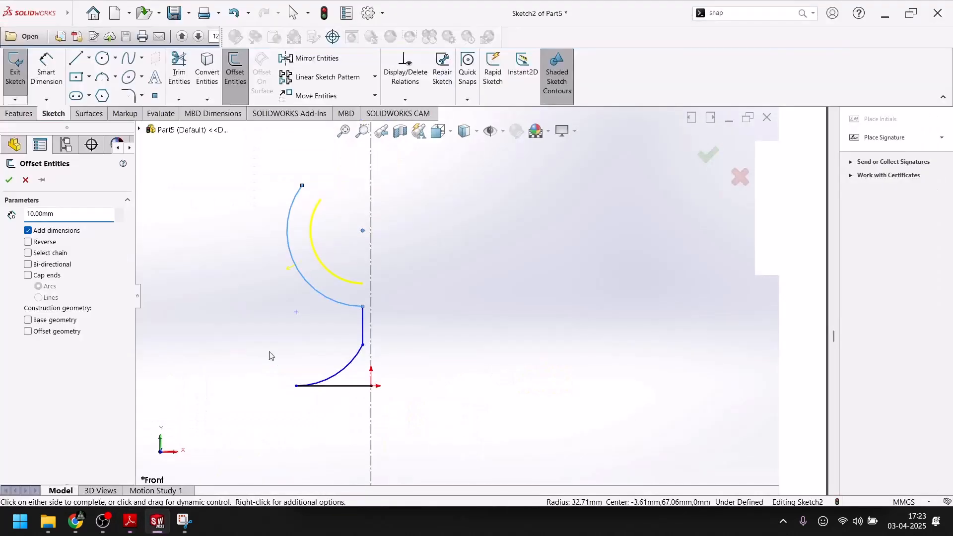
drag(67, 216, 18, 222)
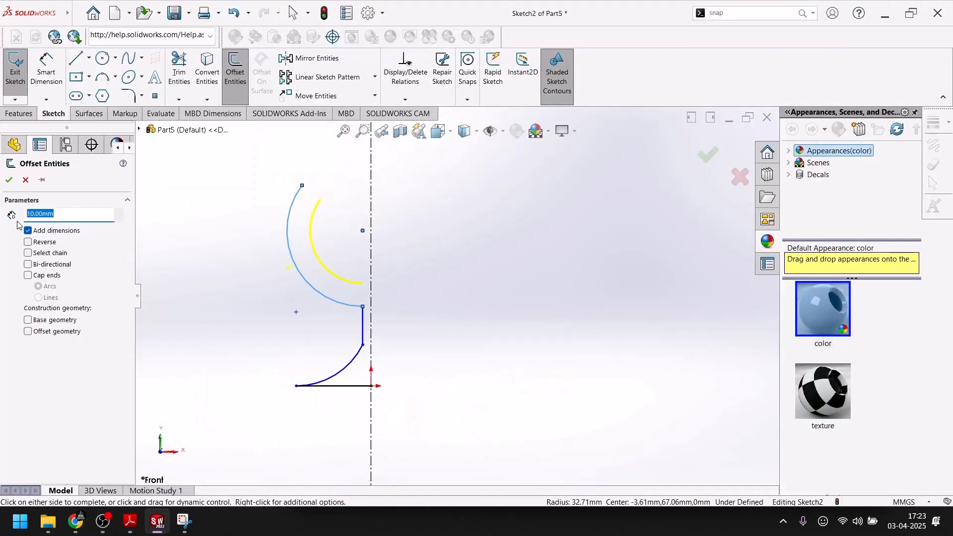
text(0.8)
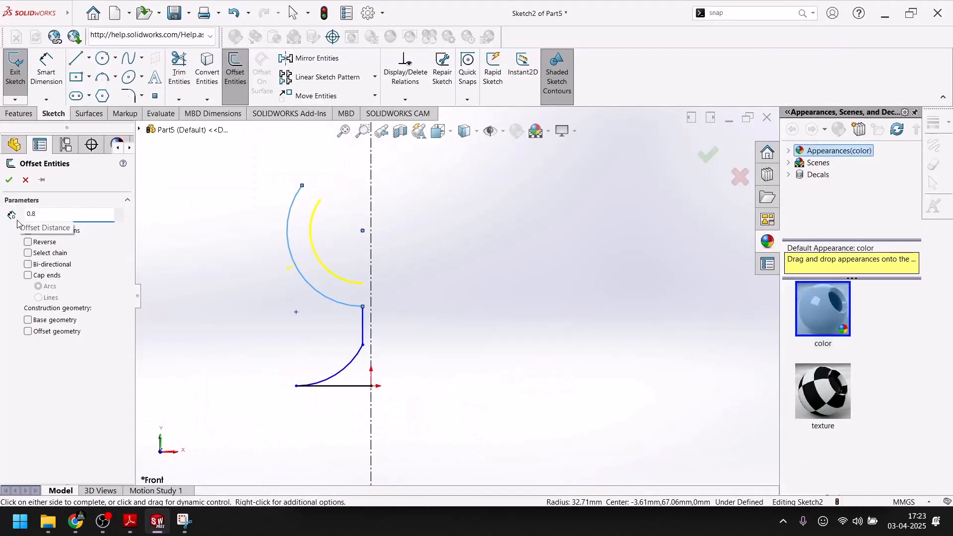
text(5)
key(Return)
scroll(320, 202, down, 6)
scroll(374, 234, down, 2)
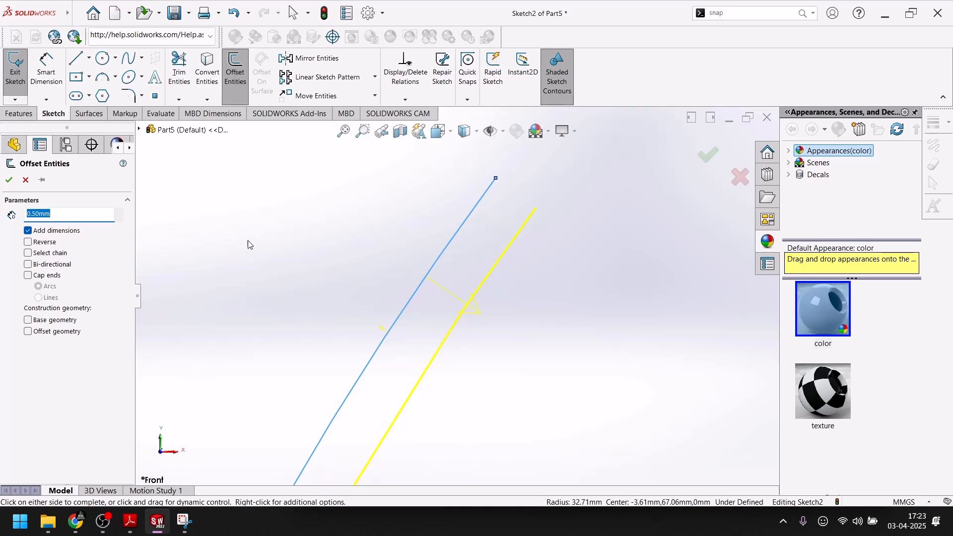
scroll(260, 249, up, 2)
scroll(260, 248, up, 2)
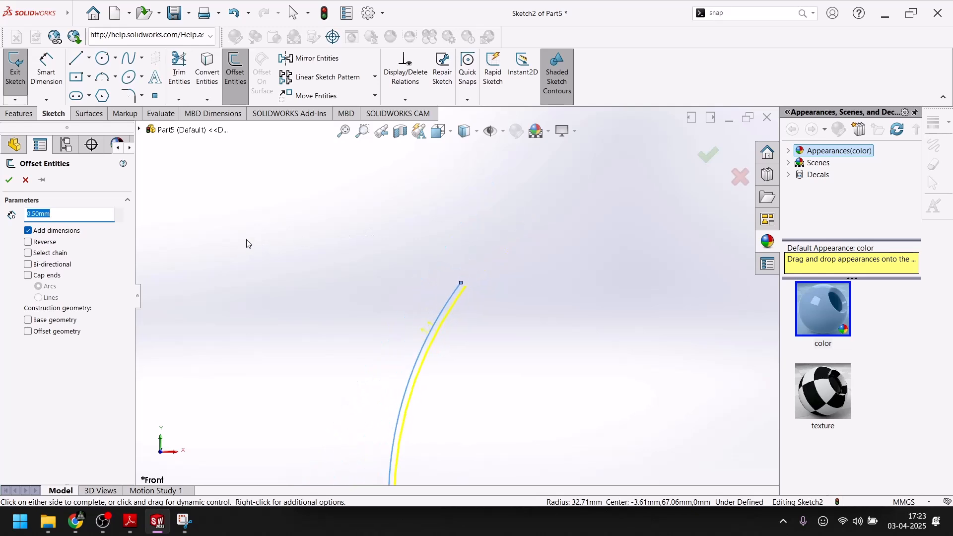
click(26, 180)
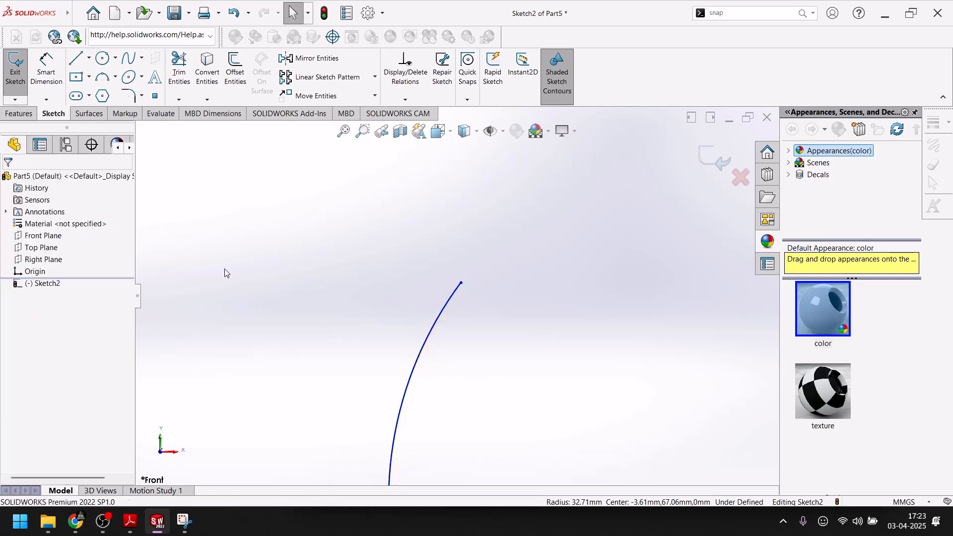
Check the goblet drawing in Adobe Reader and dimension the outer bowl arc in SOLIDWORKS with a 9.4 mm radius.
scroll(226, 284, up, 3)
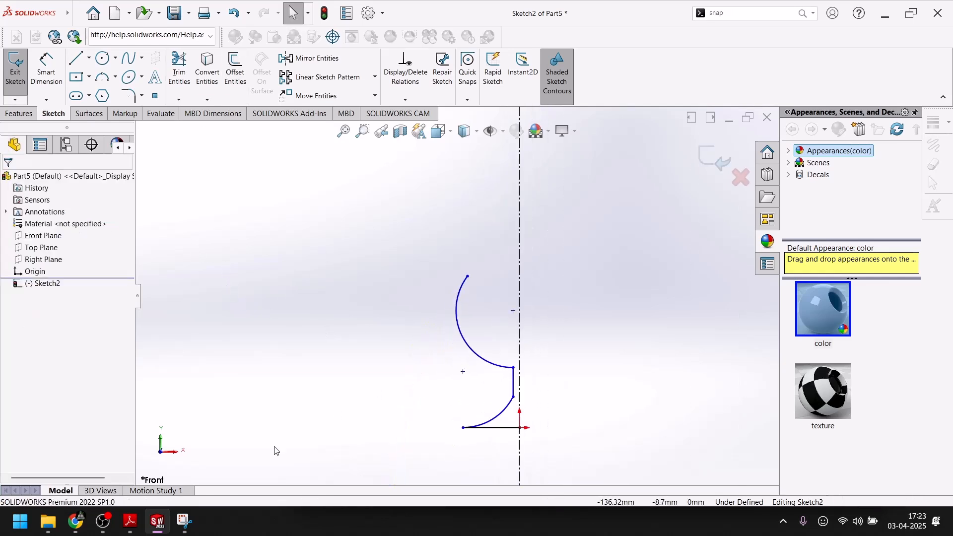
click(156, 531)
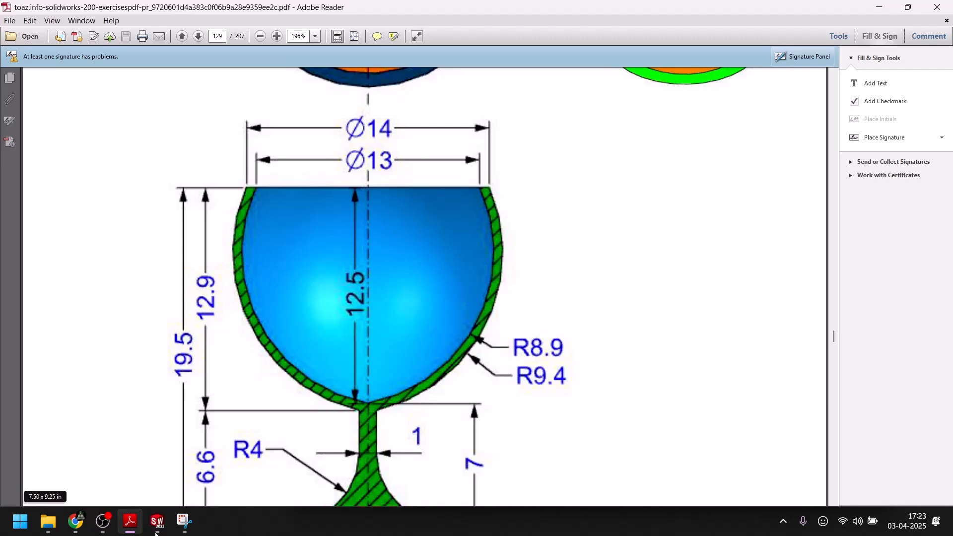
click(155, 531)
click(53, 79)
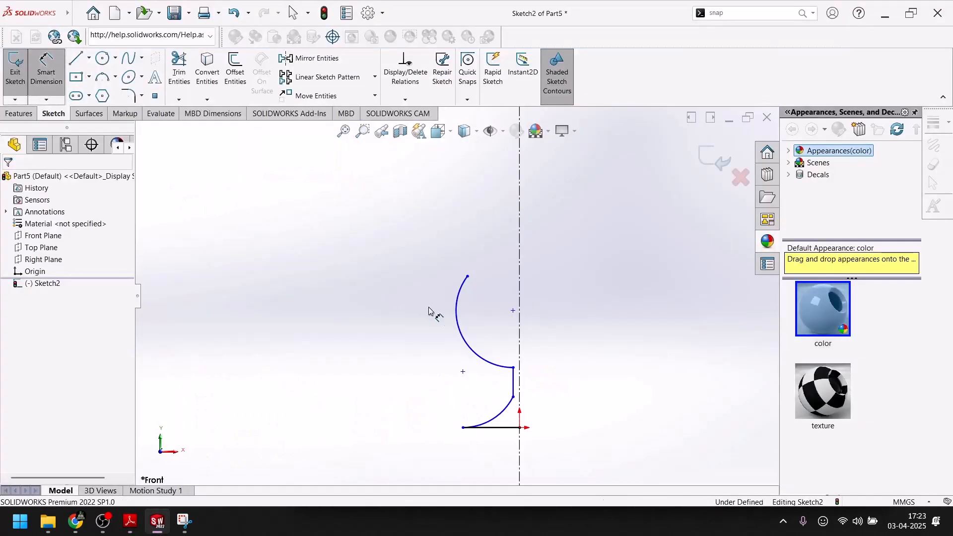
click(459, 330)
click(412, 331)
text(9.4)
key(Return)
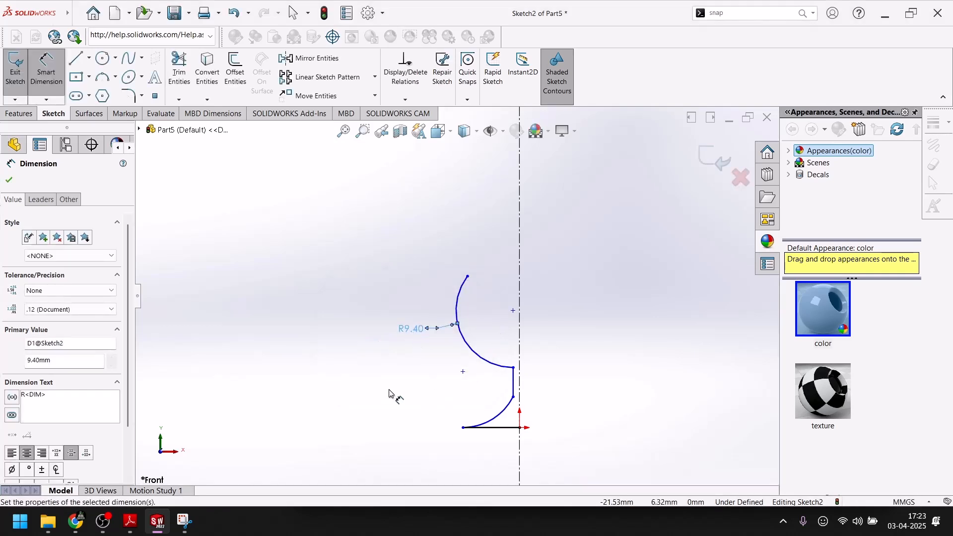
Consult the drawing and dimension the bowl's vertical height, from the stem's upper end to the rim endpoint, as 12.9 mm.
click(159, 533)
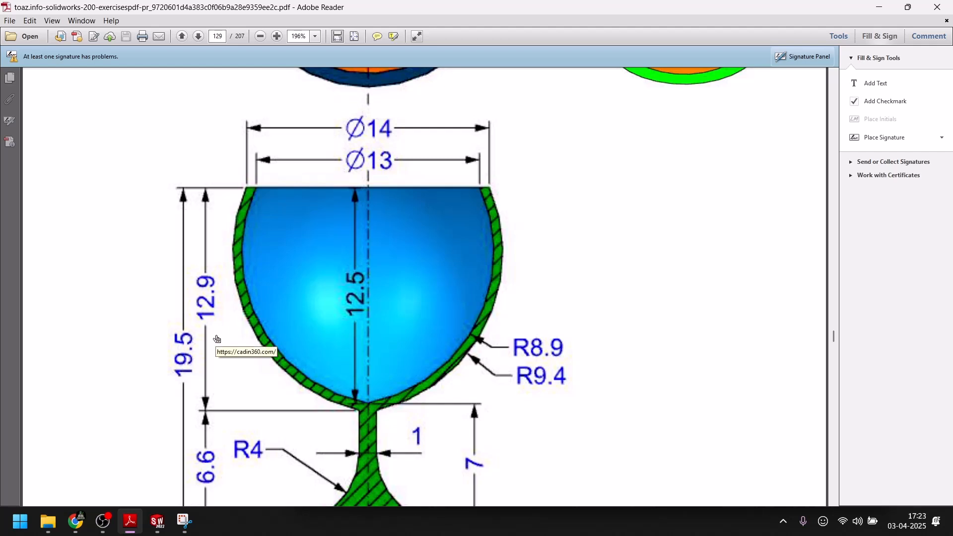
click(157, 522)
scroll(505, 377, down, 3)
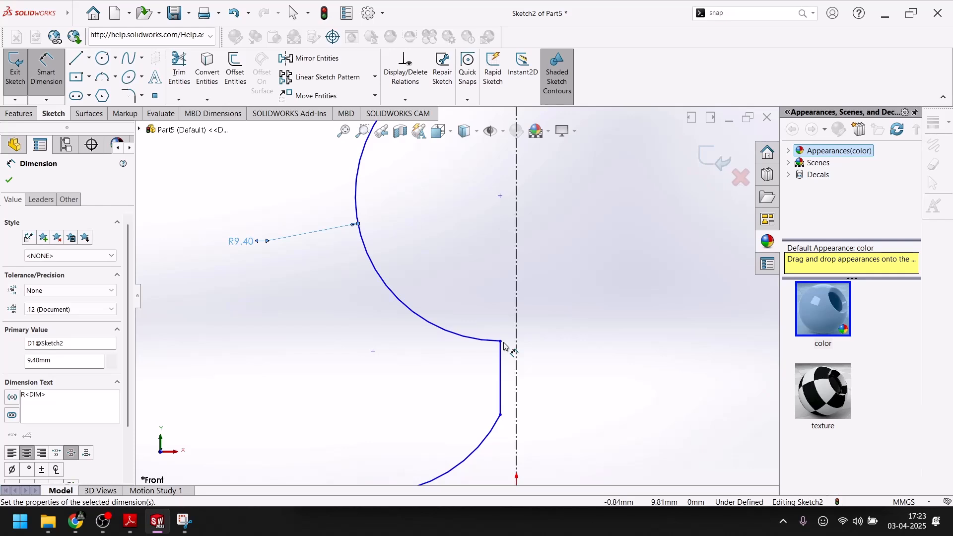
click(502, 343)
scroll(454, 283, up, 2)
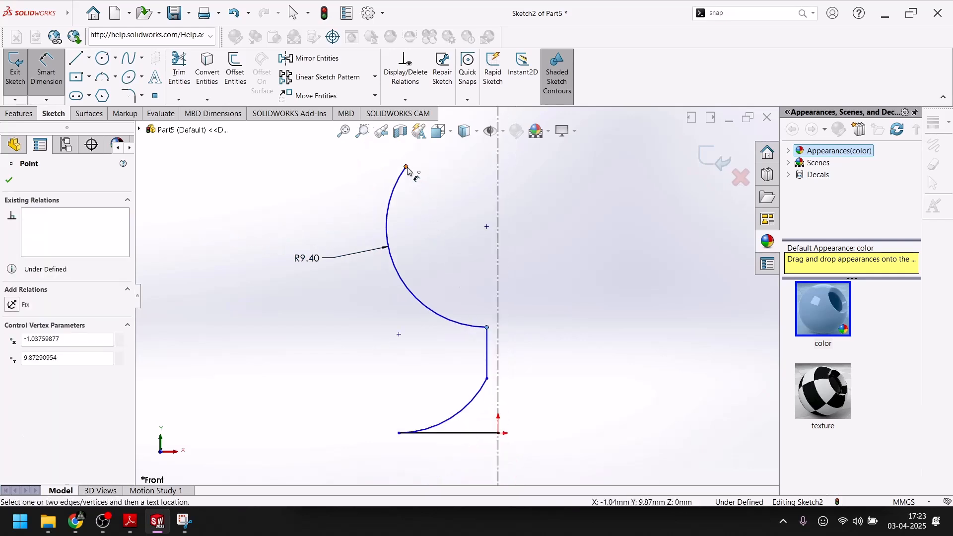
click(258, 223)
text(12.9)
key(Return)
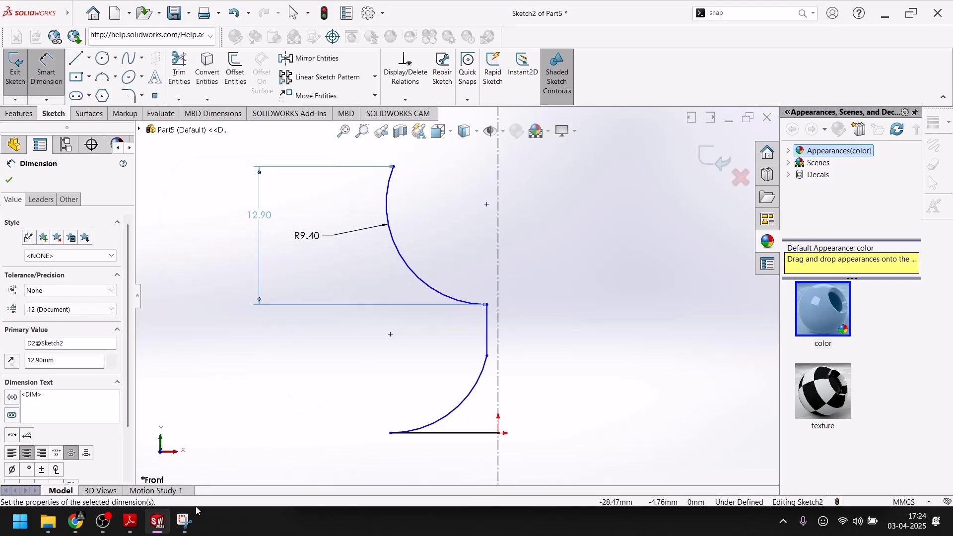
Look up the foot dimensions in the drawing and set the foot arc's radius to 4 mm.
click(164, 526)
scroll(342, 353, down, 3)
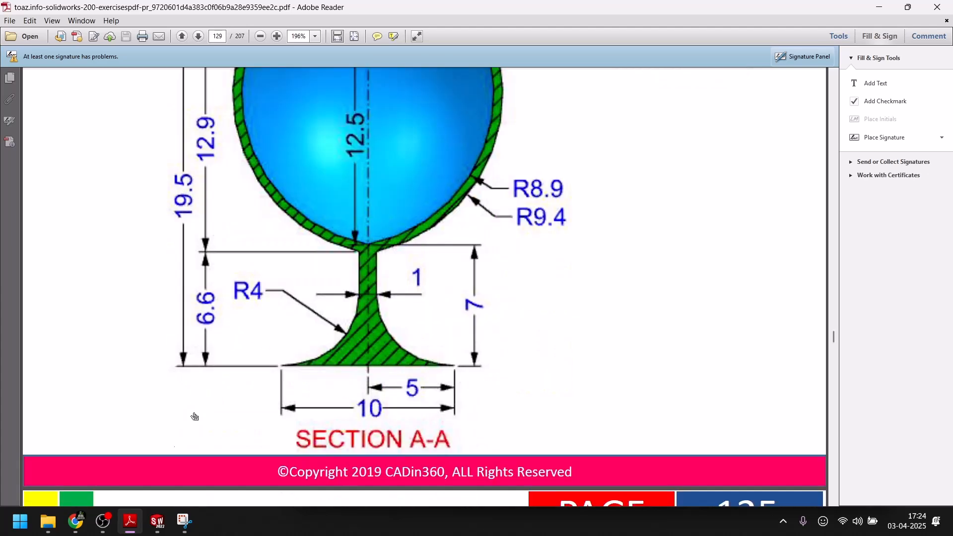
click(157, 521)
click(451, 413)
click(418, 383)
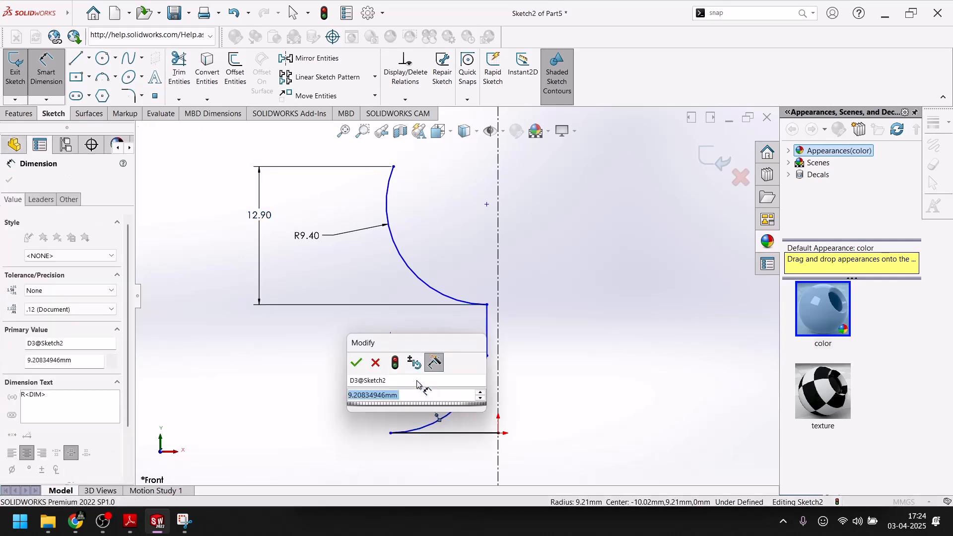
text(4)
key(Return)
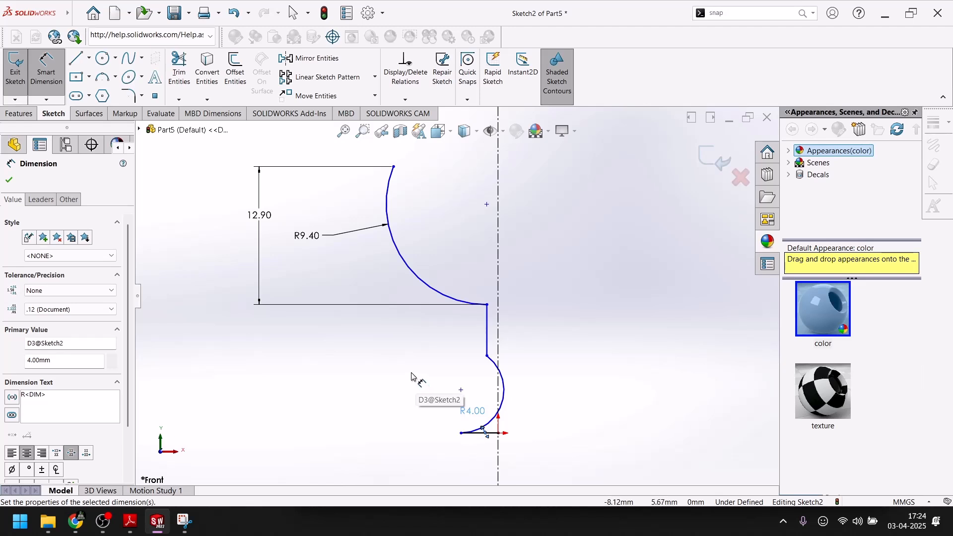
Recheck the drawing and dimension the height from the base line to the stem's upper end as 6.6 mm.
click(157, 525)
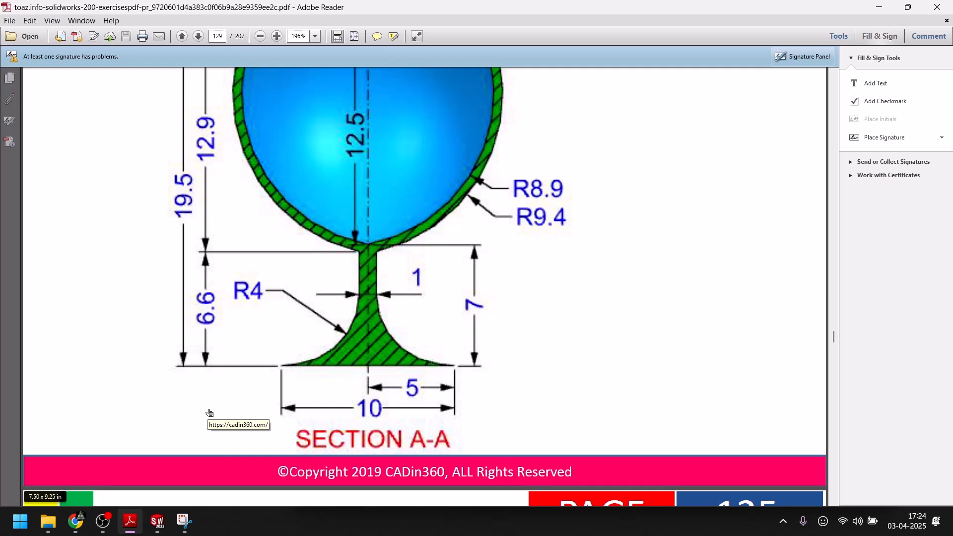
click(157, 521)
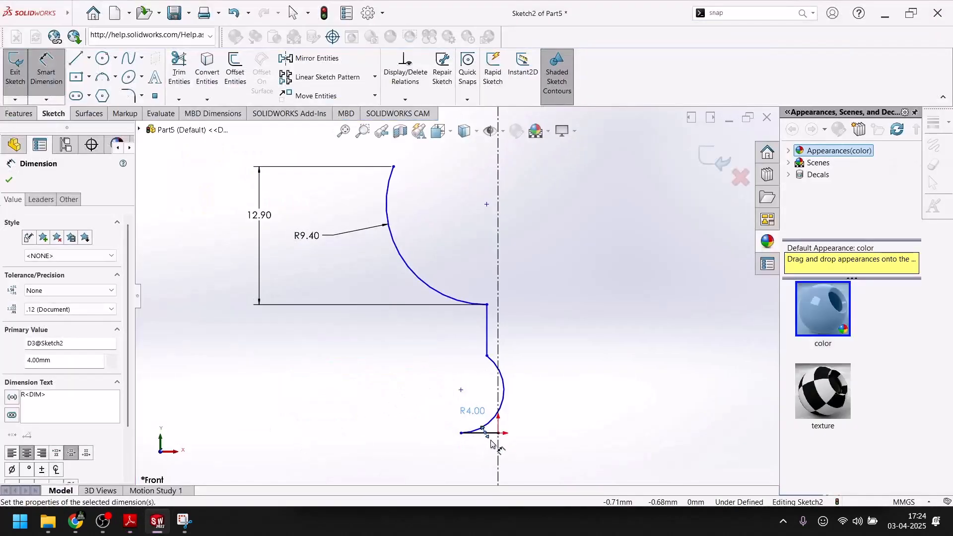
click(488, 433)
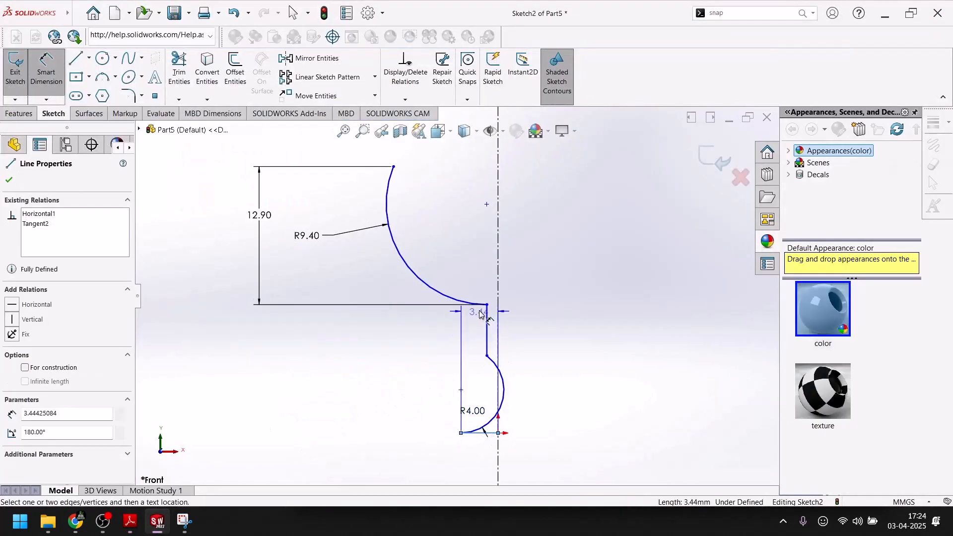
scroll(480, 315, down, 3)
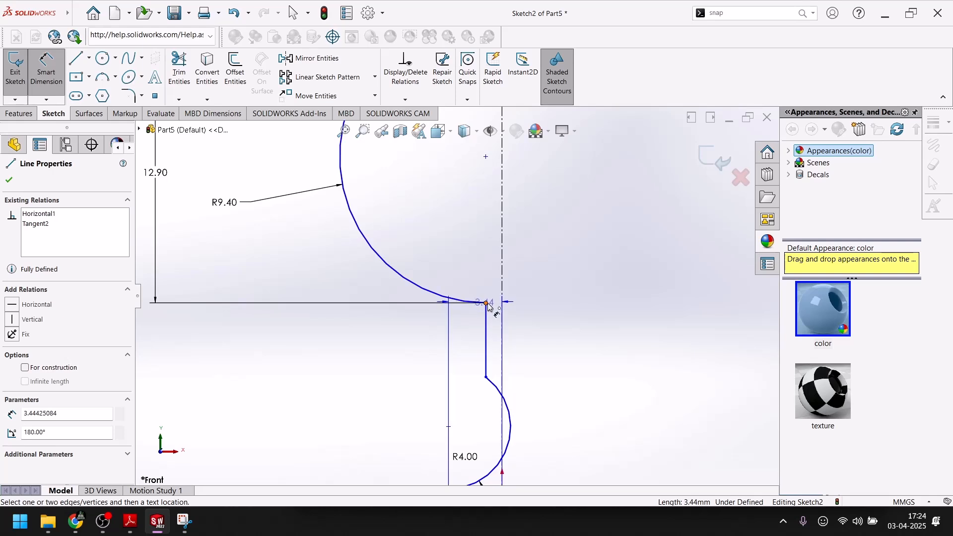
click(487, 303)
click(306, 402)
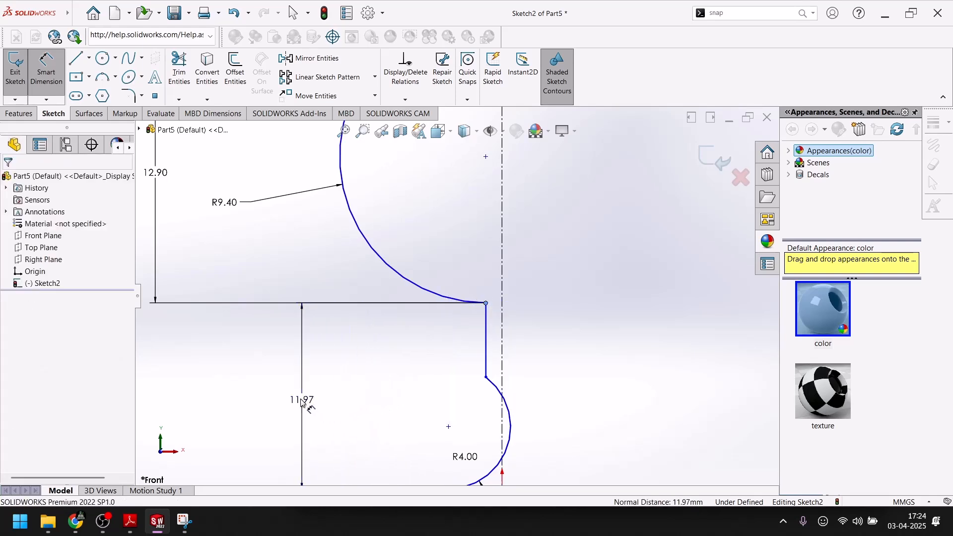
text(6.6)
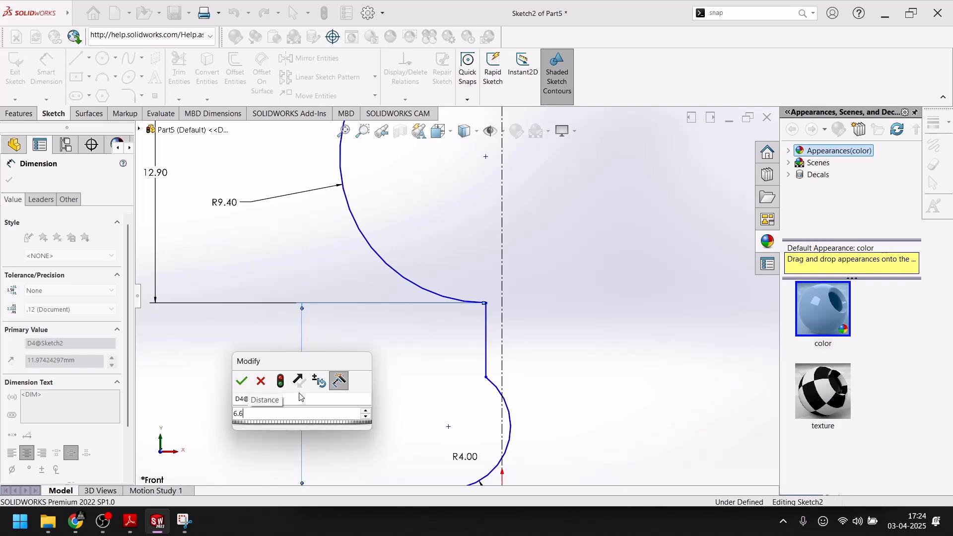
key(Return)
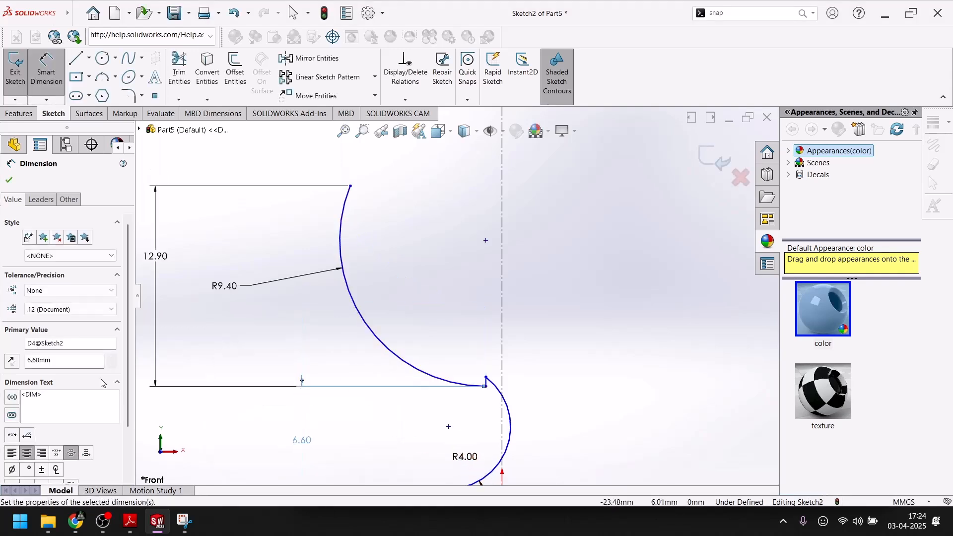
click(8, 179)
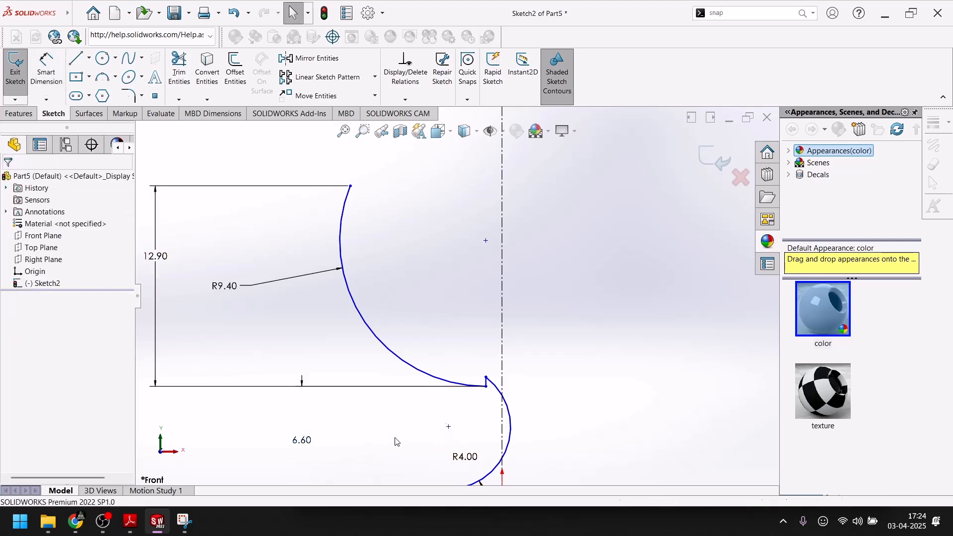
Reposition the foot arc's center about 5.7 mm left of the centerline so the foot curves outward without crossing the axis.
mouse_move(446, 432)
mouse_down()
mouse_move(372, 482)
mouse_move(298, 507)
mouse_move(292, 529)
mouse_move(323, 486)
mouse_up()
click(584, 408)
scroll(548, 399, up, 3)
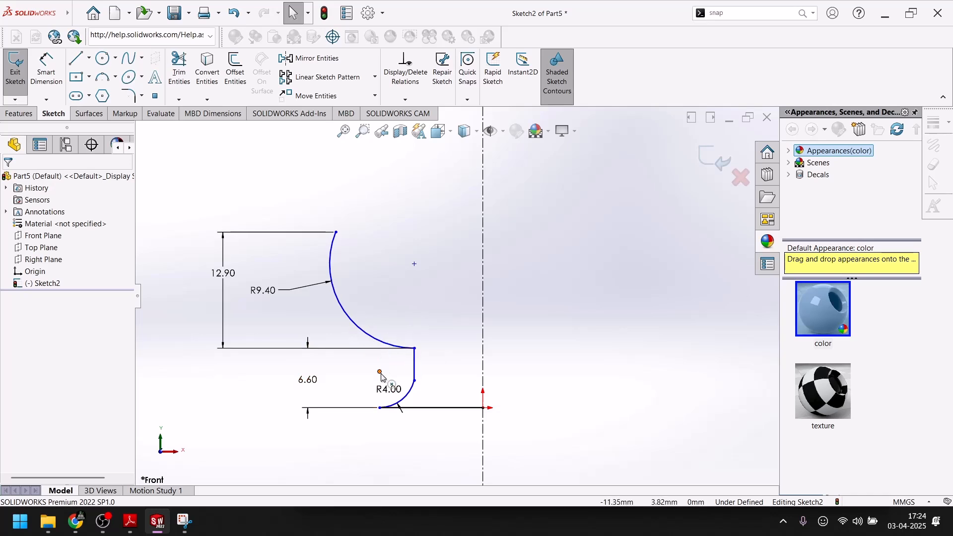
mouse_move(380, 373)
mouse_down()
mouse_move(443, 384)
mouse_move(432, 385)
mouse_up()
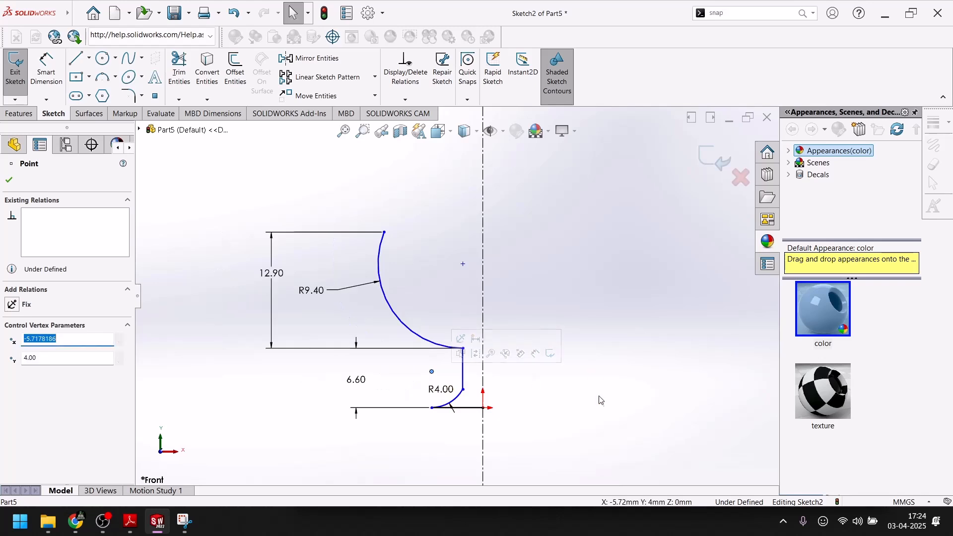
click(597, 391)
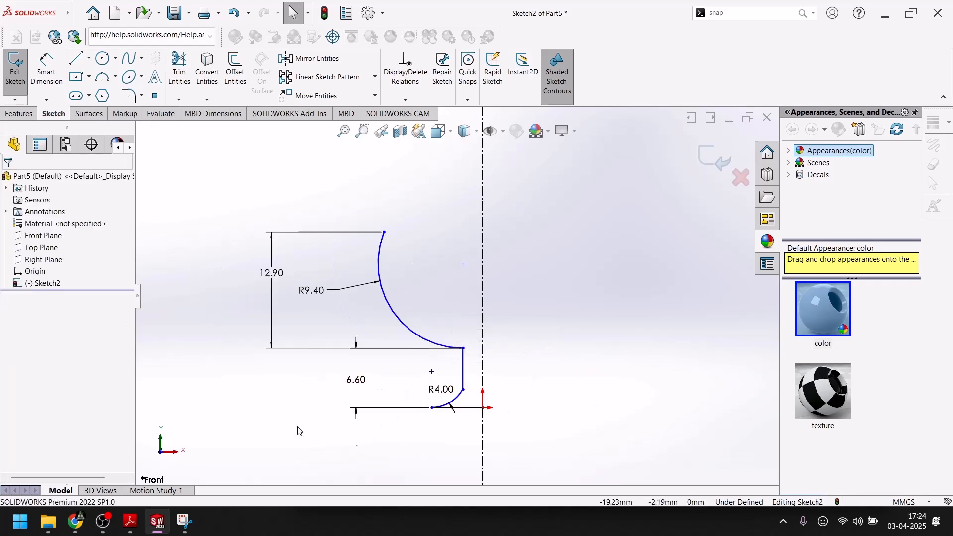
Check the stem thickness in the drawing and dimension the stem line across the centerline as a 1 mm full width.
click(159, 529)
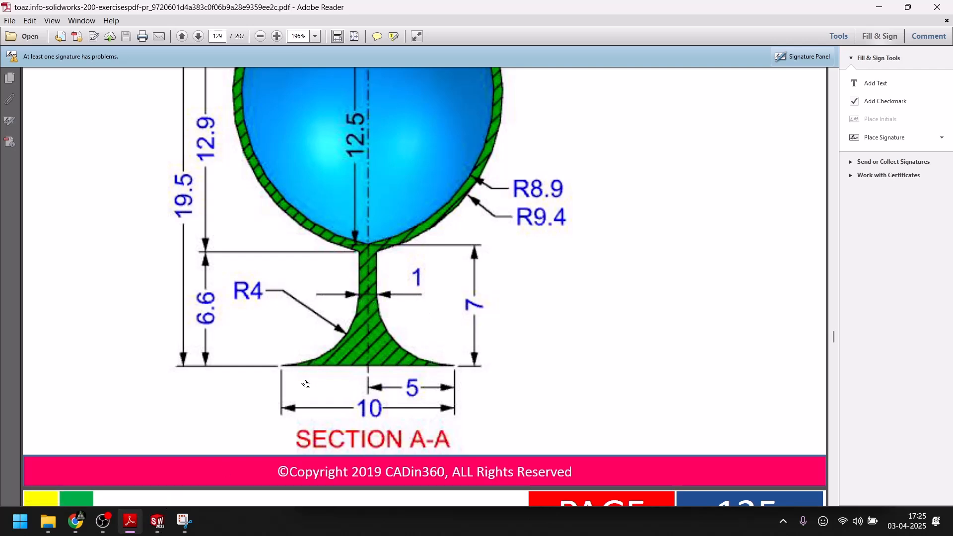
click(158, 521)
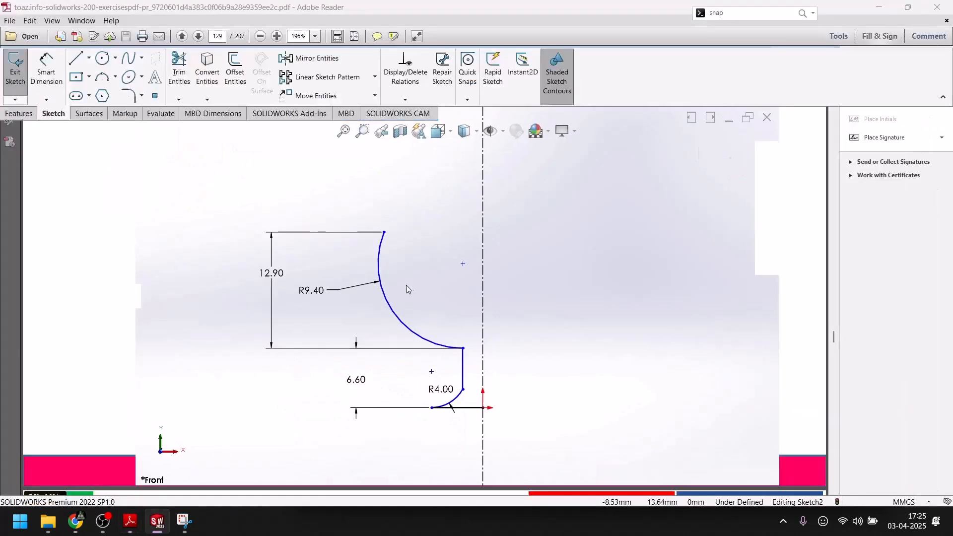
click(43, 84)
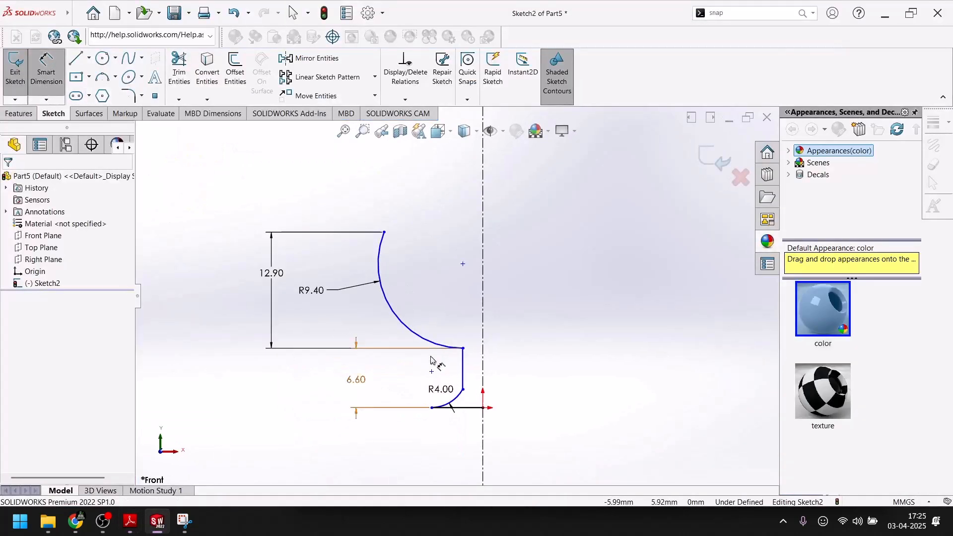
click(463, 371)
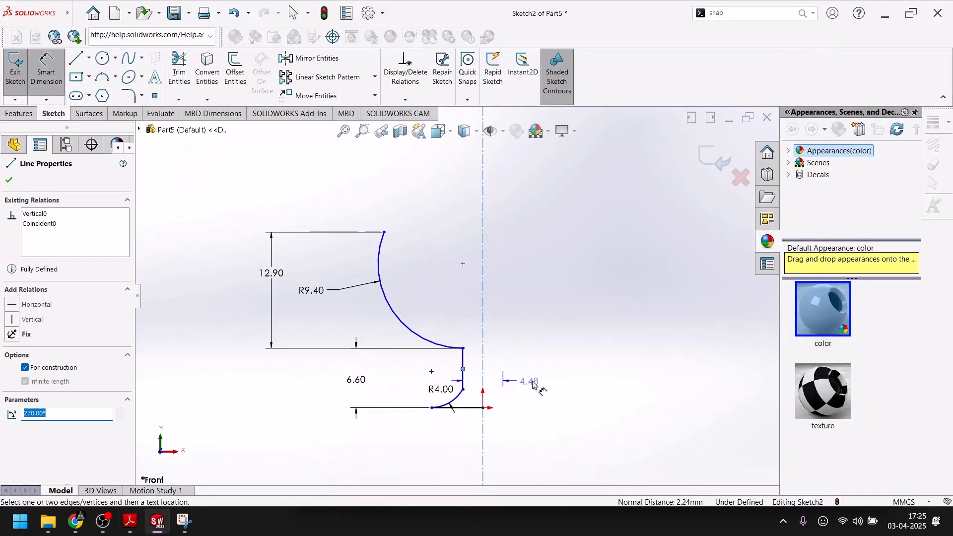
click(541, 386)
text(1)
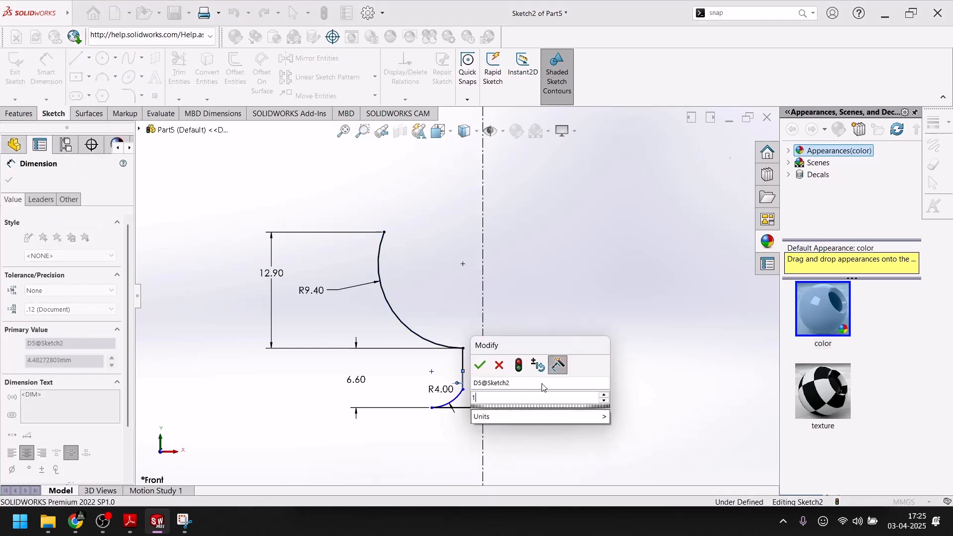
key(Return)
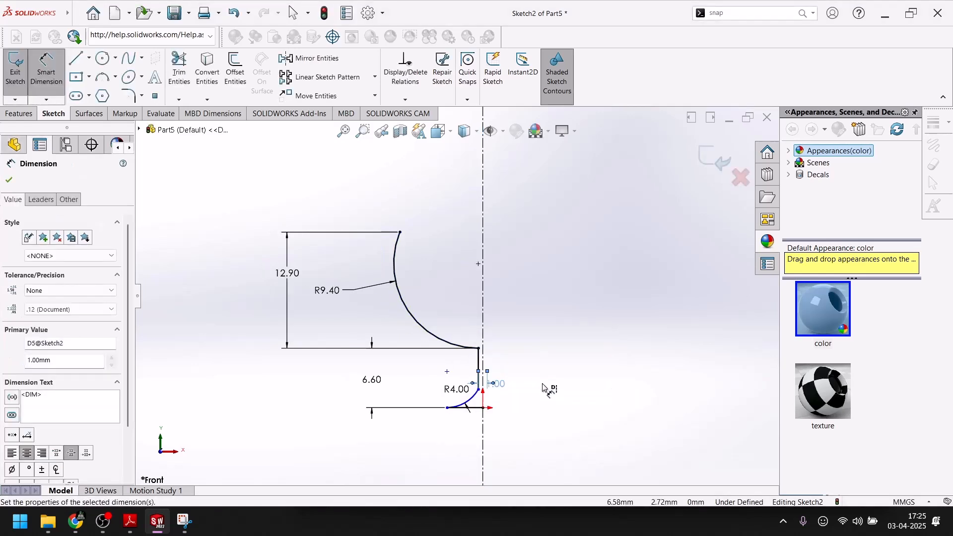
Check the rim diameter in the drawing and try to dimension the bowl's rim endpoint across the centerline as a full diameter.
scroll(502, 437, down, 5)
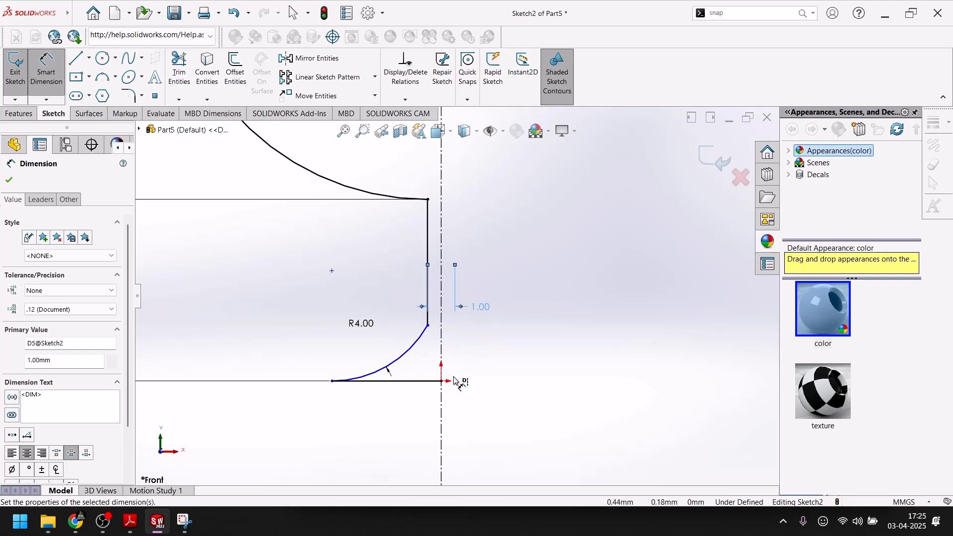
scroll(447, 366, up, 3)
scroll(450, 358, up, 3)
scroll(454, 296, up, 2)
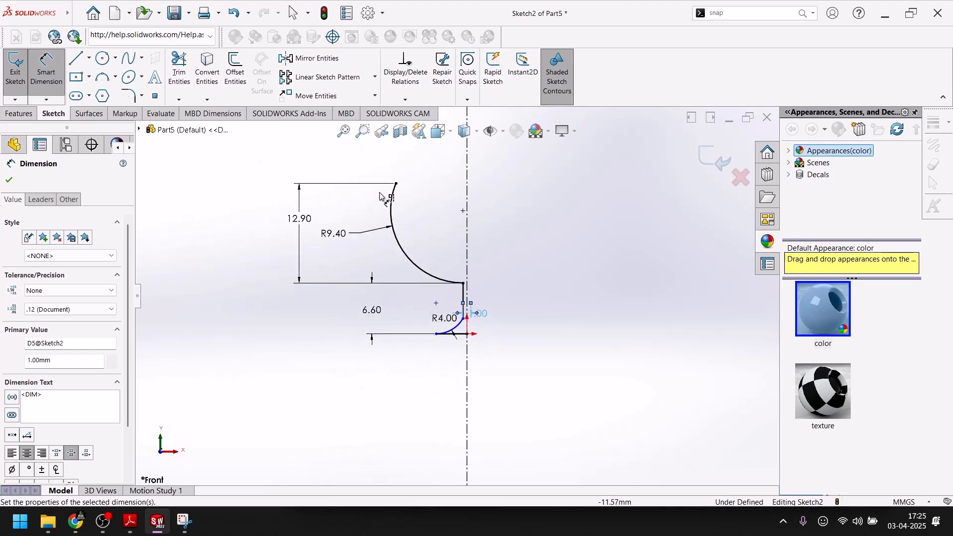
click(158, 522)
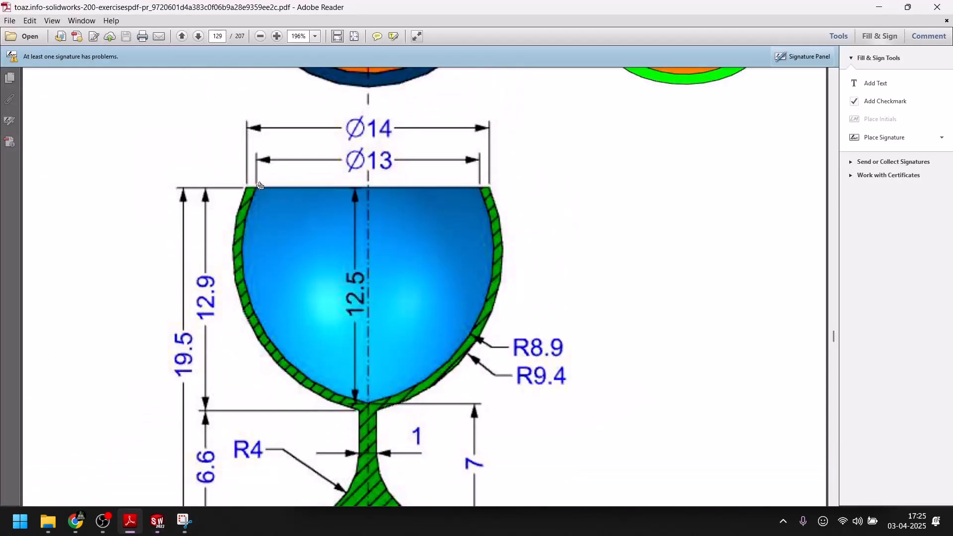
click(158, 521)
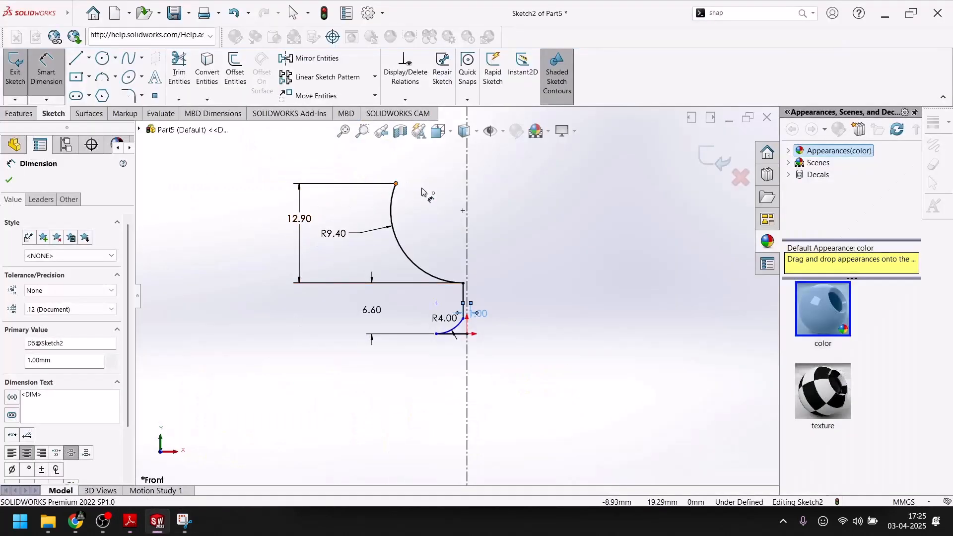
click(396, 184)
click(493, 186)
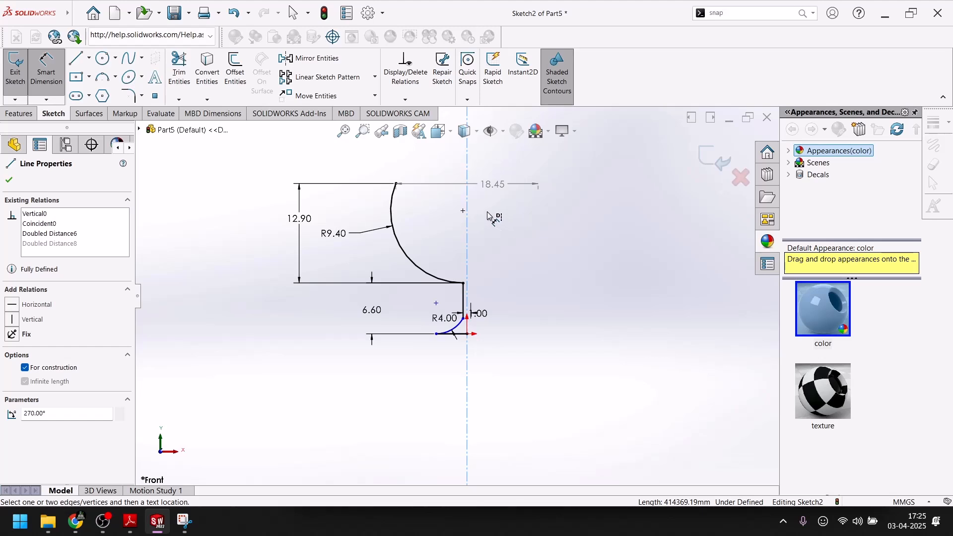
key(Escape)
Undo the stem width's change to 1 mm.
key(ctrl+z)
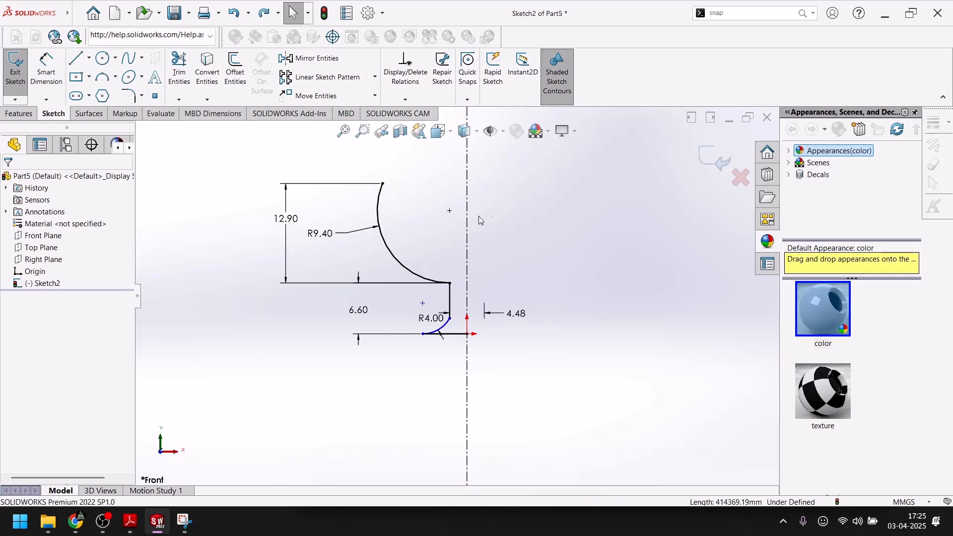
click(488, 324)
scroll(481, 337, down, 2)
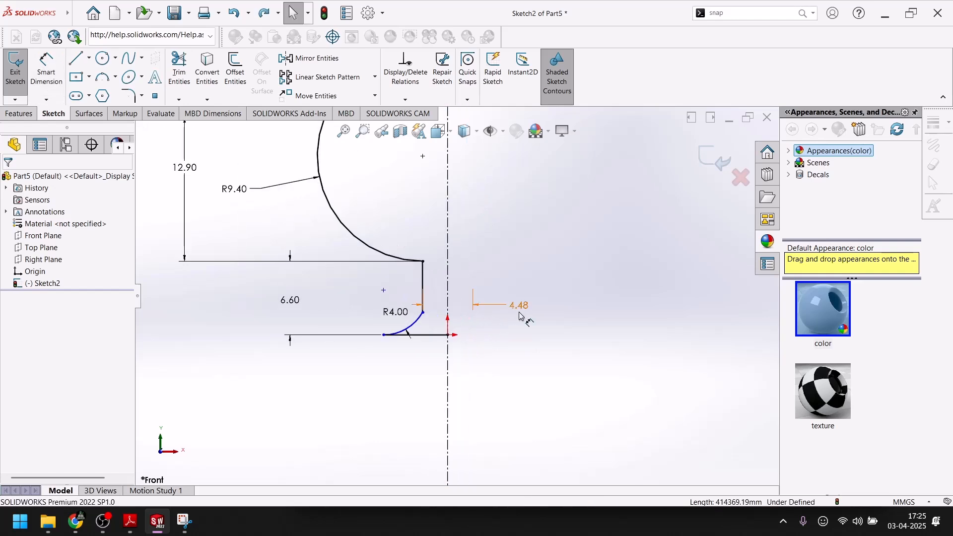
Set the stem's full-width dimension across the centerline to 1 mm and check it against the PDF drawing.
double_click(521, 315)
text(1)
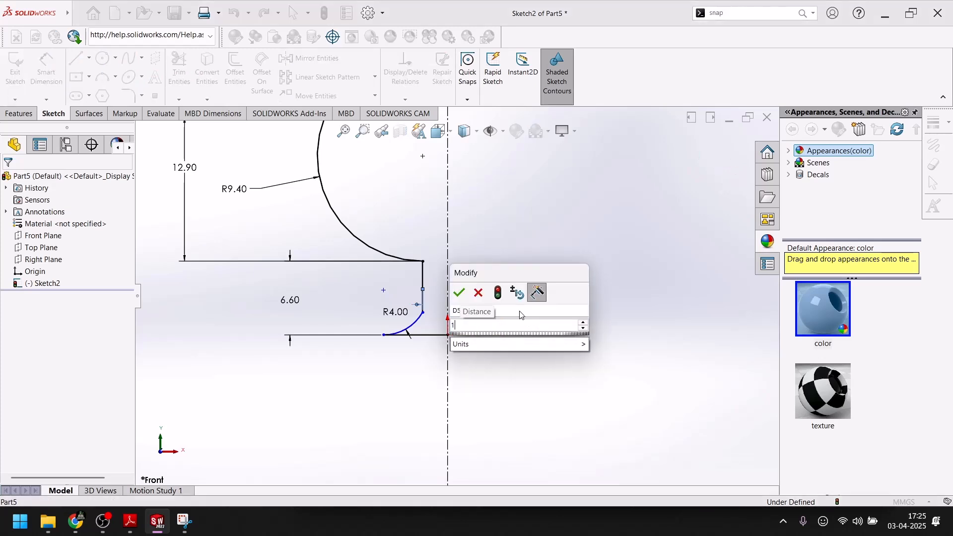
key(Return)
scroll(437, 283, up, 3)
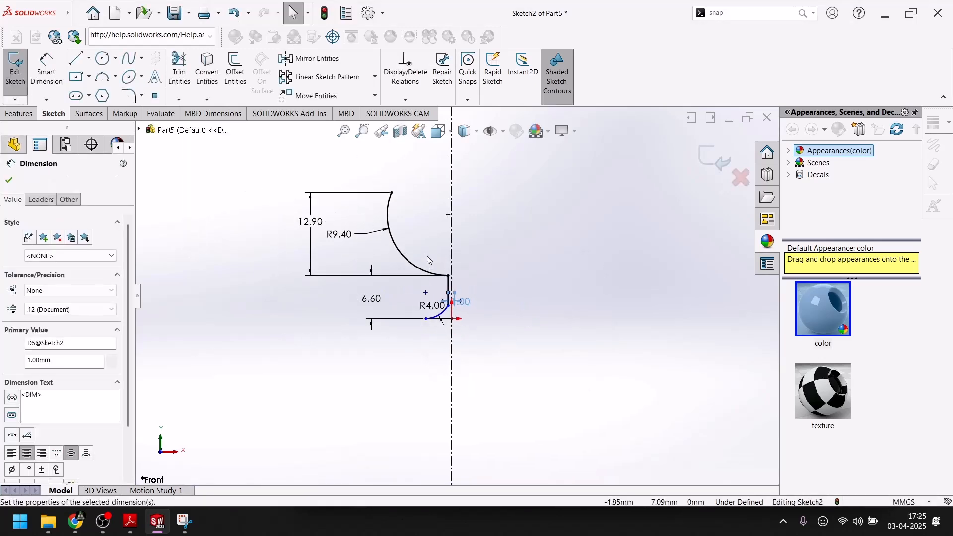
scroll(449, 297, down, 4)
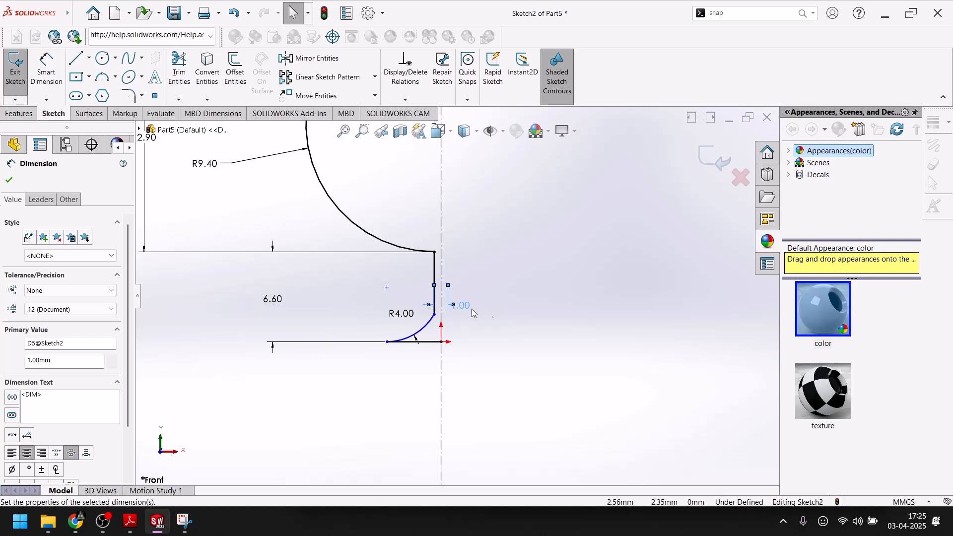
click(158, 532)
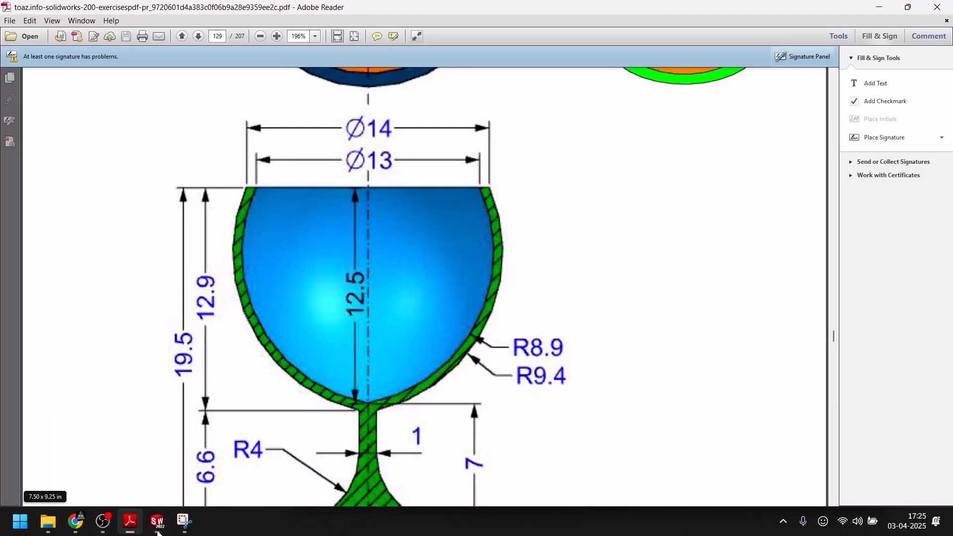
click(158, 531)
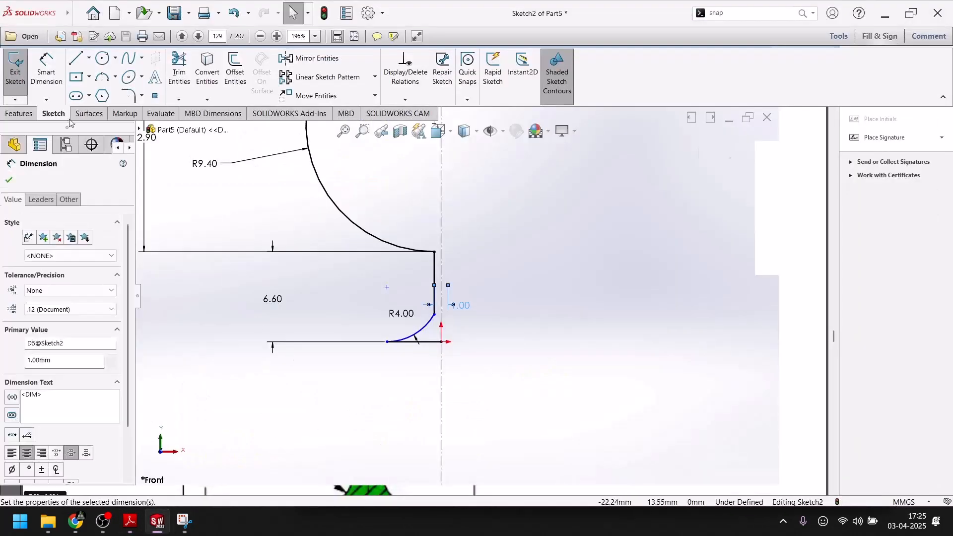
click(8, 181)
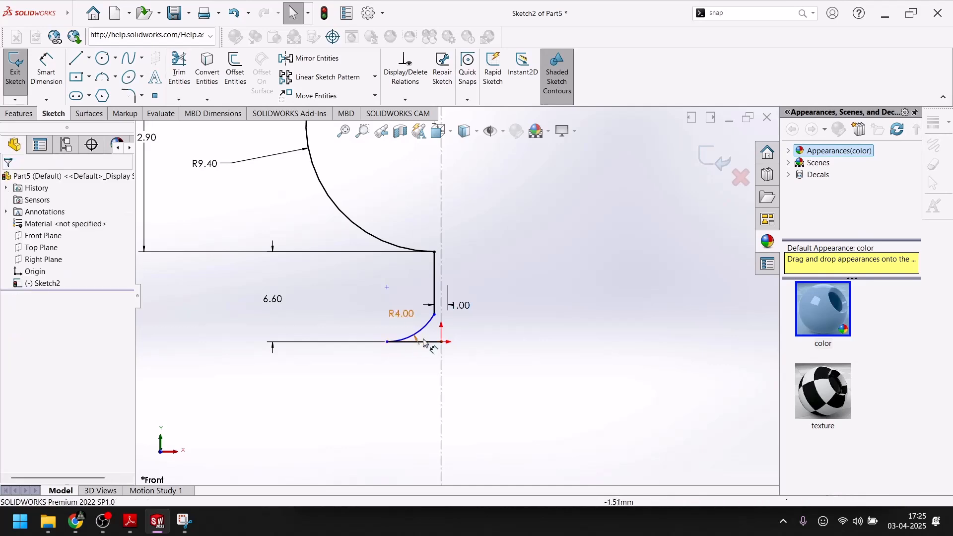
Reshape the foot arc by moving its junction with the stem line upward.
click(434, 314)
drag(419, 339, 410, 300)
click(502, 375)
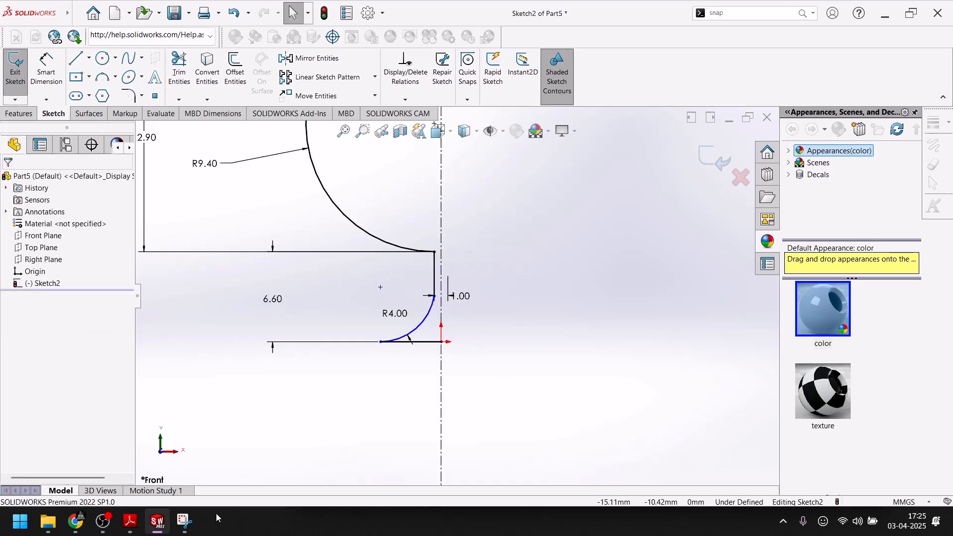
Check the stem and foot sizes in the PDF drawing, and dimension the vertical stem line's length as 2.6 mm.
click(157, 522)
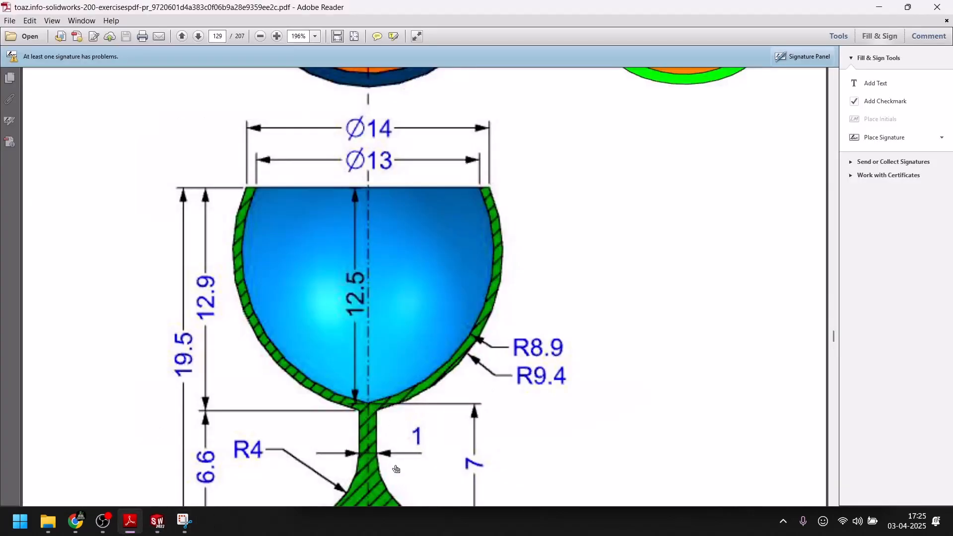
scroll(394, 480, down, 3)
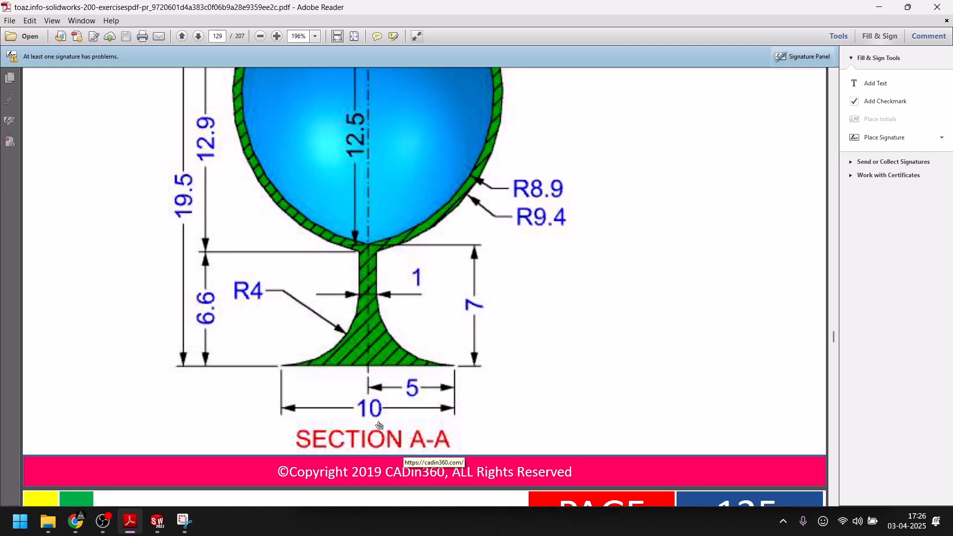
click(157, 520)
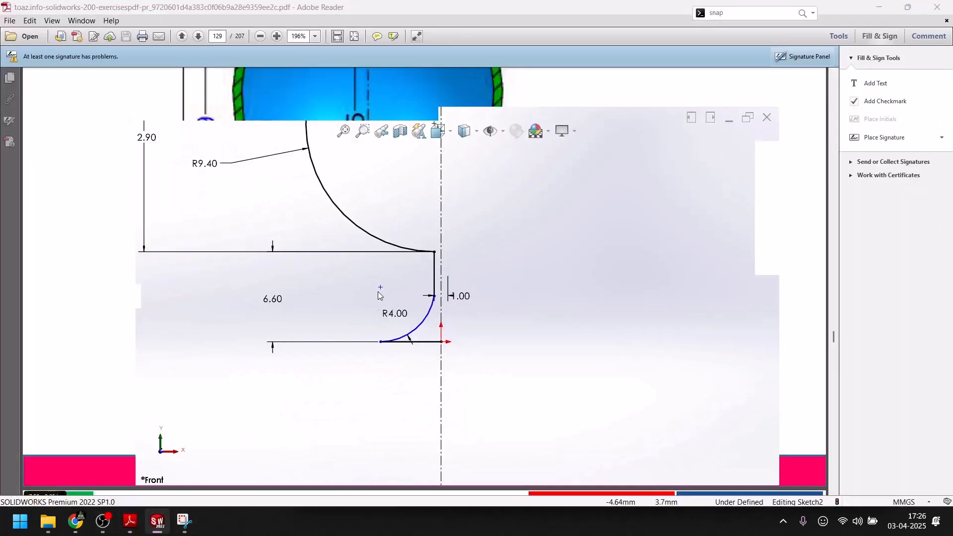
click(46, 69)
click(435, 271)
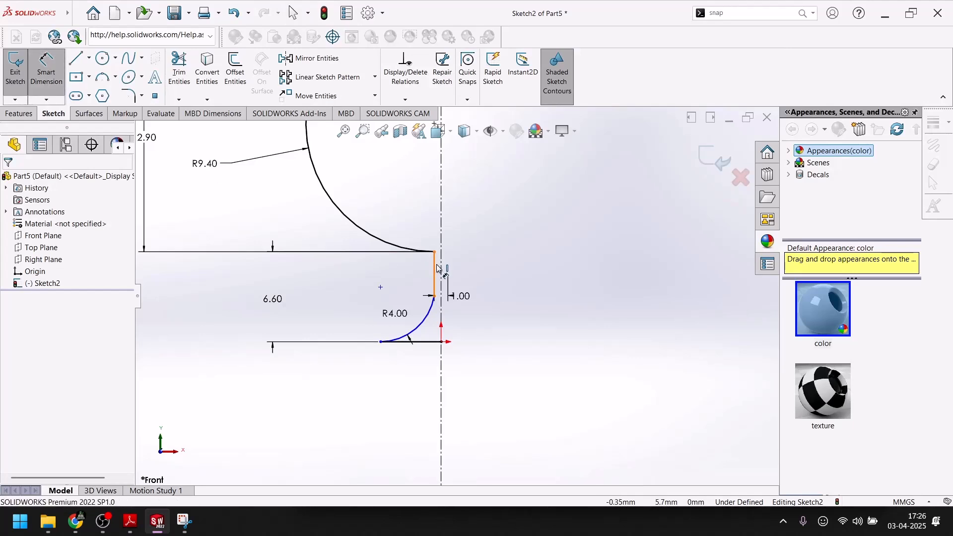
click(369, 274)
text(2.6)
key(Return)
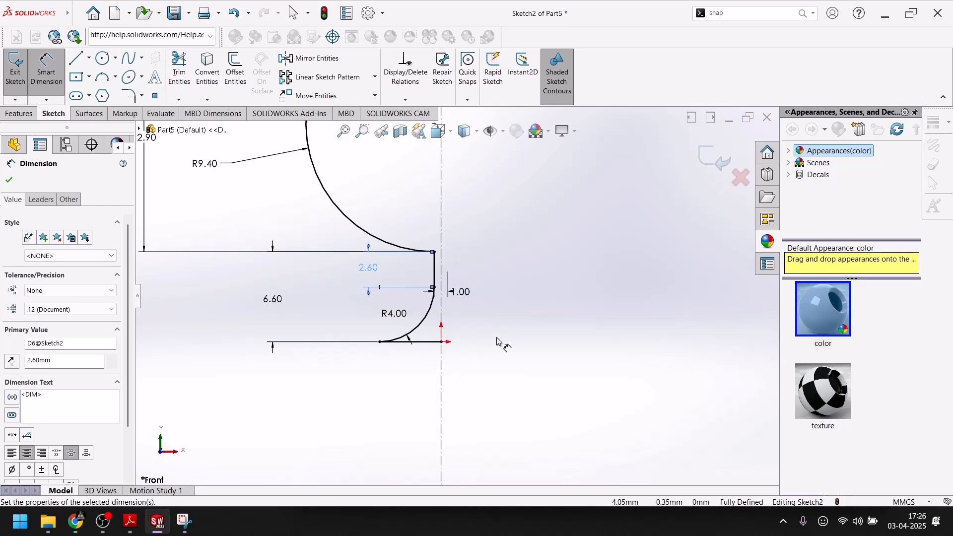
click(498, 341)
Check the bowl radii in the PDF drawing, and offset the R9.4 bowl arc 0.5 mm inward with a dimension added.
scroll(498, 348, up, 4)
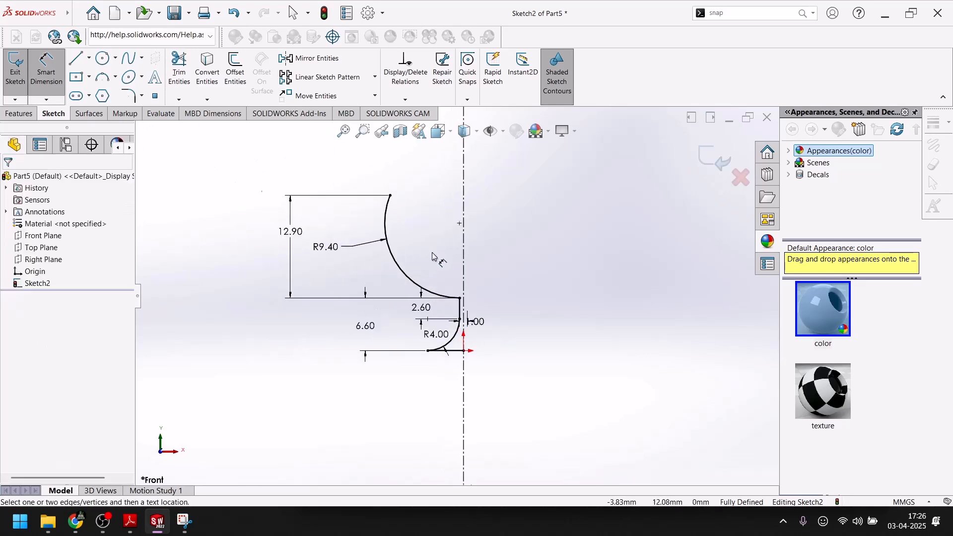
scroll(432, 256, down, 2)
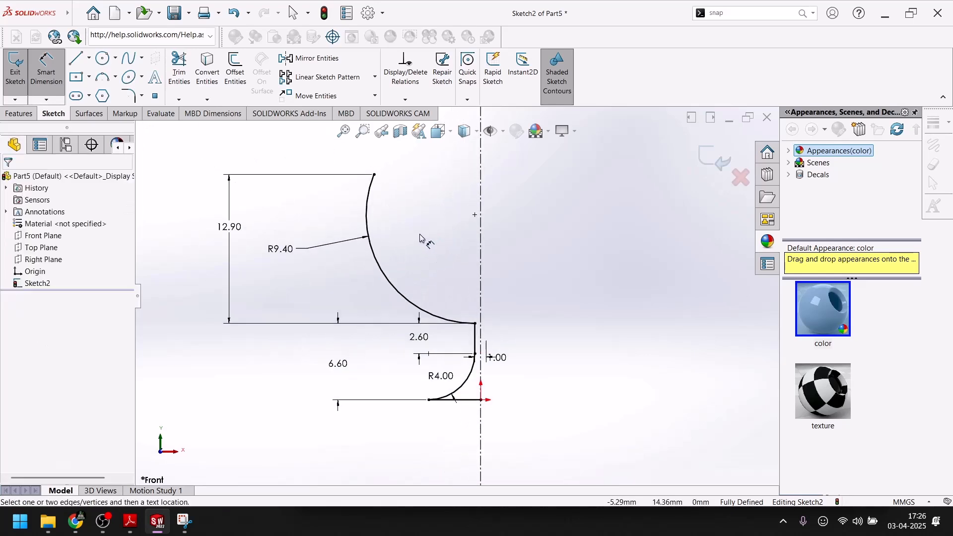
click(130, 522)
scroll(363, 287, up, 3)
scroll(363, 287, down, 4)
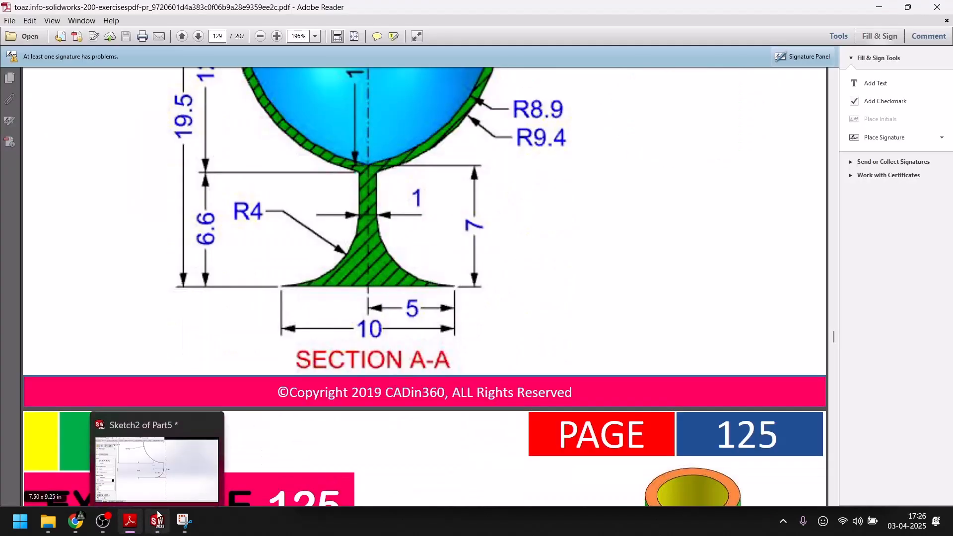
scroll(219, 272, up, 3)
scroll(219, 272, up, 3)
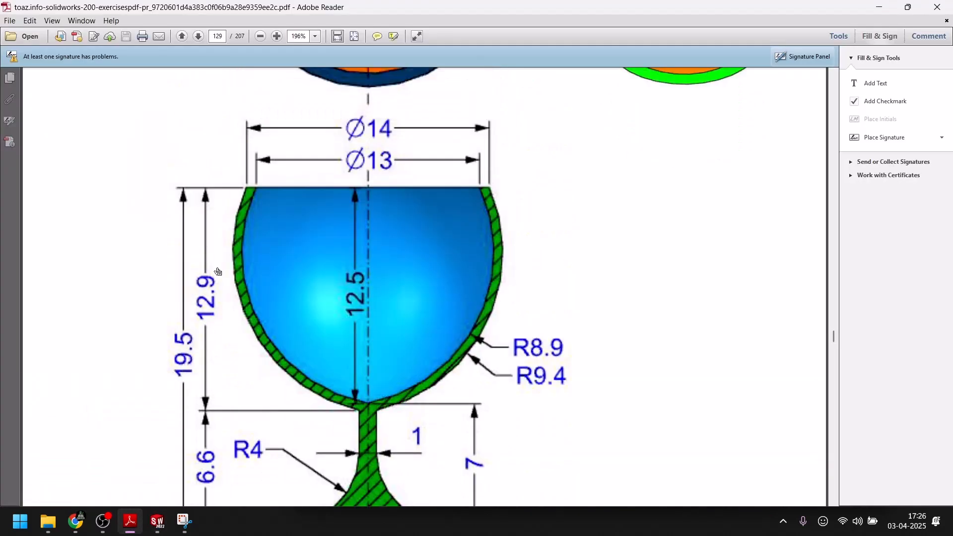
click(158, 521)
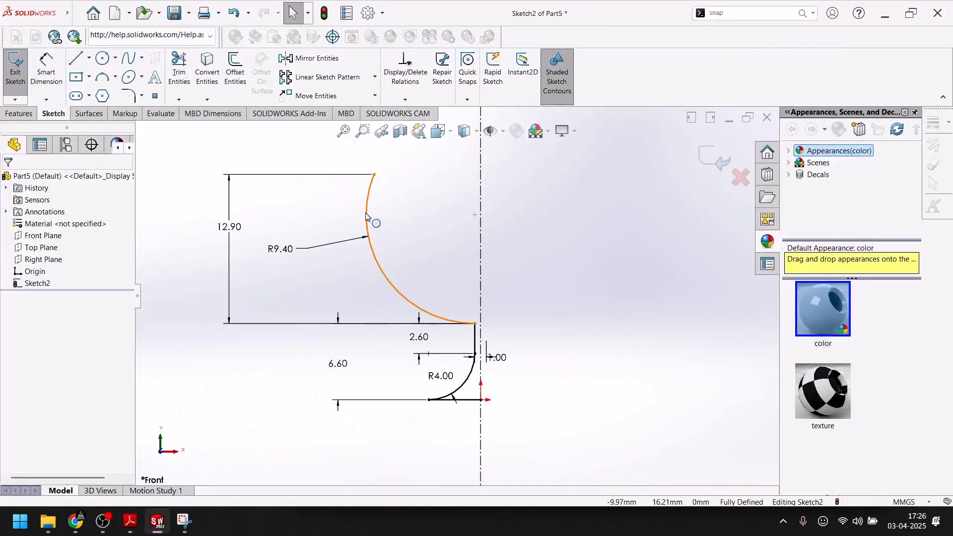
click(367, 217)
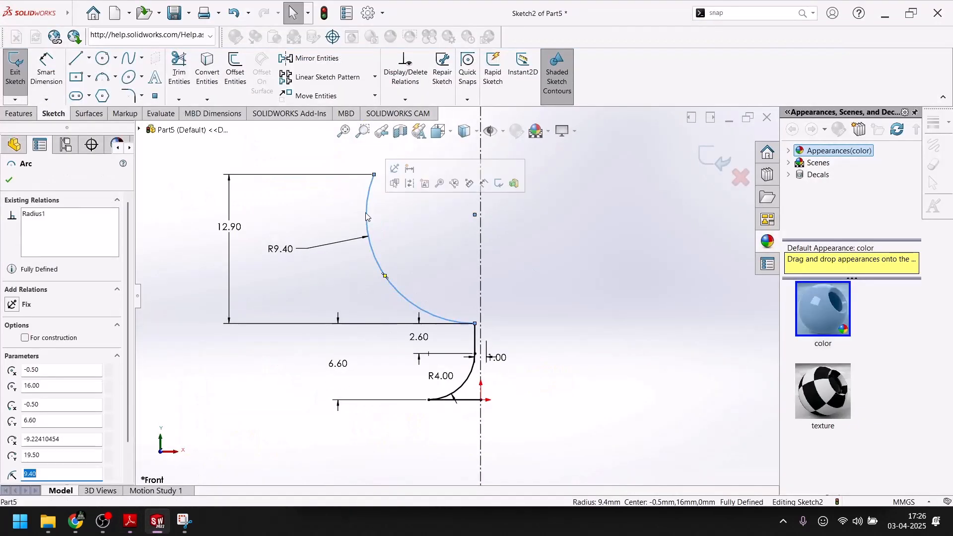
click(235, 69)
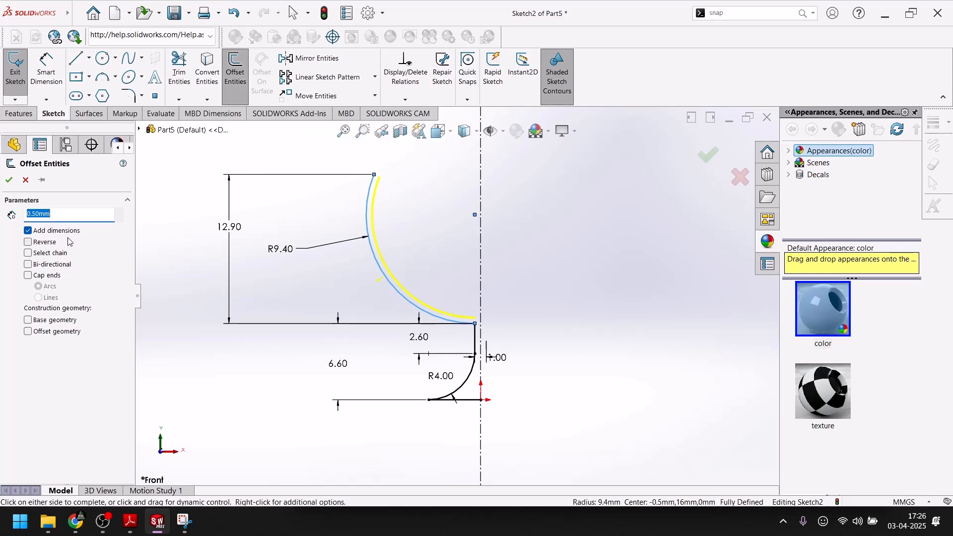
key(Return)
click(8, 181)
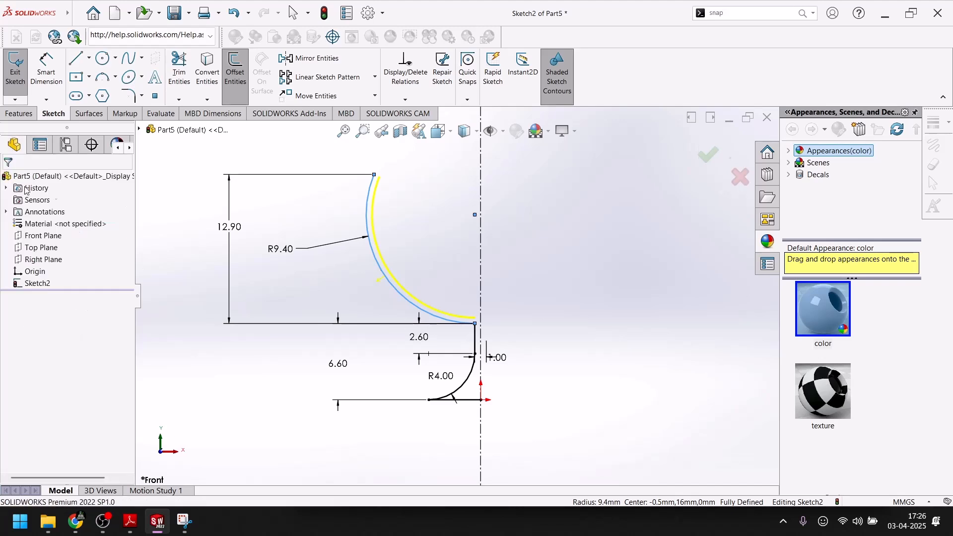
Extend the inner bowl arc's upper end level with the outer rim point and close the rim with a line.
scroll(408, 196, down, 5)
drag(395, 196, 401, 183)
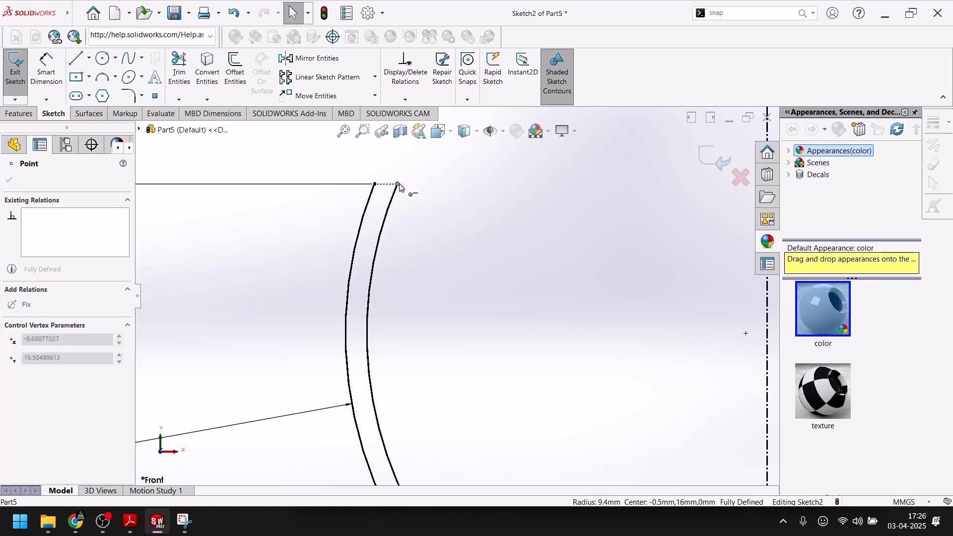
click(76, 58)
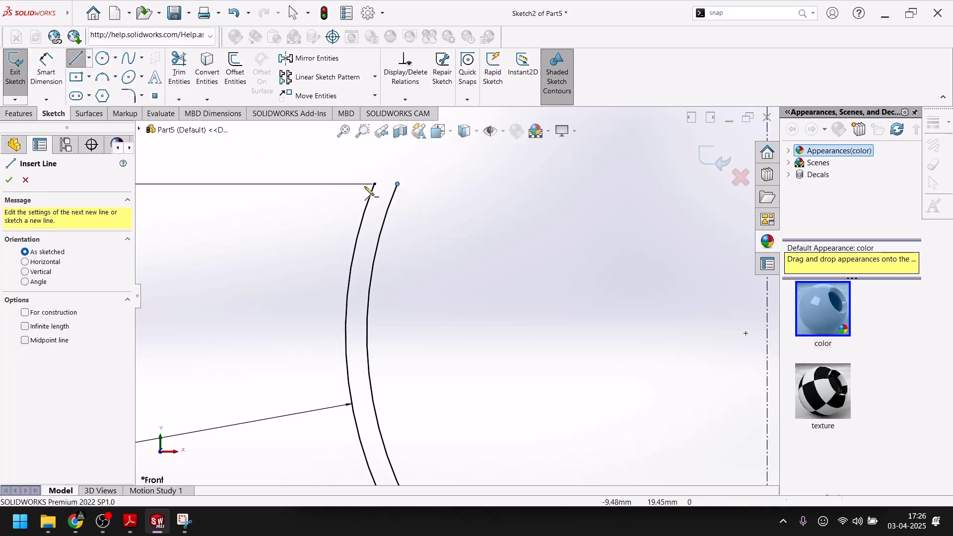
click(375, 184)
double_click(397, 184)
key(Escape)
Extend the inner bowl arc's lower endpoint onto the vertical centerline.
scroll(409, 255, up, 3)
scroll(517, 366, down, 5)
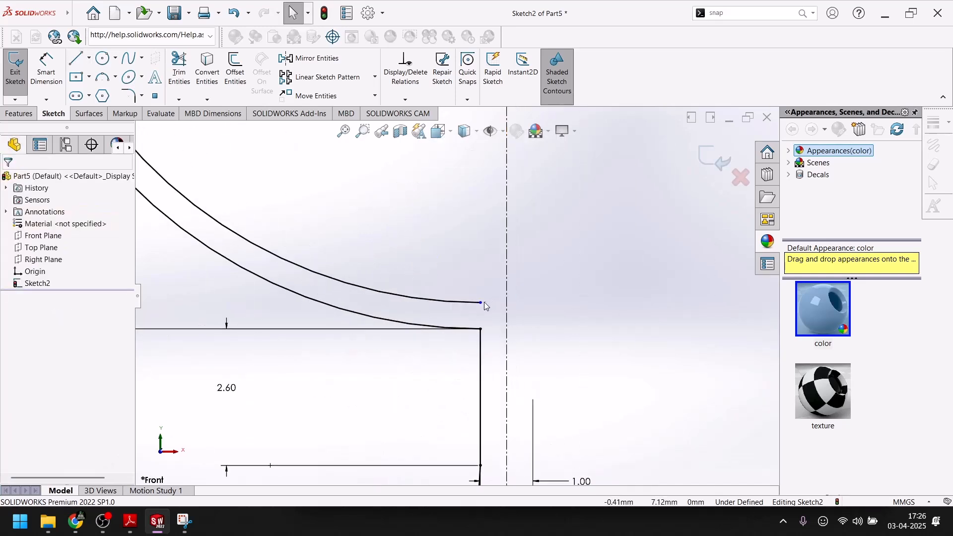
drag(481, 303, 507, 302)
scroll(516, 350, up, 3)
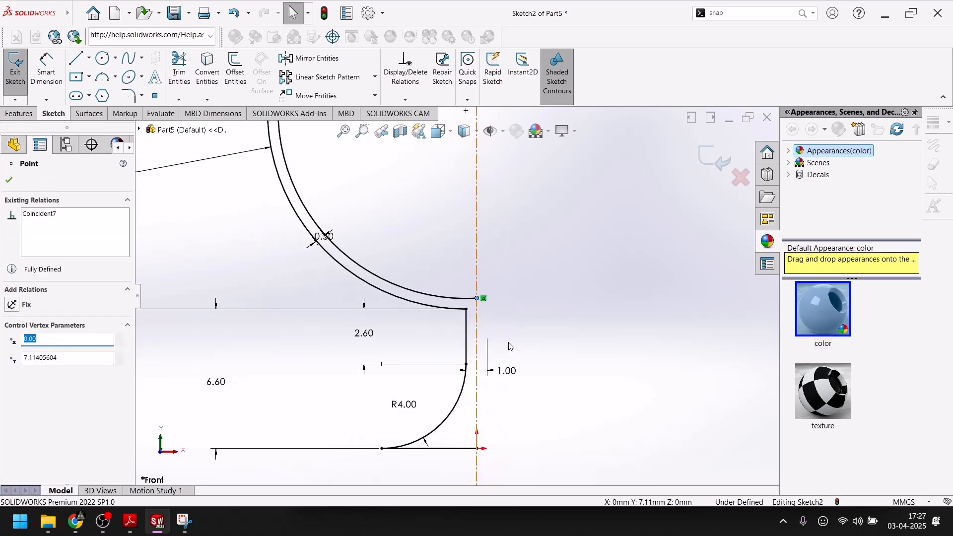
Close the profile with a vertical line along the centerline from the inner arc's lower end to the origin.
click(75, 58)
scroll(477, 303, down, 4)
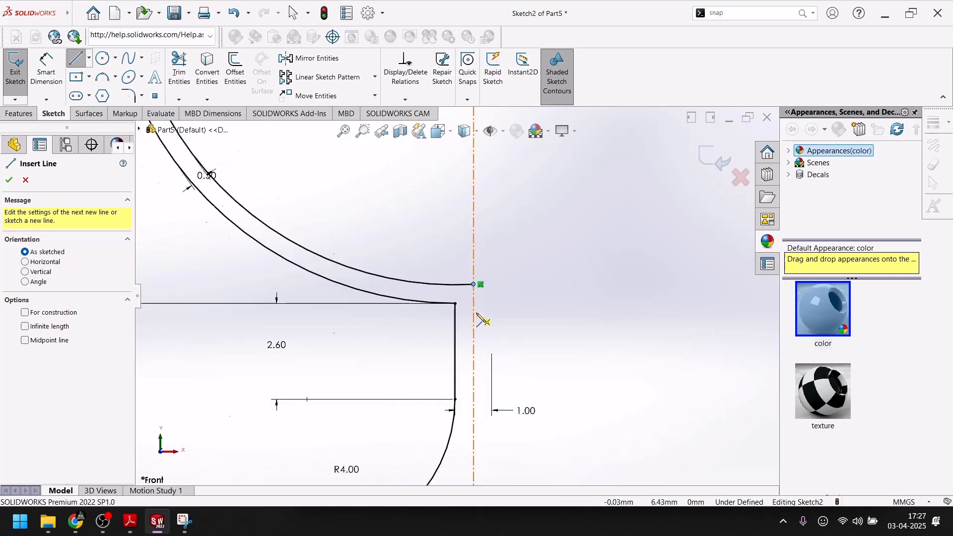
click(472, 278)
scroll(476, 348, up, 3)
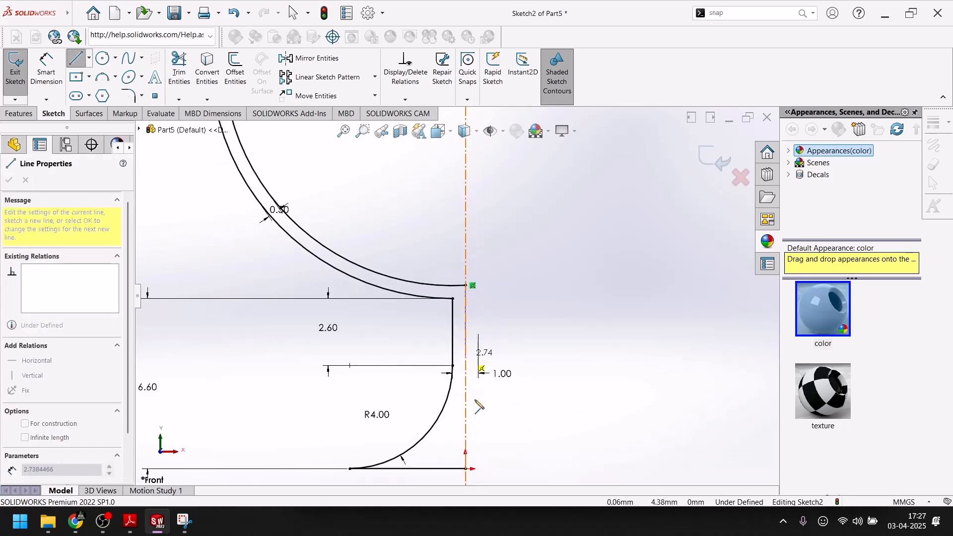
click(466, 468)
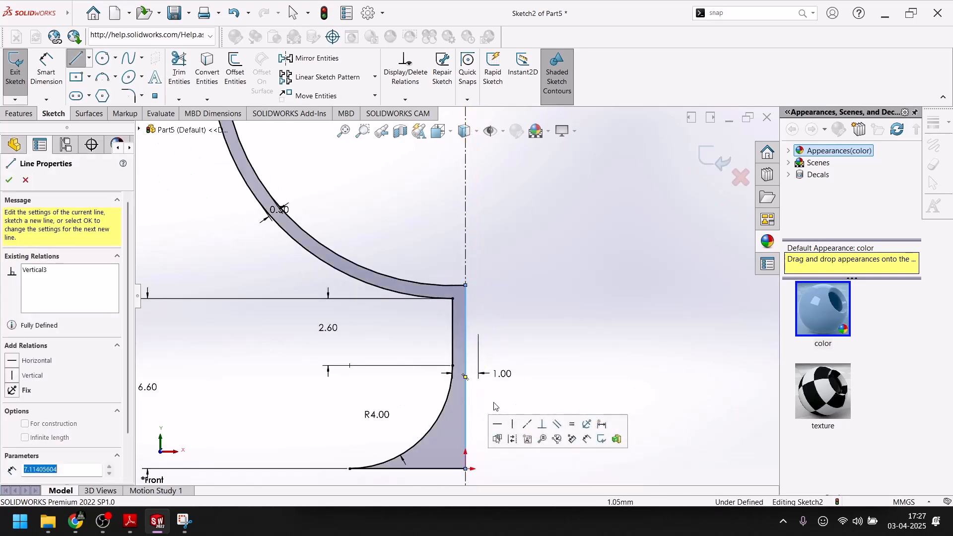
scroll(456, 296, up, 3)
key(Escape)
Dimension the short line closing the bowl's rim and accept its current length.
scroll(453, 328, down, 3)
scroll(453, 328, up, 3)
scroll(412, 193, down, 5)
scroll(405, 233, down, 2)
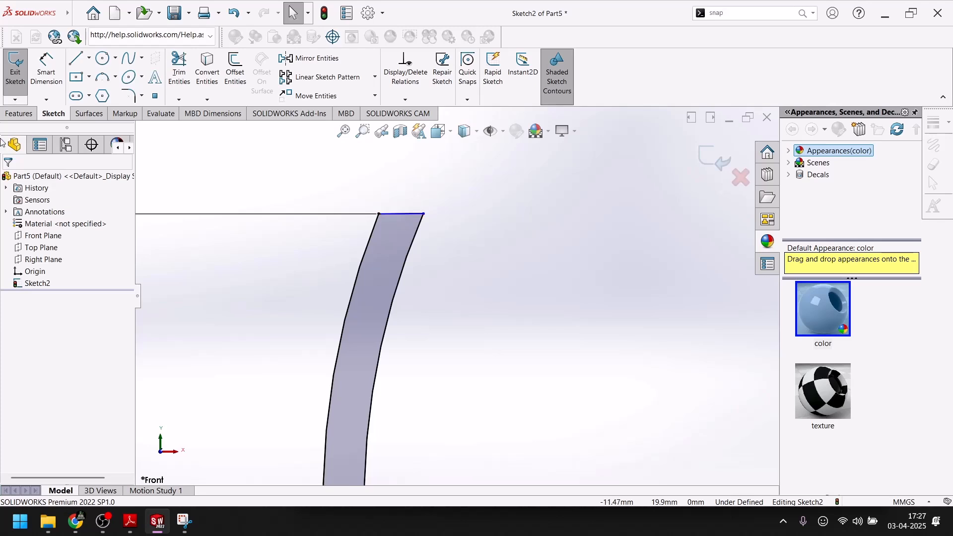
click(51, 85)
click(399, 214)
click(399, 196)
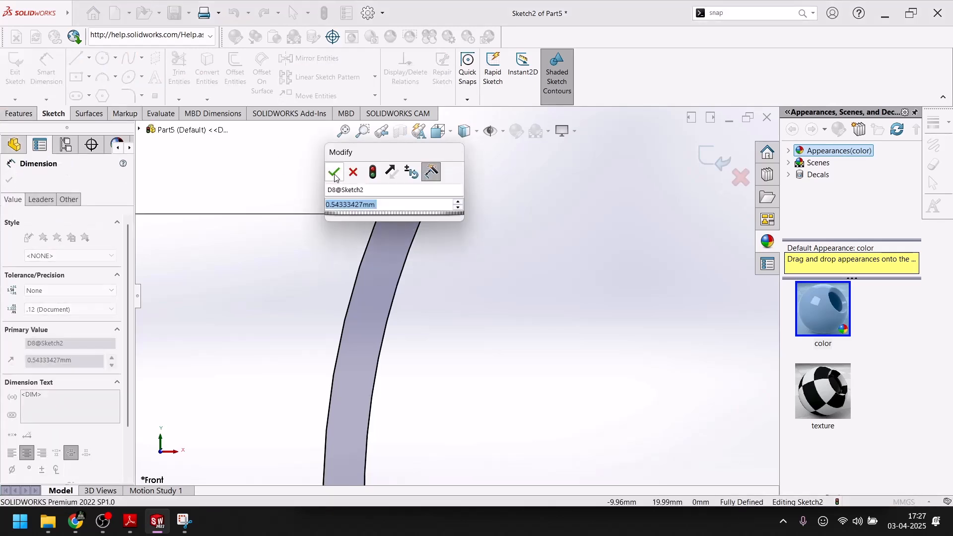
click(332, 174)
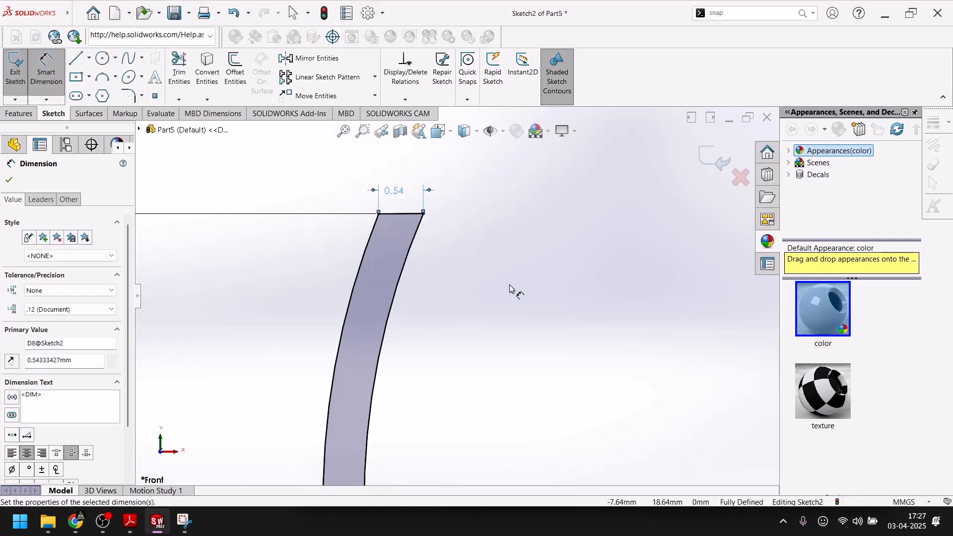
click(509, 286)
Compare the closed goblet profile with the rim diameters, heights and radii in the PDF drawing's section view.
scroll(450, 288, up, 14)
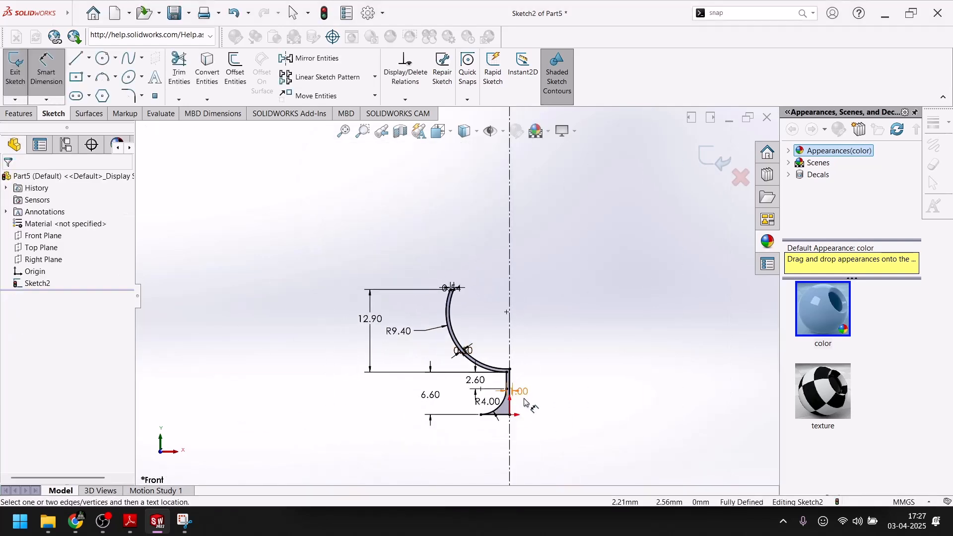
scroll(526, 402, down, 5)
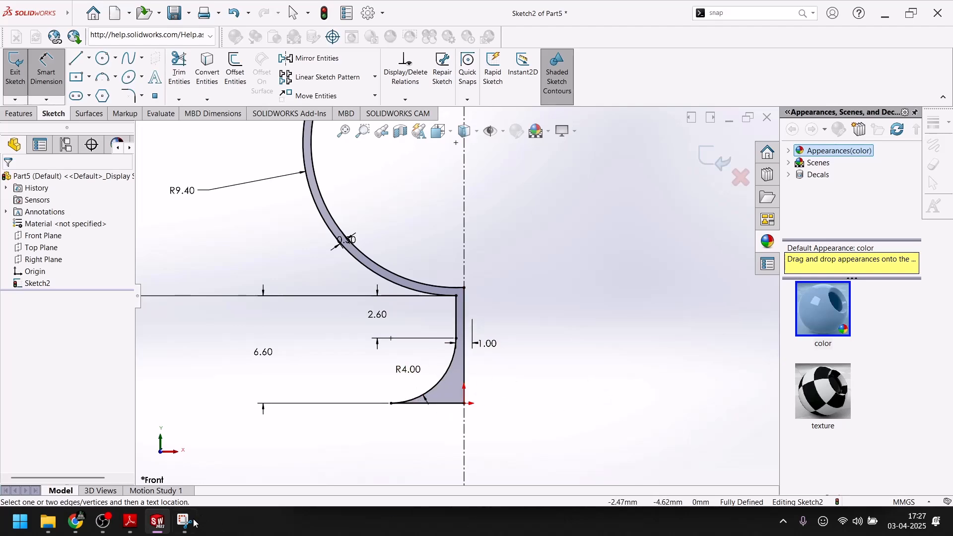
click(165, 531)
scroll(436, 326, down, 3)
scroll(436, 326, up, 1)
scroll(436, 327, down, 1)
scroll(436, 326, up, 3)
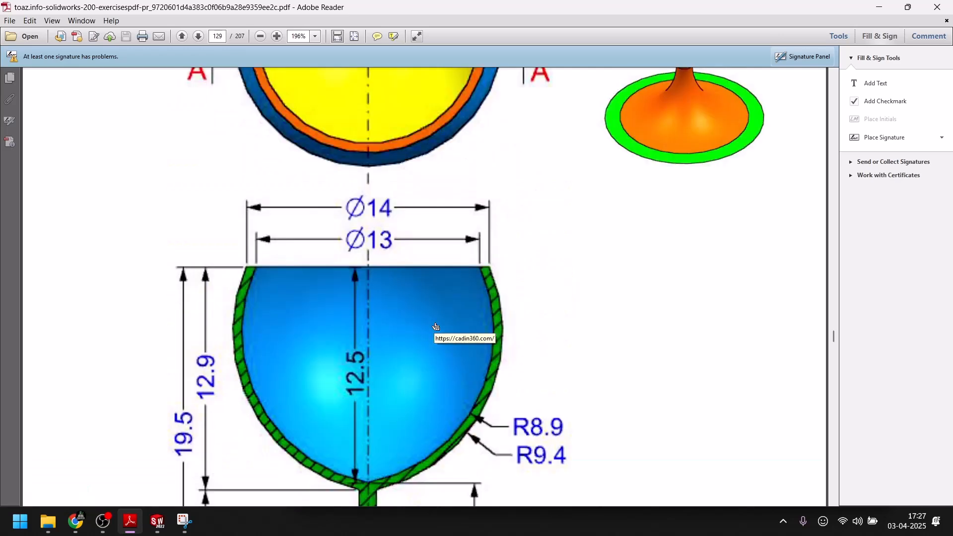
scroll(437, 326, down, 2)
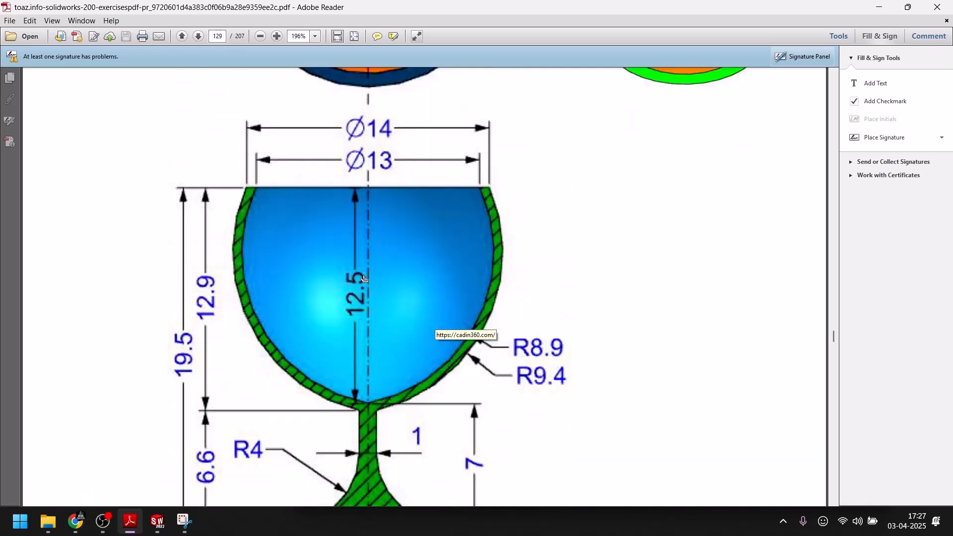
click(157, 521)
scroll(422, 312, up, 4)
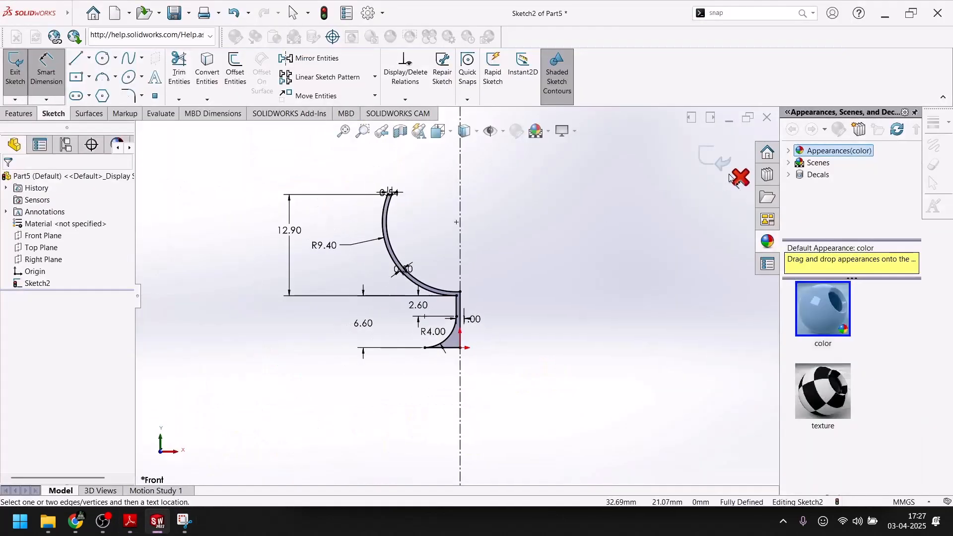
Finish the goblet profile sketch and revolve it 360 degrees about the vertical centerline.
click(715, 160)
click(18, 113)
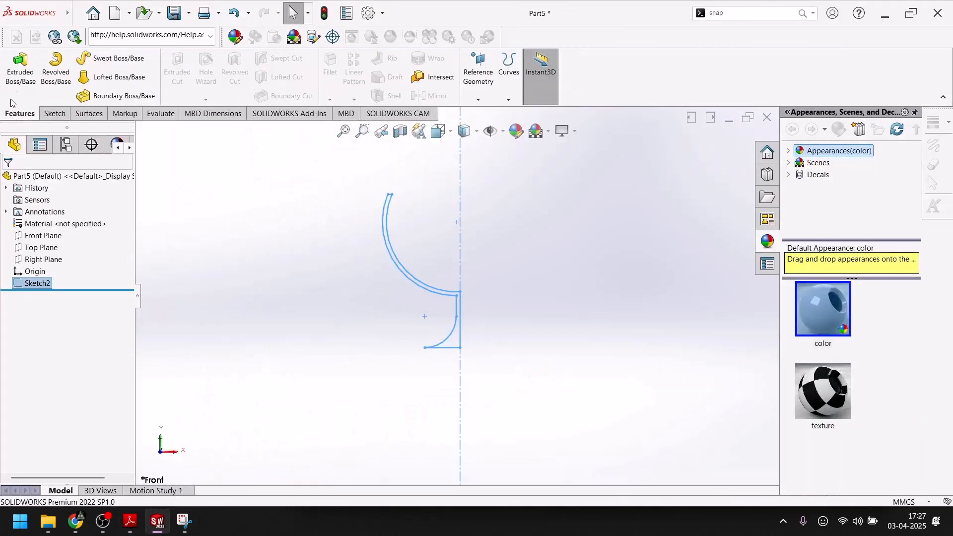
click(55, 69)
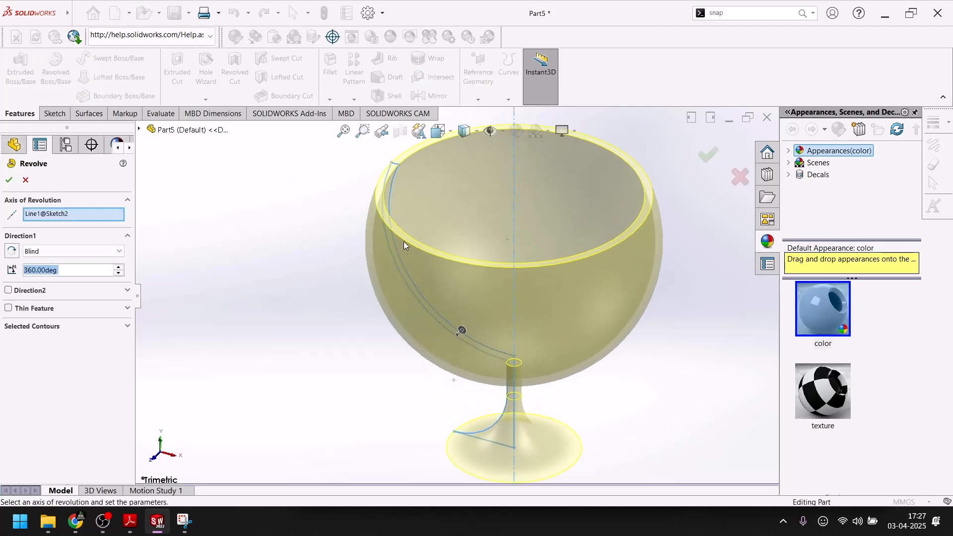
click(8, 180)
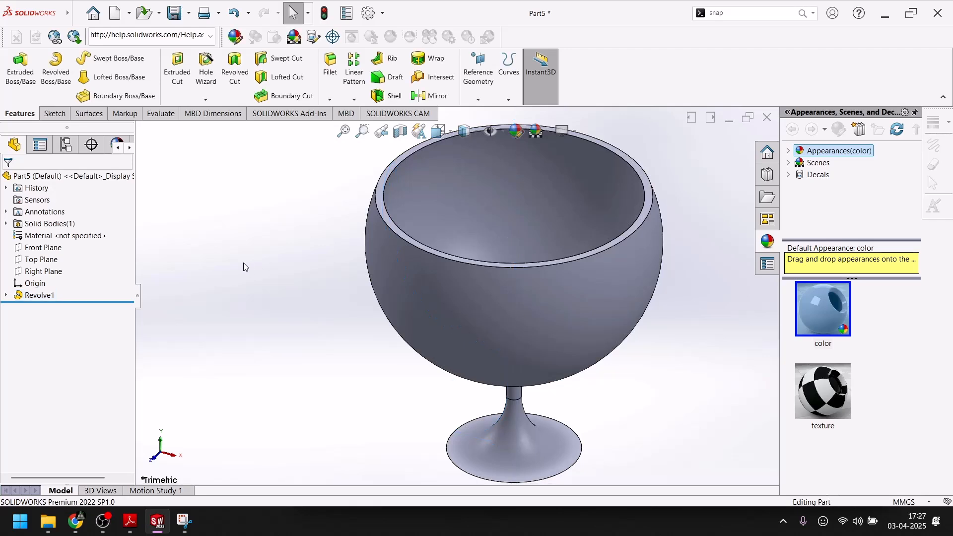
Inspect the revolved goblet, switch to the PDF in Adobe Reader and examine the face colors of the exercise's goblet rendering.
scroll(442, 294, down, 4)
scroll(576, 260, up, 2)
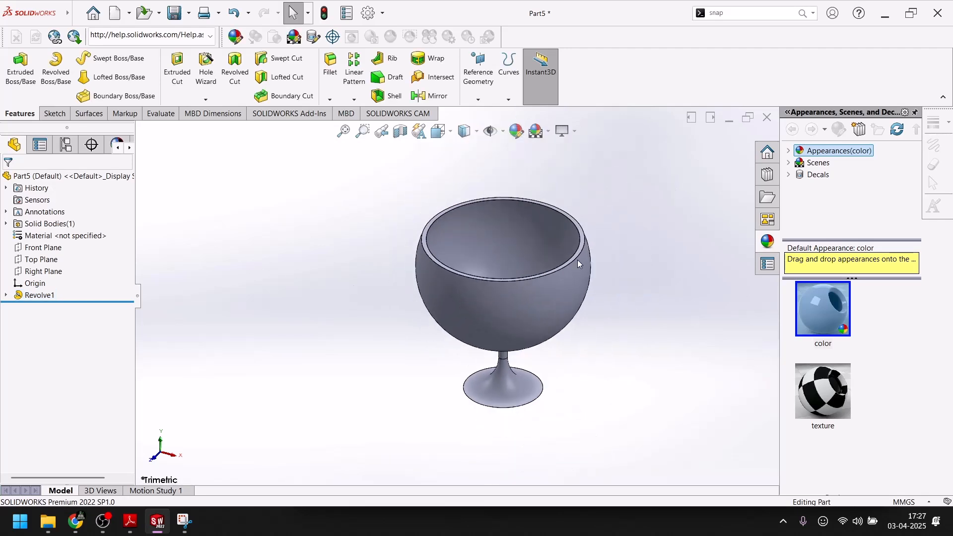
scroll(567, 257, down, 5)
scroll(568, 257, up, 5)
scroll(443, 372, down, 3)
scroll(414, 396, up, 2)
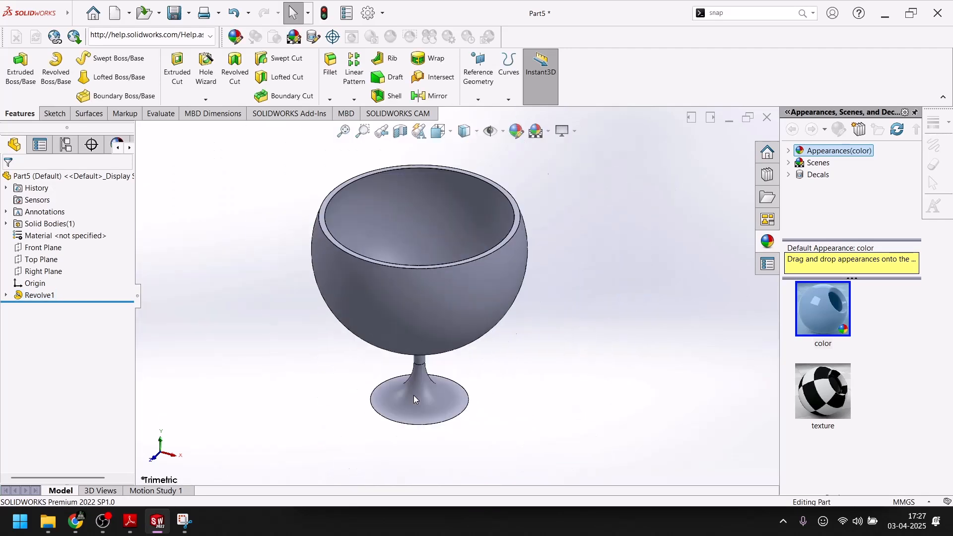
click(130, 522)
scroll(233, 388, up, 5)
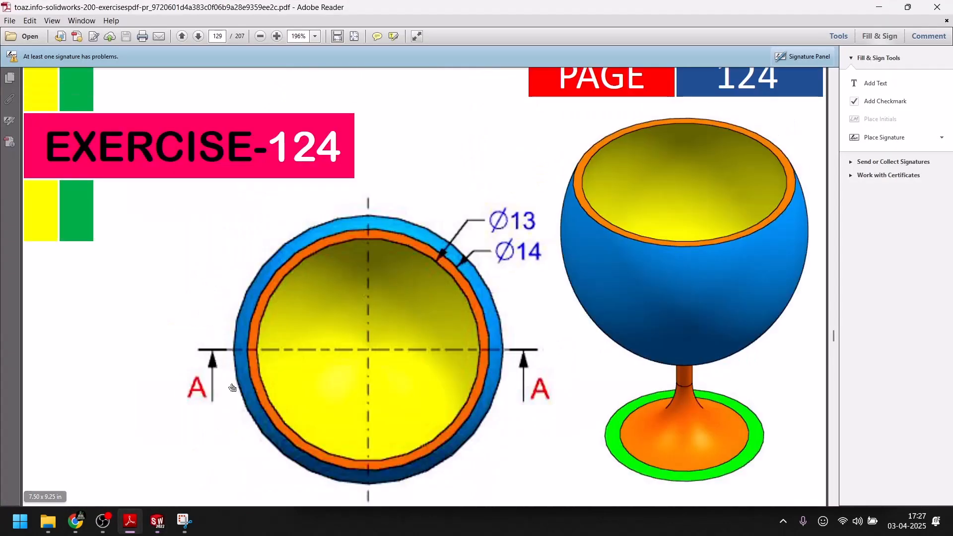
scroll(234, 389, up, 2)
scroll(239, 390, down, 4)
scroll(244, 391, up, 2)
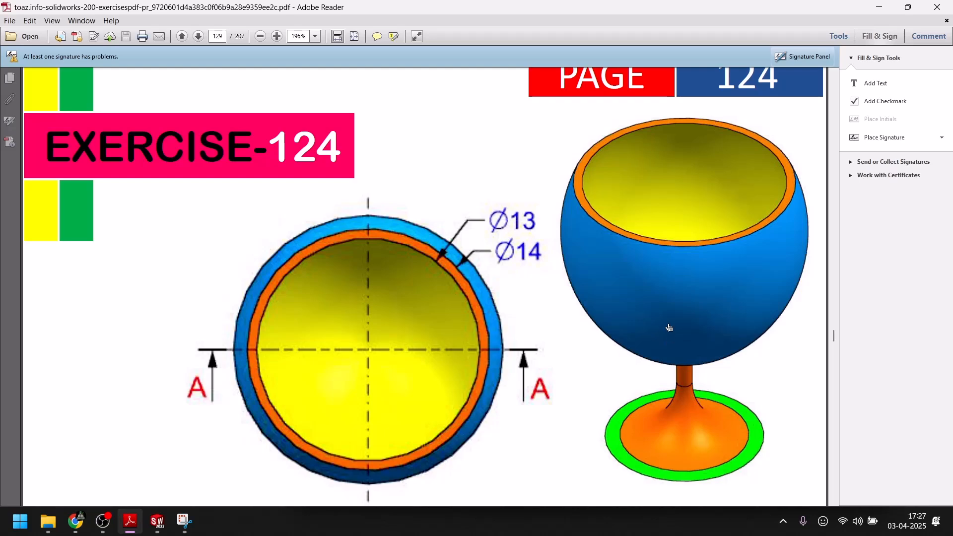
Switch back to SOLIDWORKS and apply a yellow appearance to the bowl's inner face.
click(157, 522)
click(430, 222)
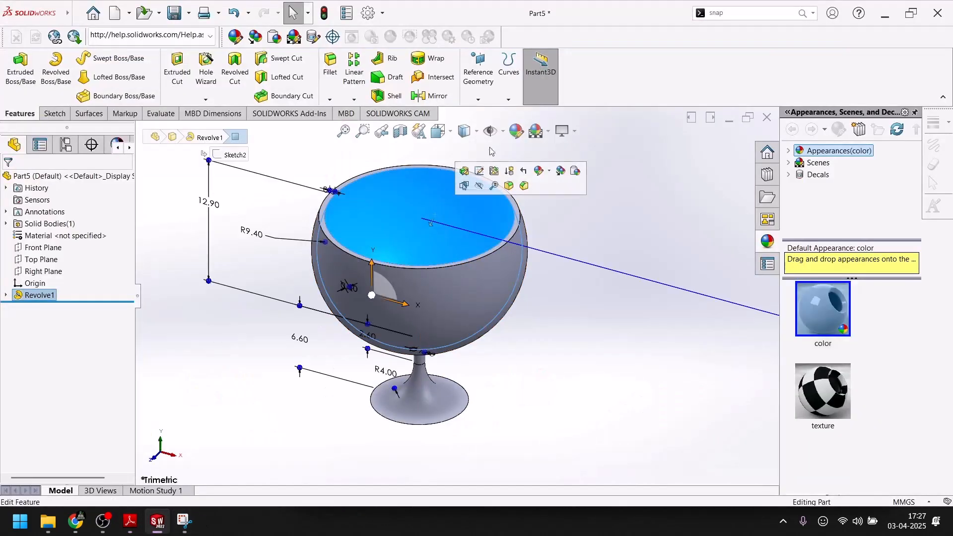
click(516, 131)
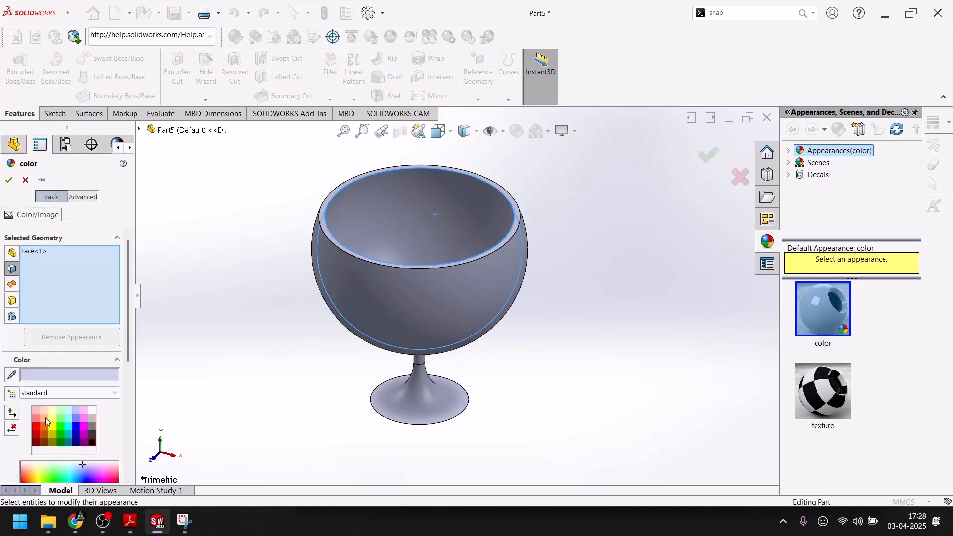
click(52, 426)
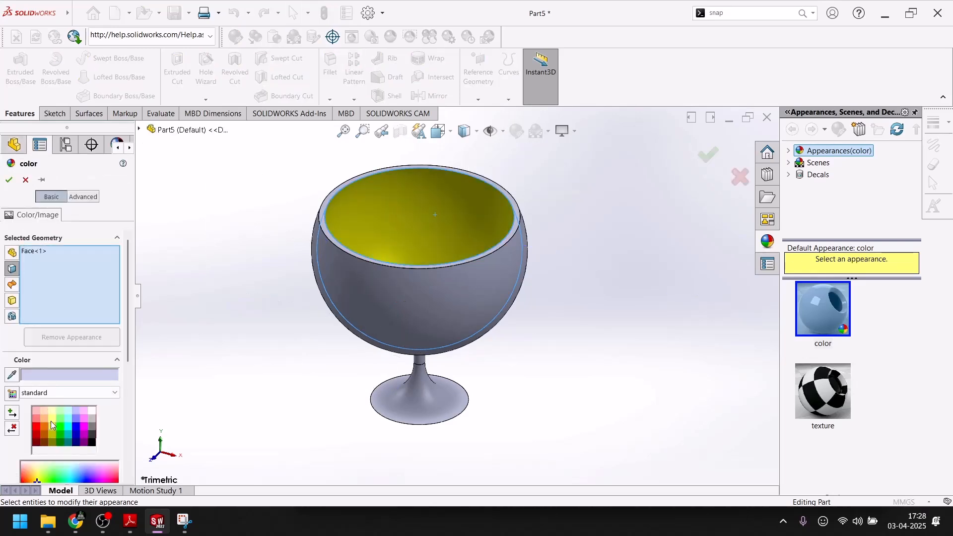
click(10, 181)
Apply a blue appearance with RGB 15, 75, 255 to the bowl's outer face.
click(371, 295)
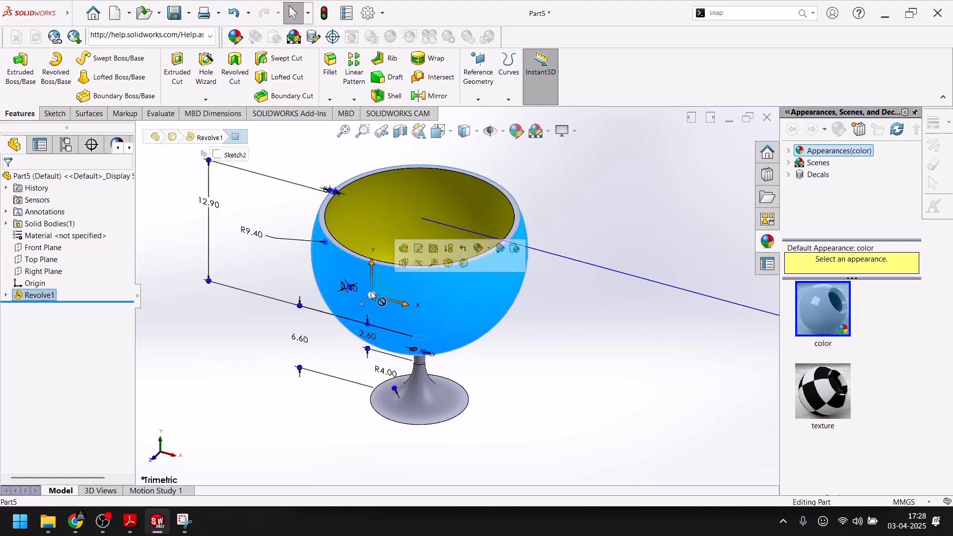
click(517, 131)
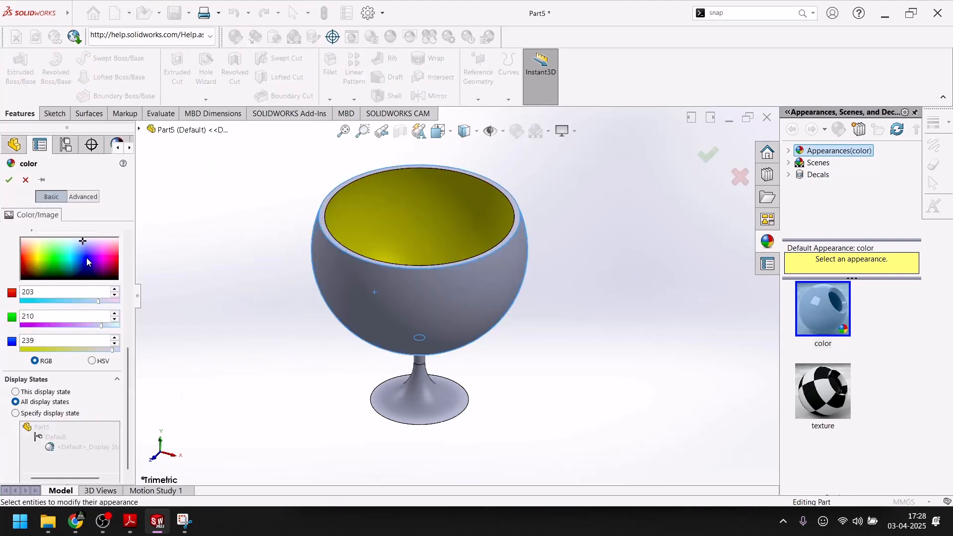
click(77, 264)
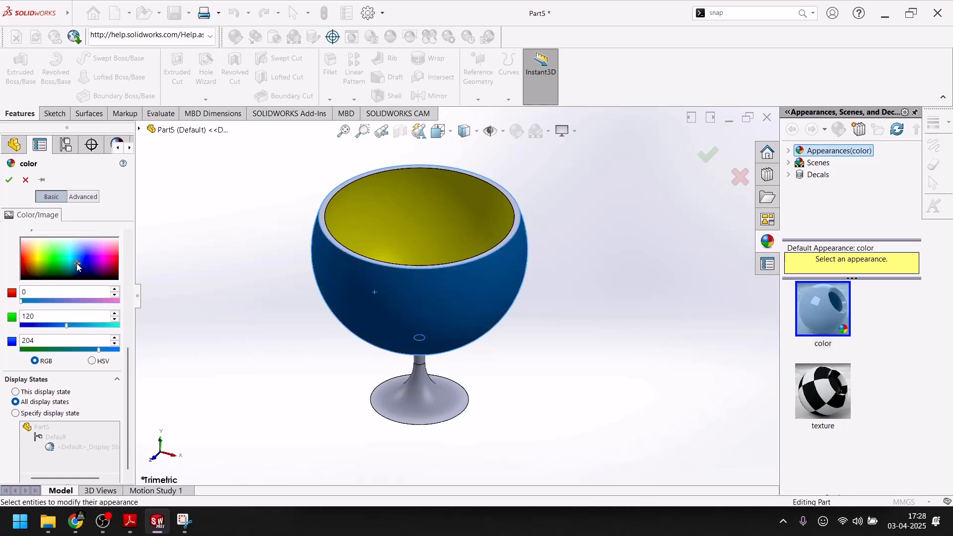
click(81, 257)
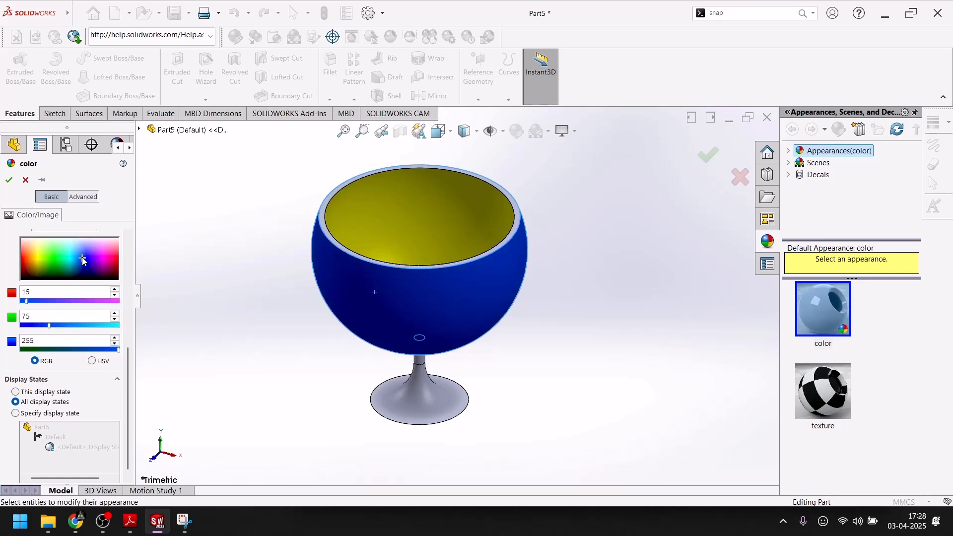
click(9, 180)
Apply an orange appearance to the bowl's rim face, following the color in the PDF rendering.
scroll(348, 248, down, 5)
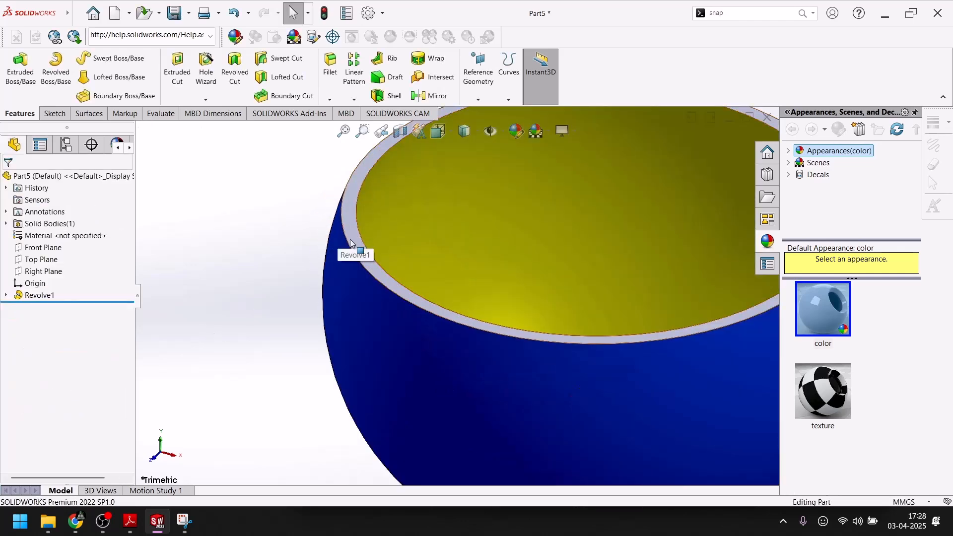
click(349, 246)
click(133, 519)
click(163, 523)
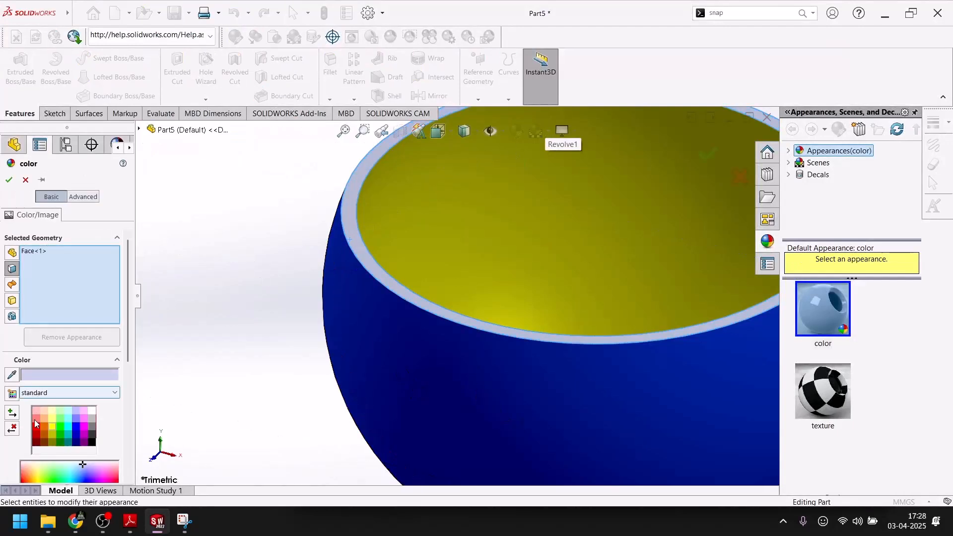
click(43, 428)
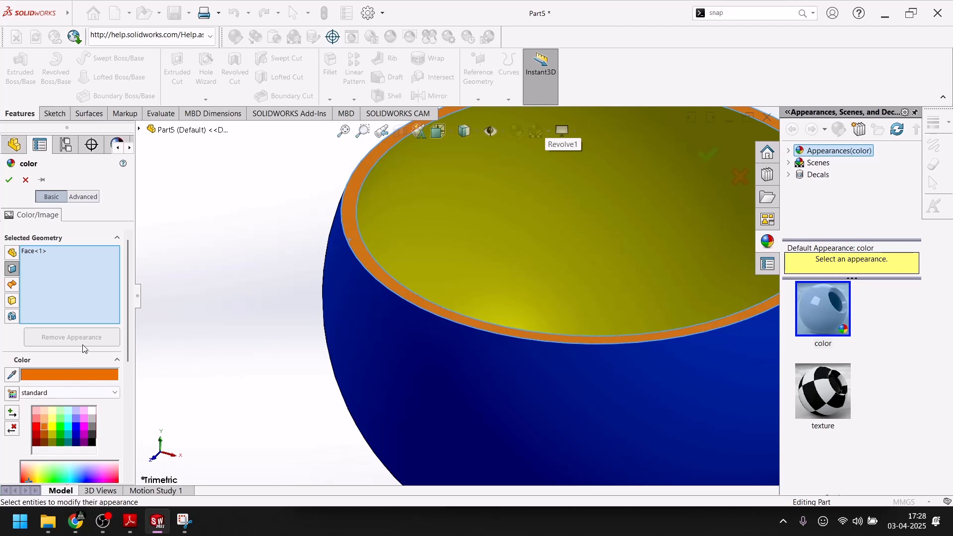
scroll(83, 343, down, 3)
click(29, 263)
click(33, 256)
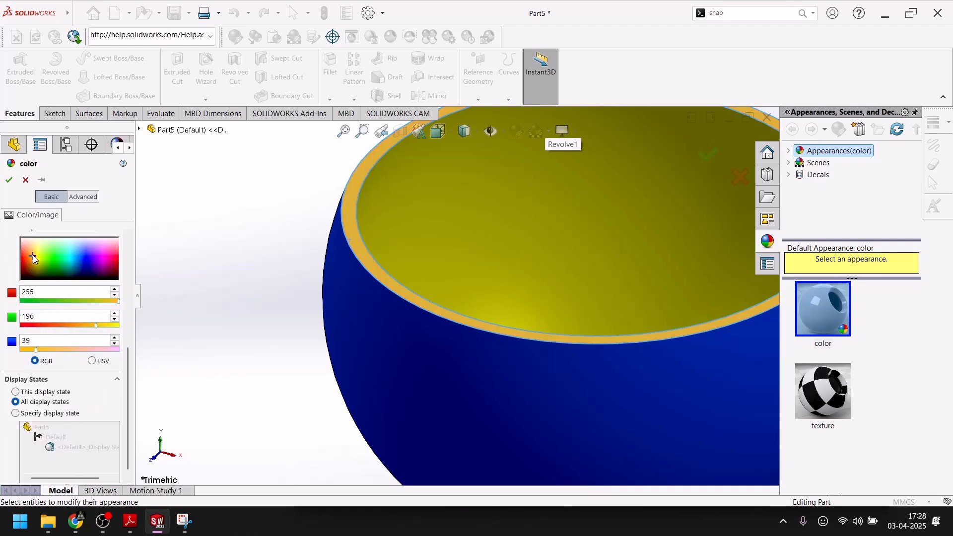
click(26, 255)
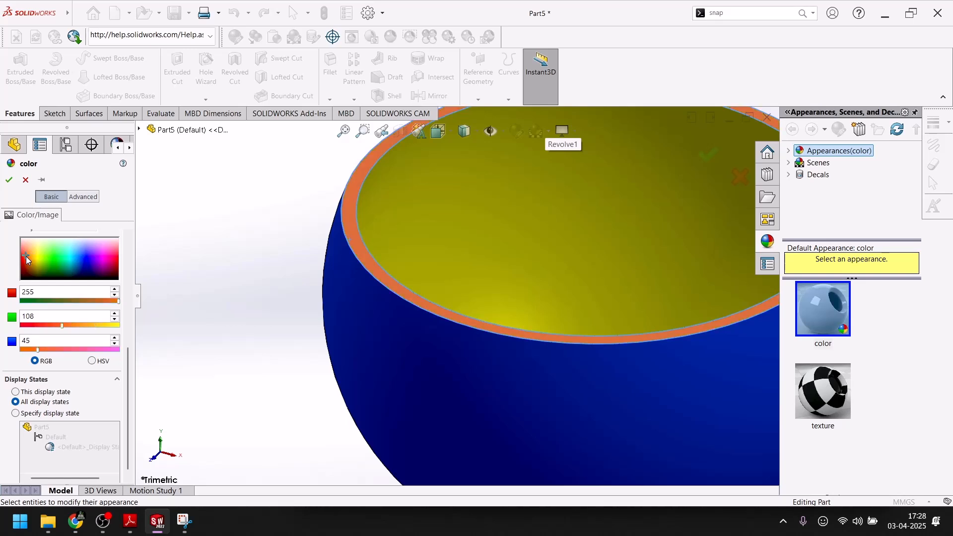
click(26, 258)
click(9, 180)
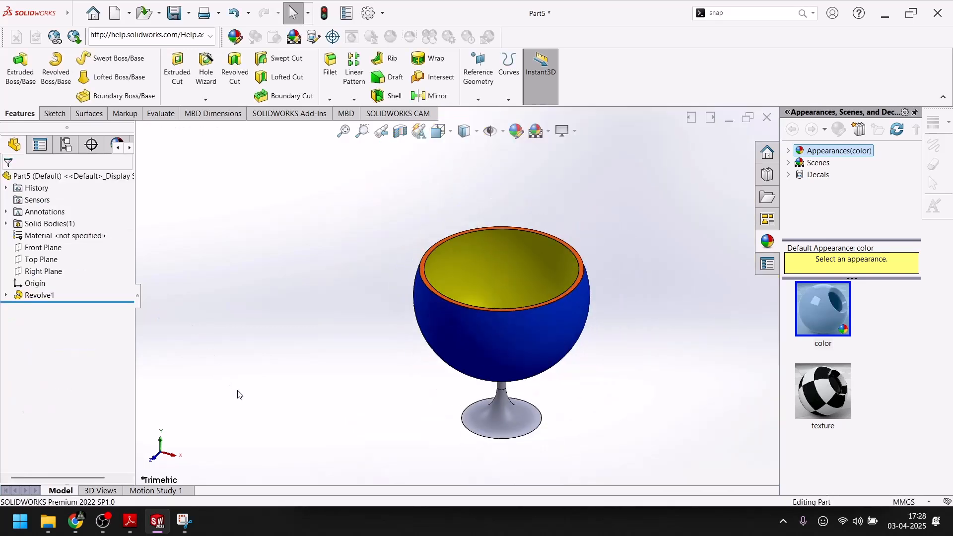
Switch to the PDF in Adobe Reader and examine the foot's colors and its dimensions in section A-A.
key(f)
scroll(516, 405, down, 5)
click(133, 523)
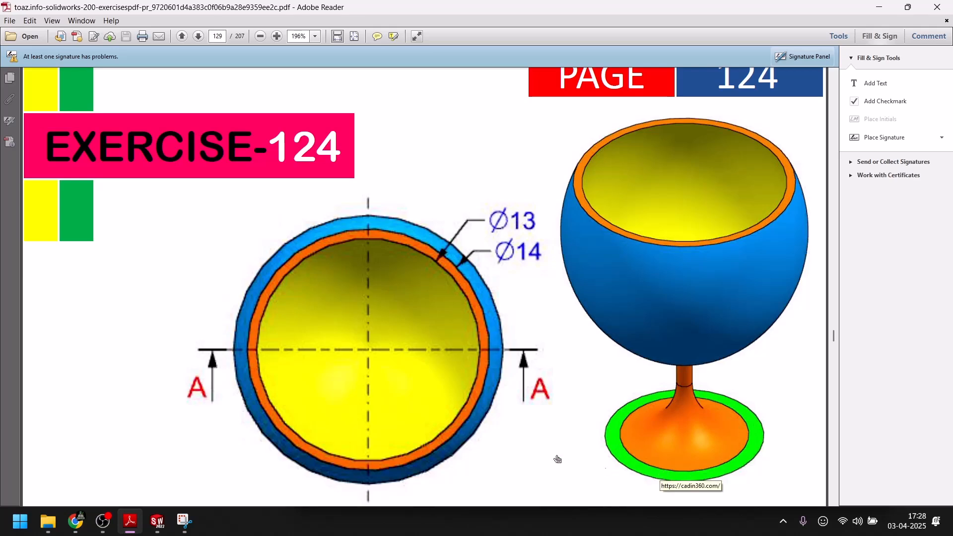
scroll(445, 376, down, 8)
scroll(400, 400, down, 3)
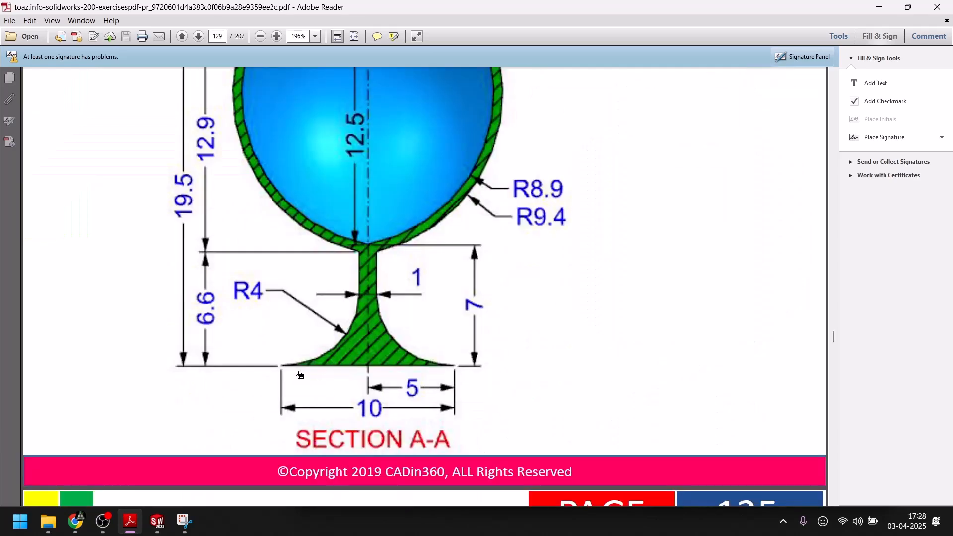
scroll(438, 379, down, 3)
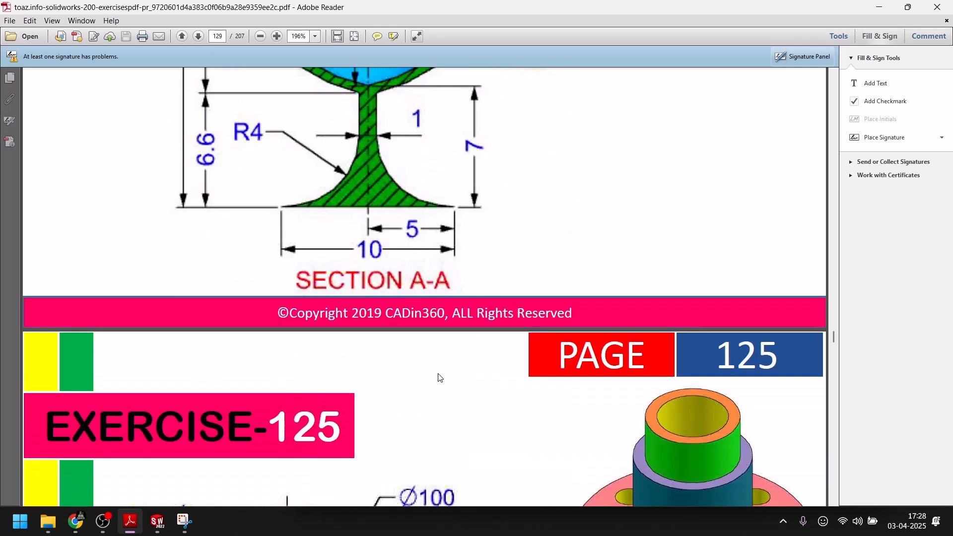
scroll(447, 208, up, 3)
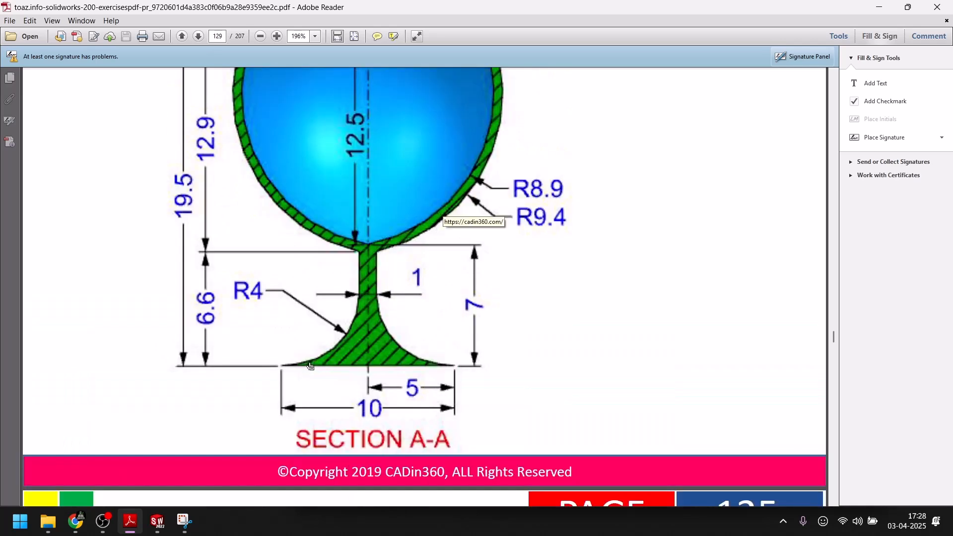
scroll(310, 366, up, 2)
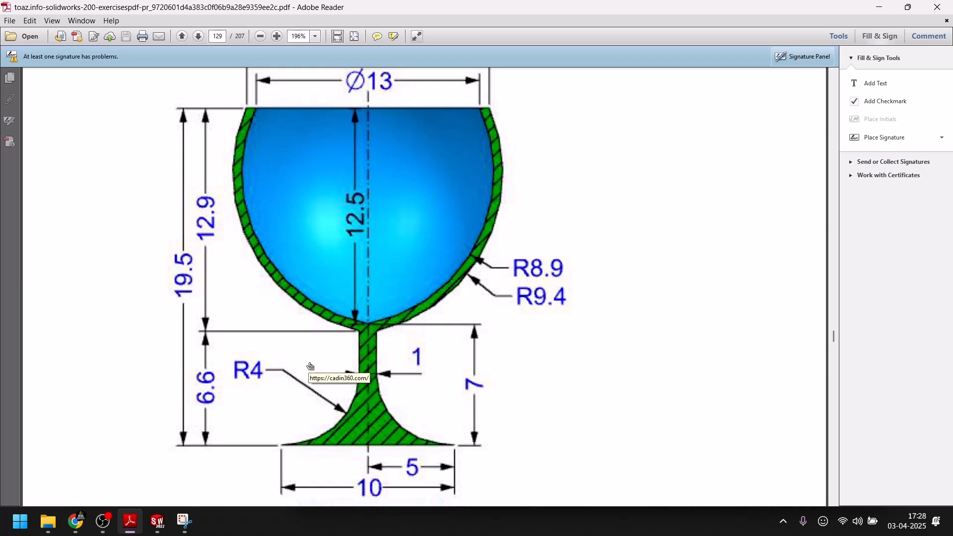
Switch back to SOLIDWORKS and open the profile sketch under the revolve feature for editing.
click(158, 521)
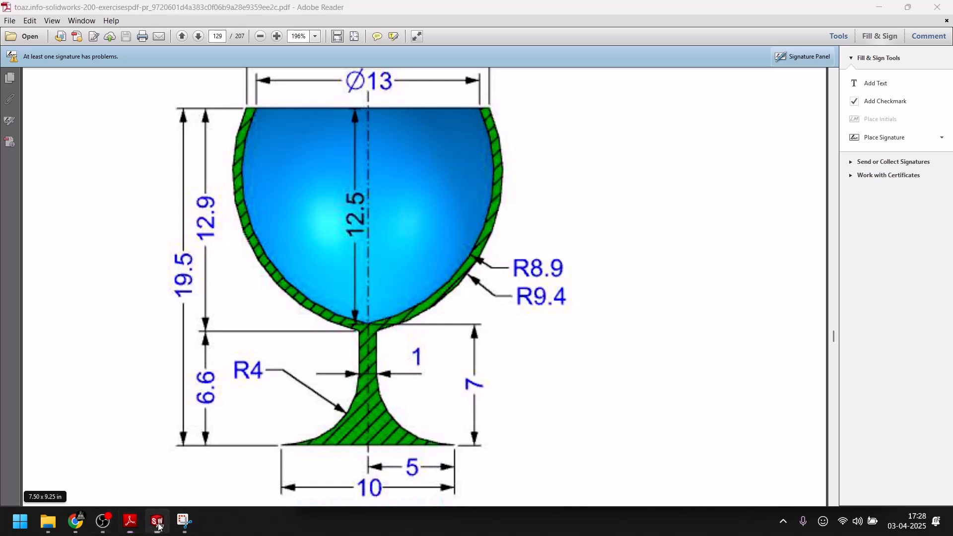
click(556, 319)
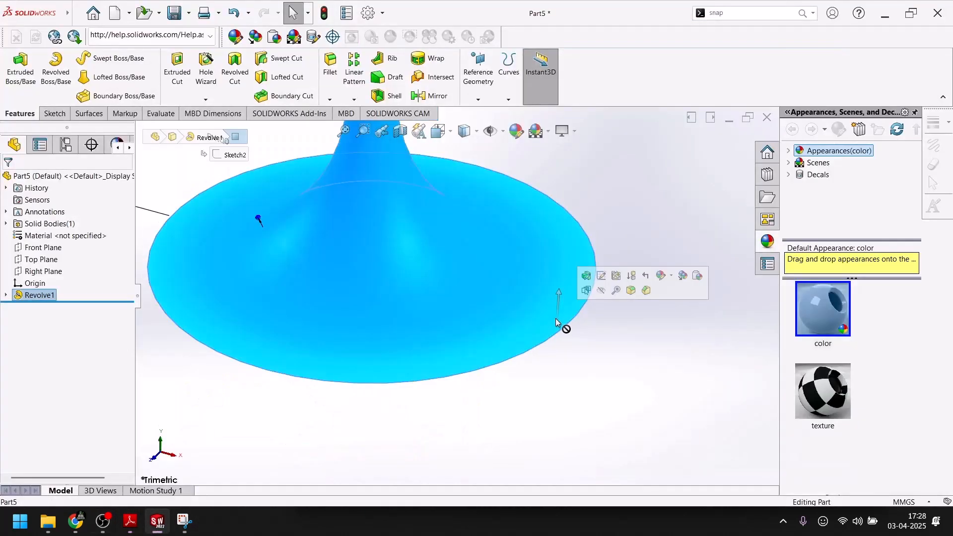
scroll(526, 409, up, 3)
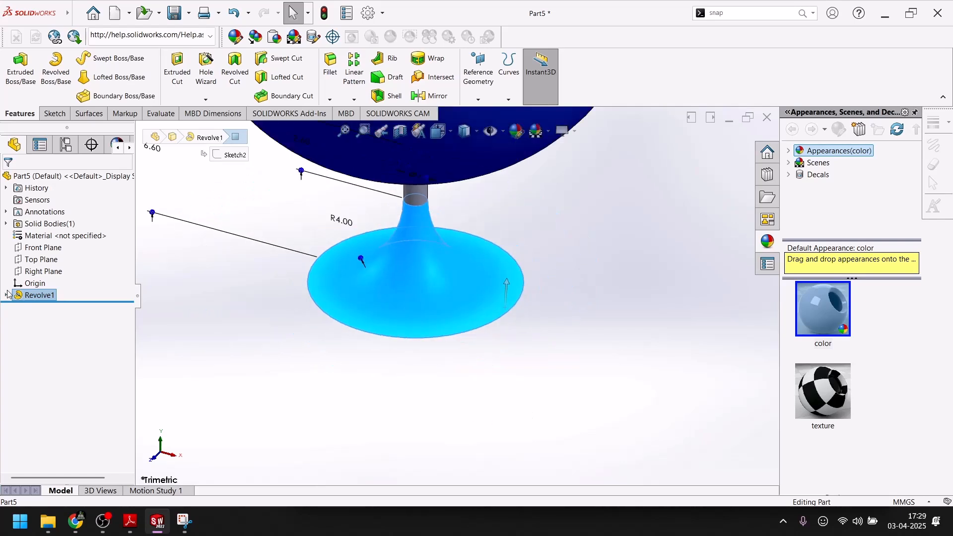
click(355, 347)
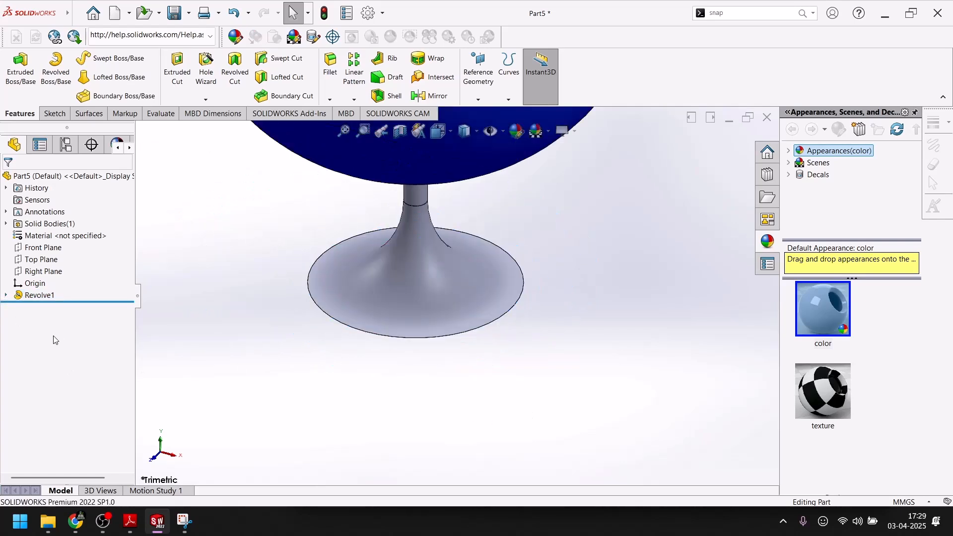
click(6, 295)
click(49, 307)
click(76, 276)
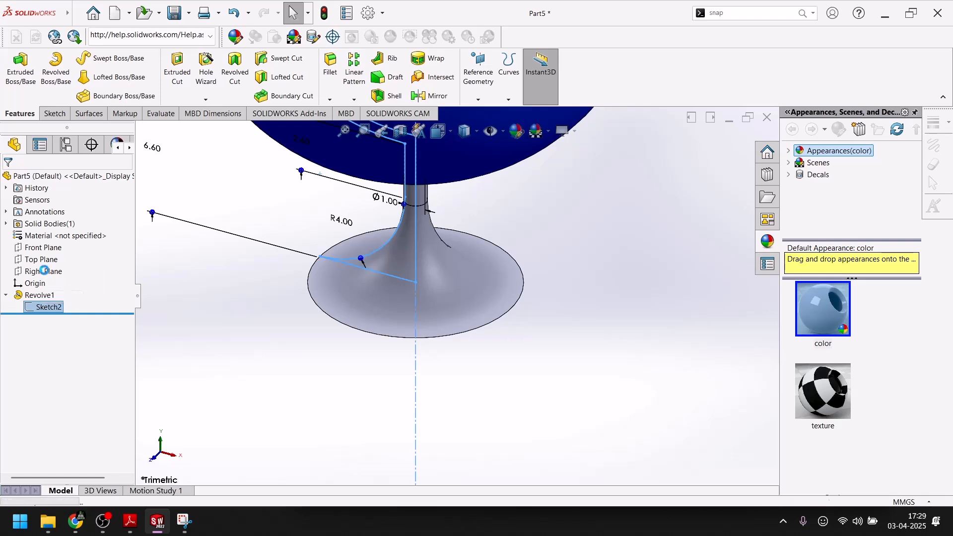
Examine the foot's R4 arc and its outer endpoint on the base line in the goblet profile sketch.
scroll(487, 279, down, 10)
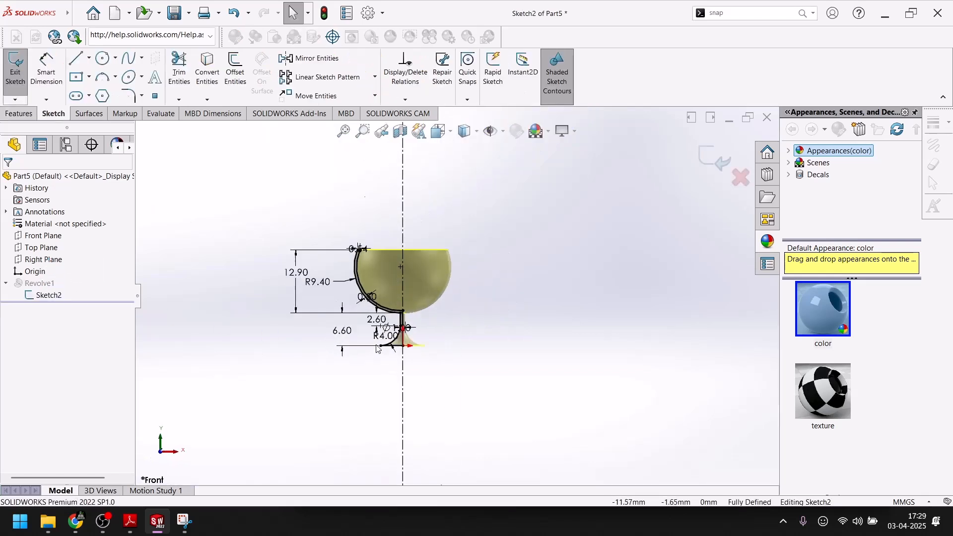
scroll(496, 313, down, 6)
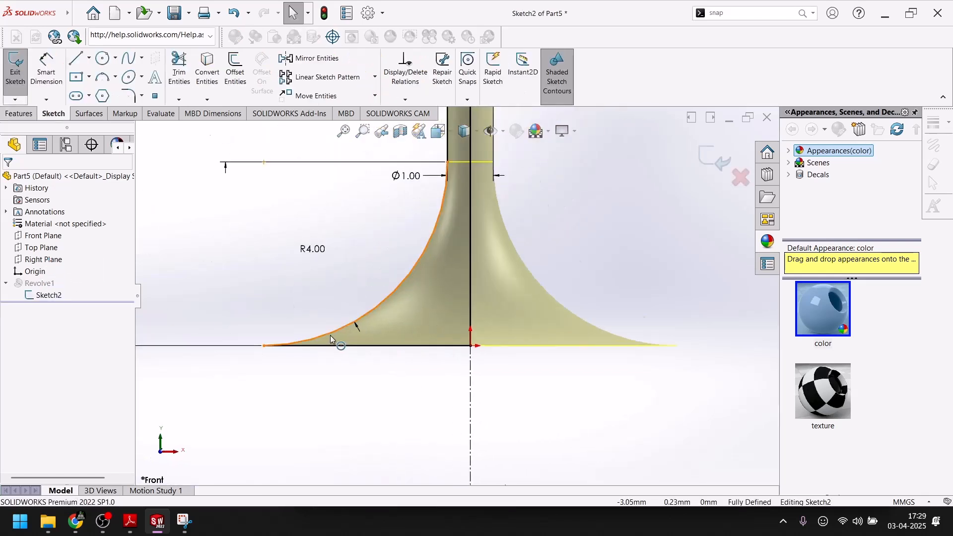
scroll(329, 335, down, 2)
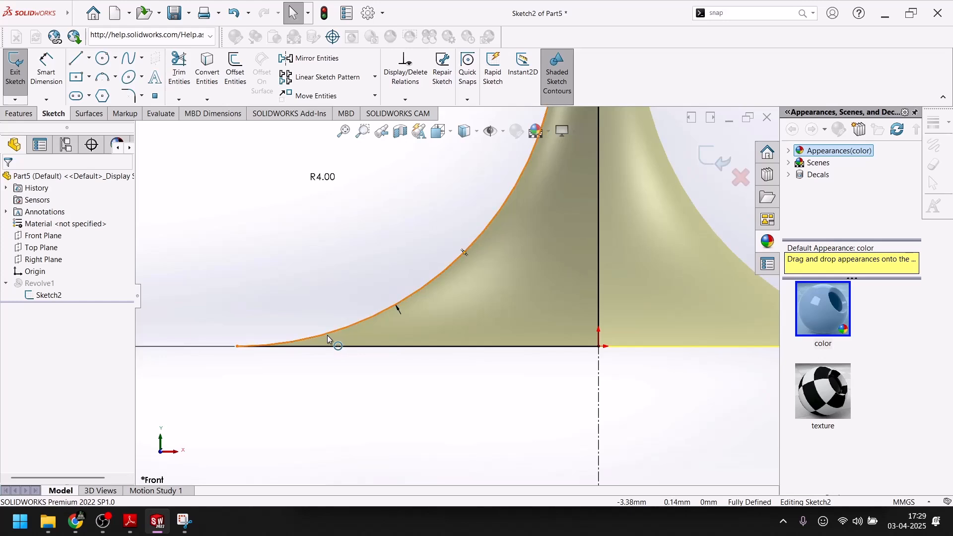
scroll(328, 335, up, 2)
scroll(327, 335, up, 1)
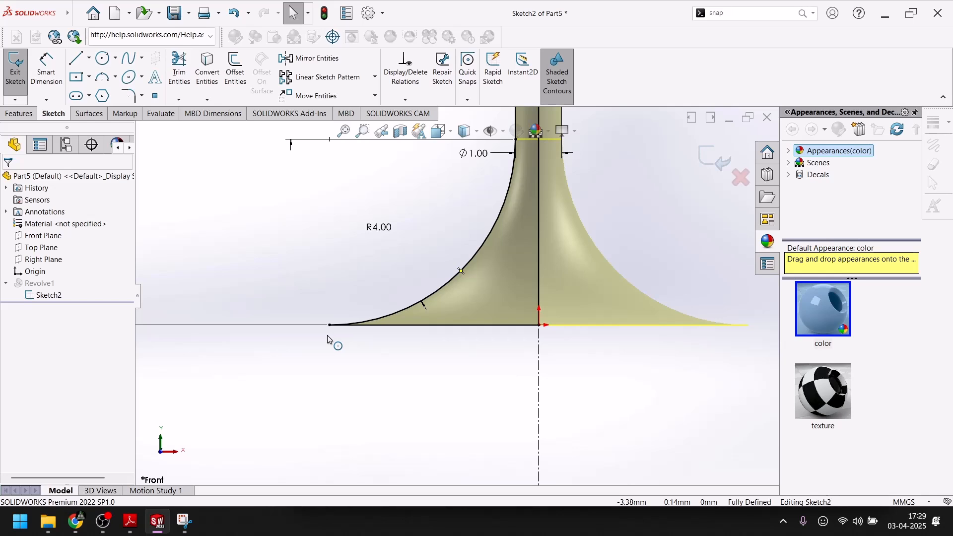
scroll(327, 335, down, 1)
scroll(329, 335, up, 2)
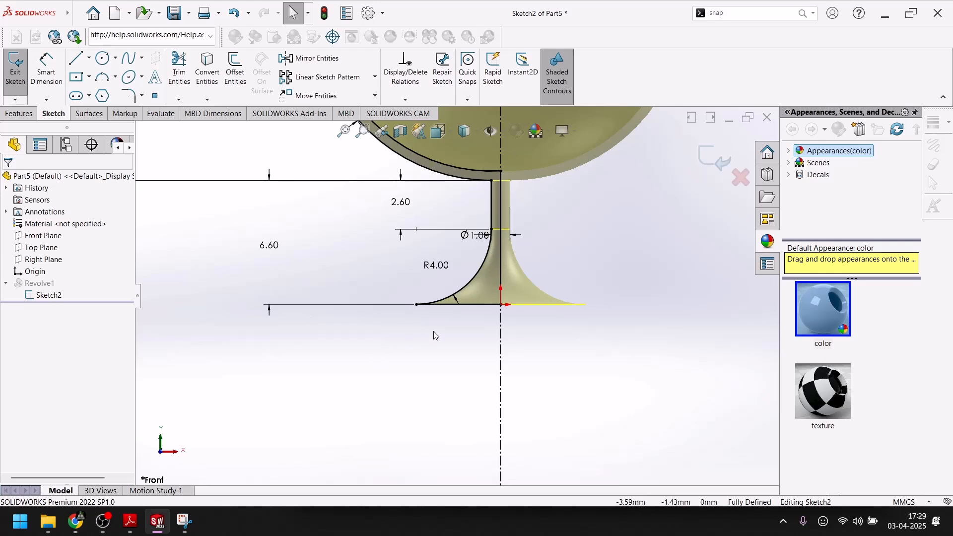
scroll(436, 304, down, 3)
scroll(385, 356, up, 2)
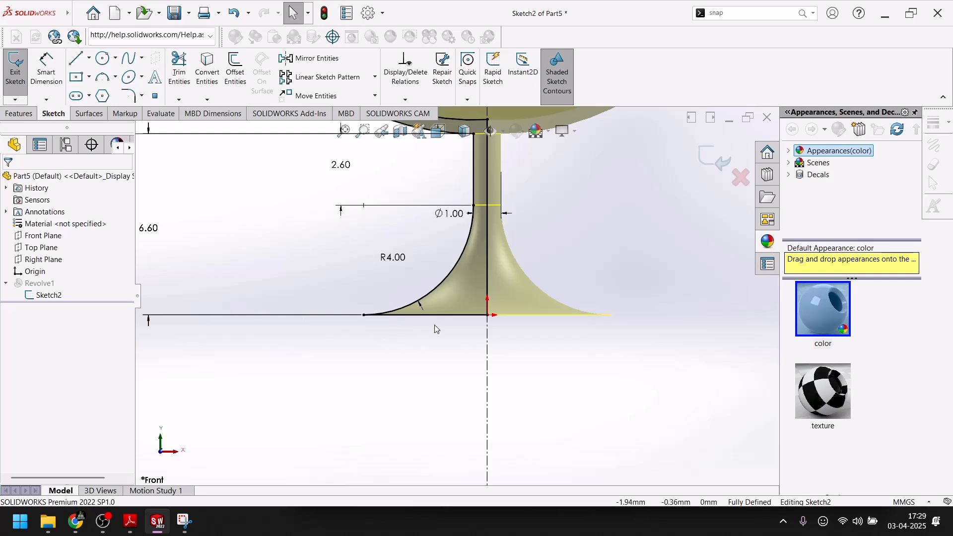
Check the foot arc's outer endpoint, close the goblet profile sketch, and show the model in isometric view.
click(364, 315)
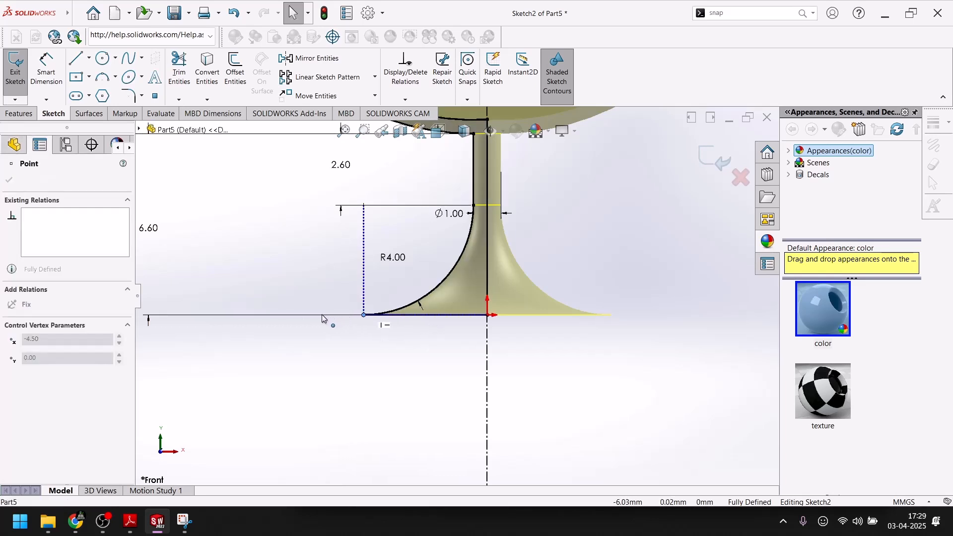
click(374, 384)
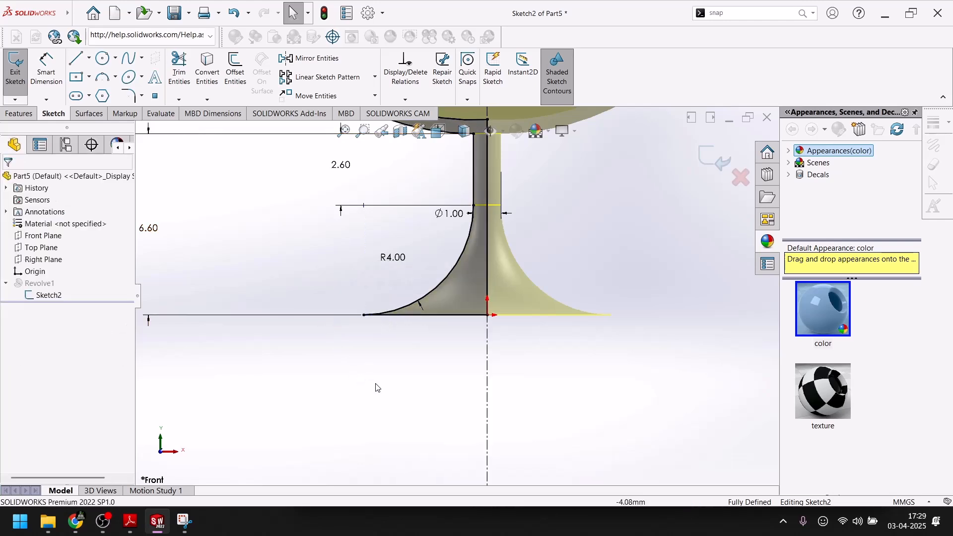
click(714, 158)
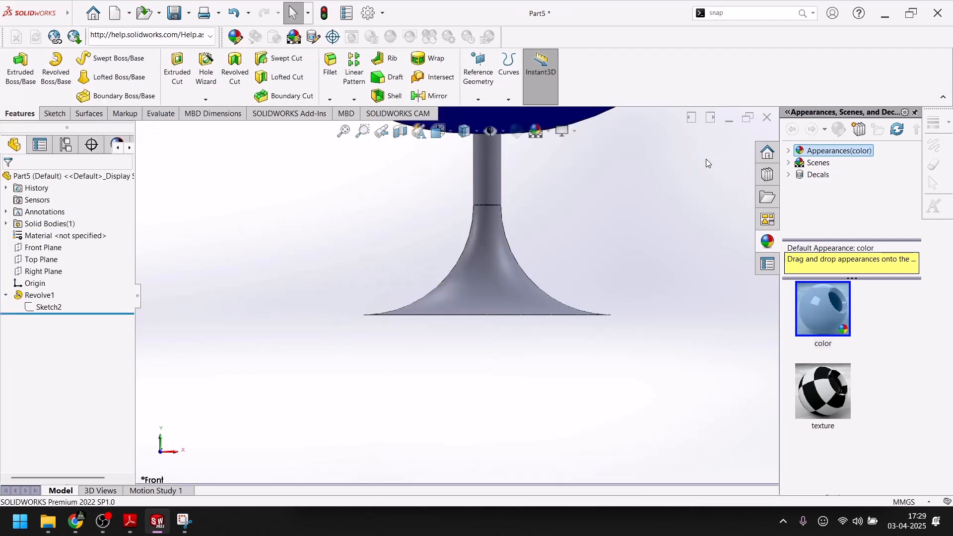
middle_drag(510, 285, 469, 296)
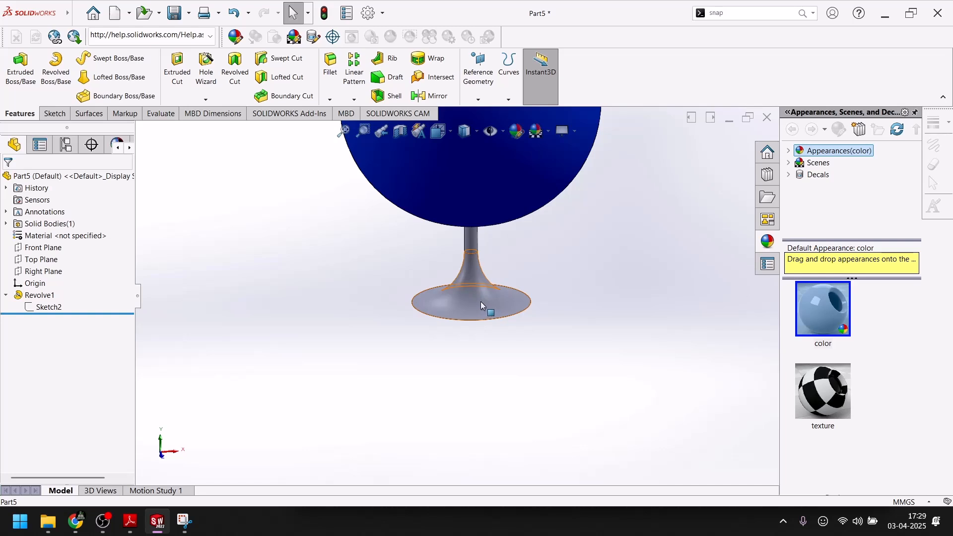
key(space)
click(627, 351)
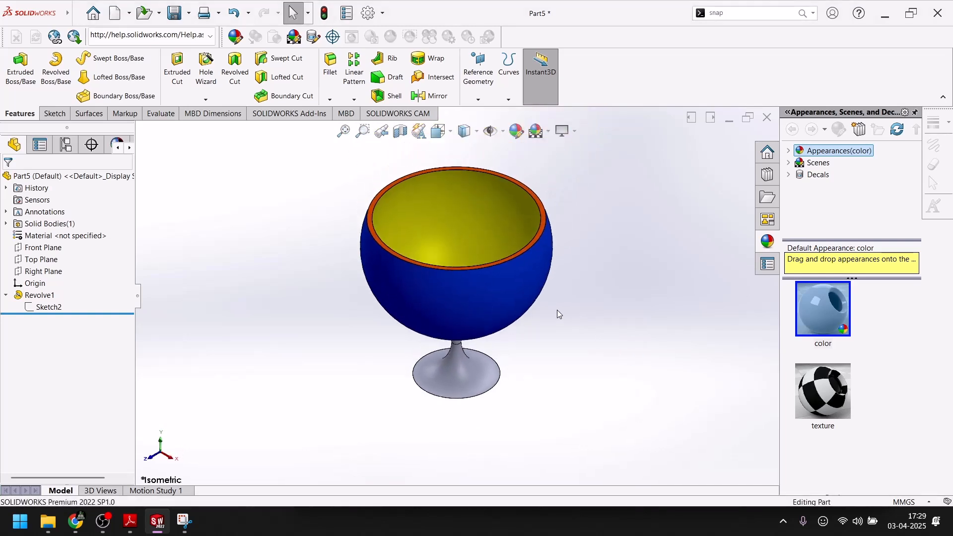
Select the goblet's curved foot face and check its color in the PDF rendering in Adobe Reader.
click(484, 360)
middle_drag(484, 360, 446, 325)
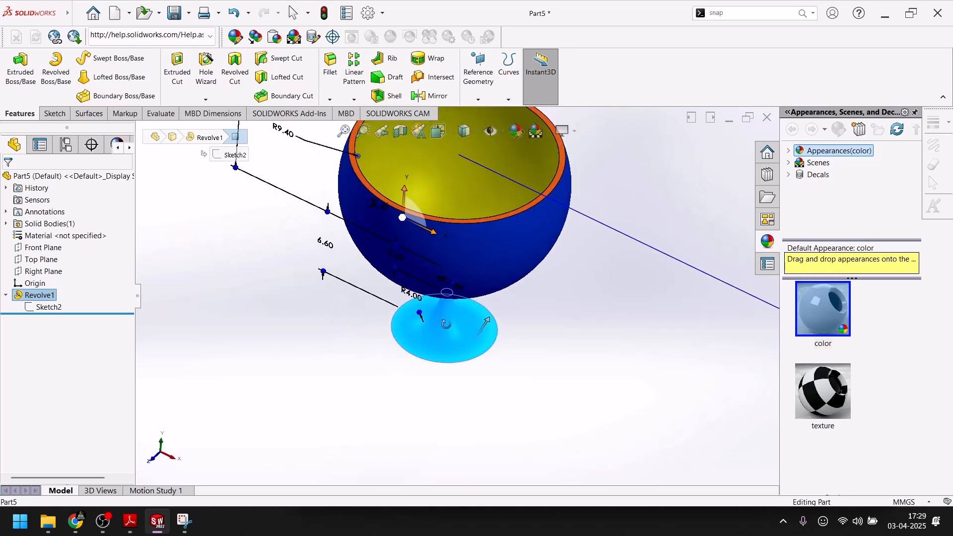
click(155, 524)
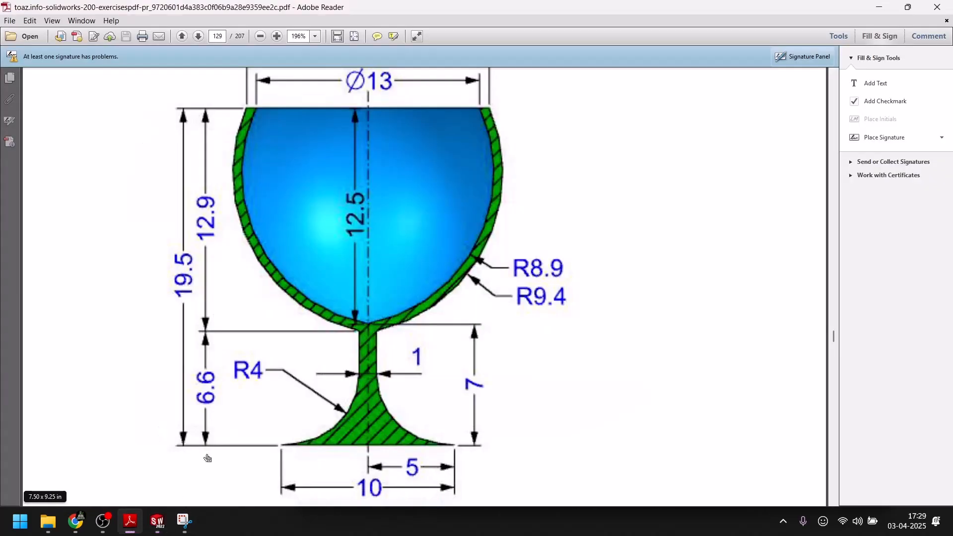
scroll(178, 495, up, 5)
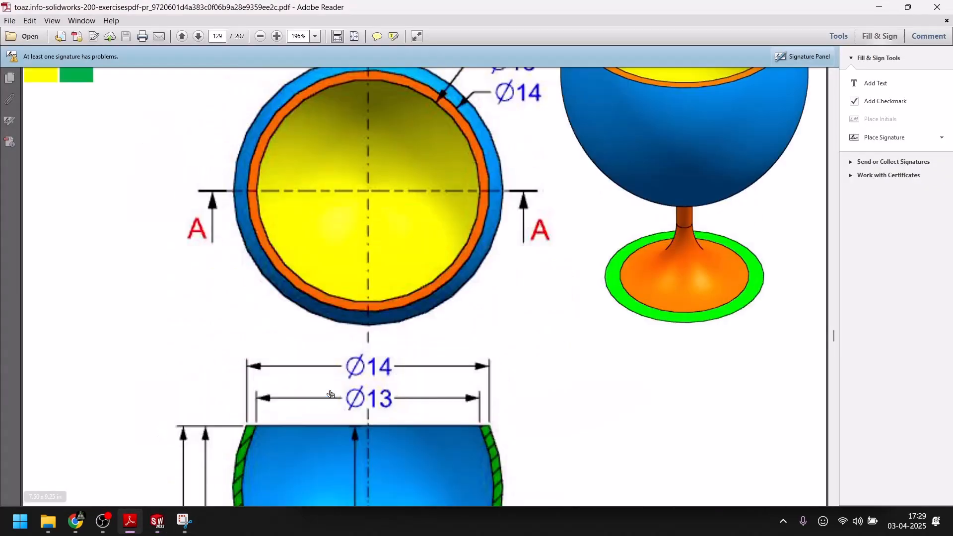
click(157, 521)
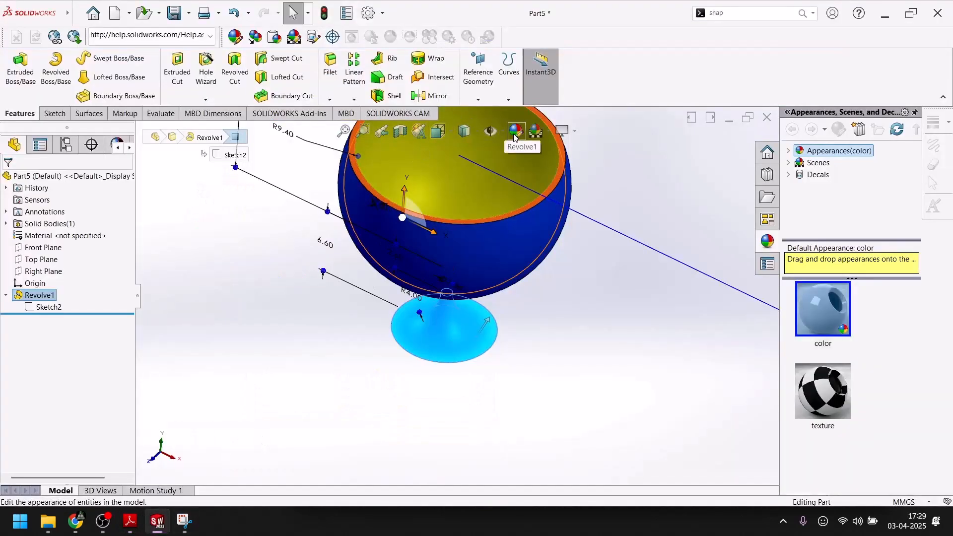
Apply an orange appearance with RGB 255, 116, 0 to the curved foot face of the goblet.
click(507, 141)
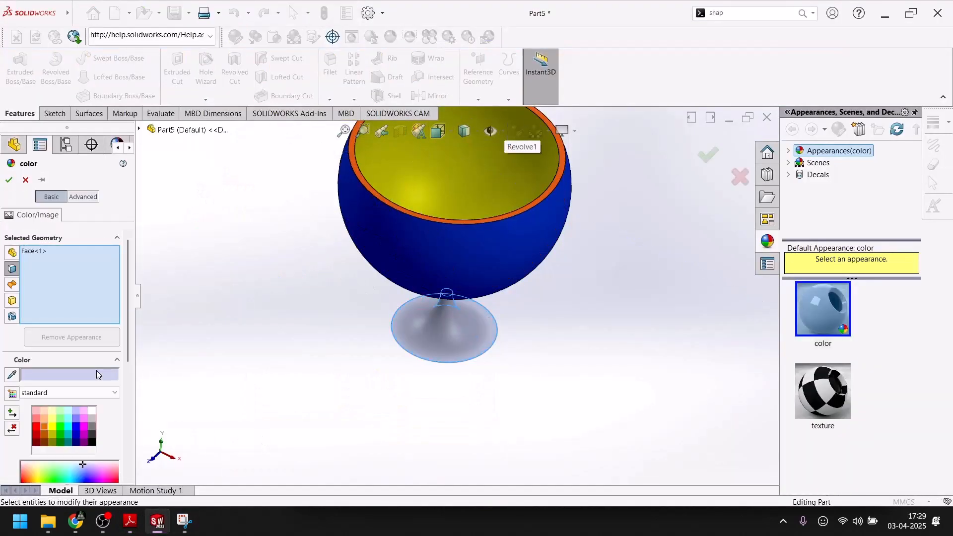
click(41, 427)
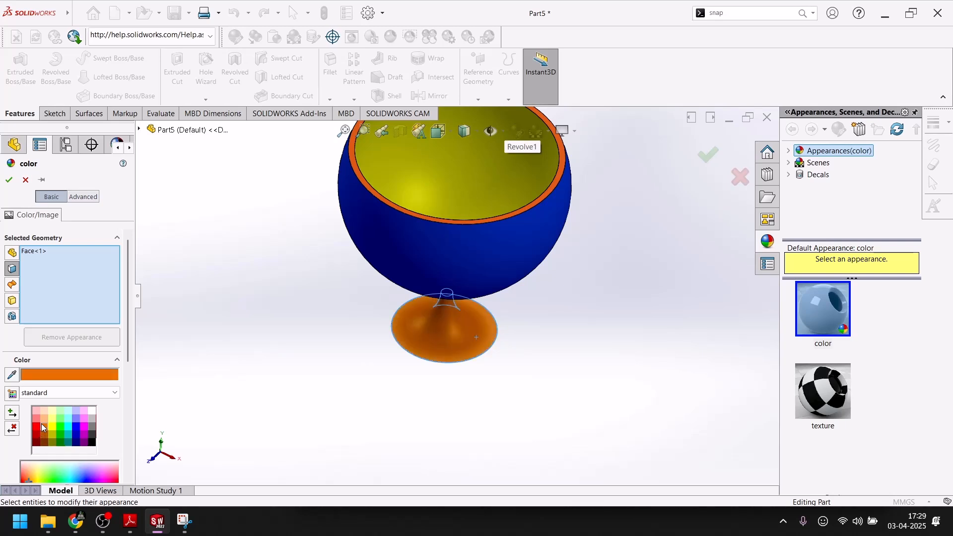
scroll(51, 375, down, 5)
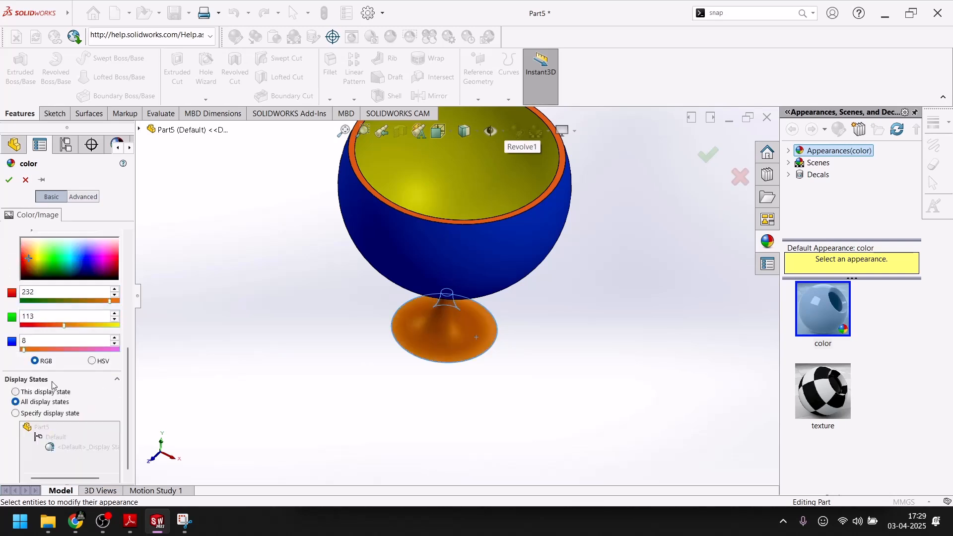
click(27, 262)
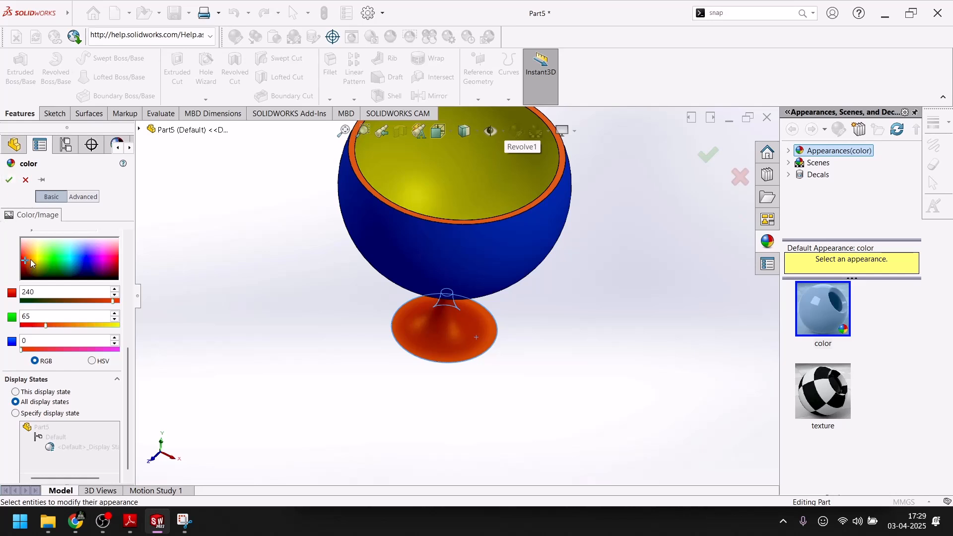
click(26, 260)
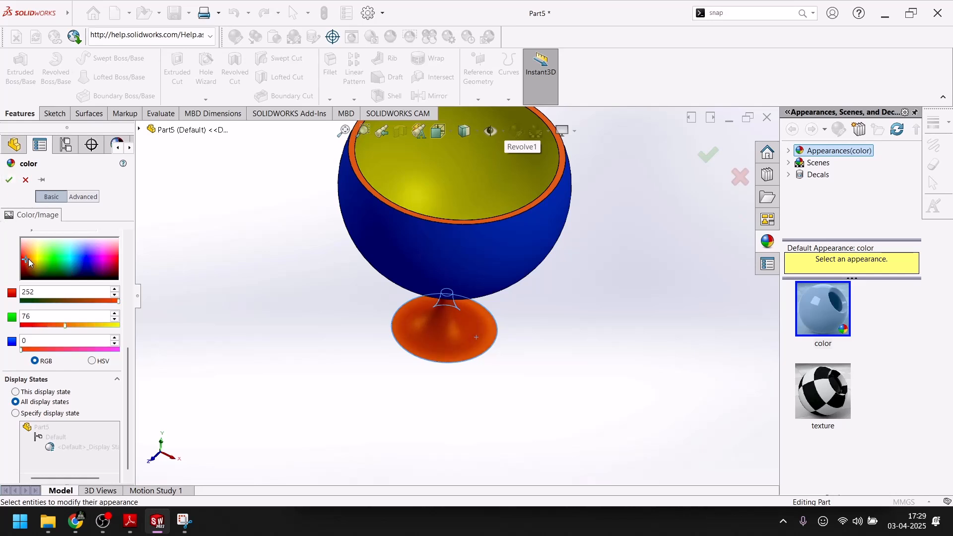
click(28, 259)
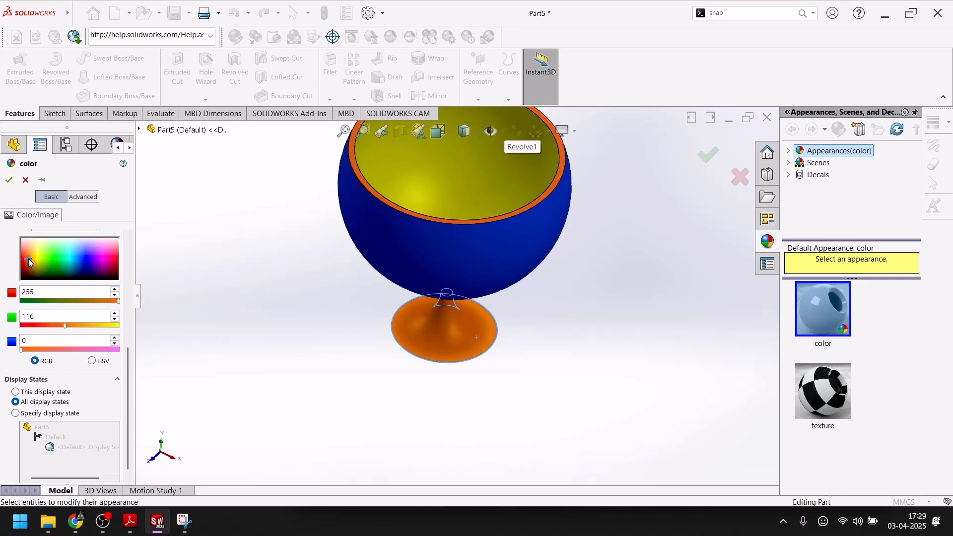
click(9, 179)
Apply a bright green appearance to the cylindrical stem face between the bowl and the foot.
scroll(313, 347, down, 6)
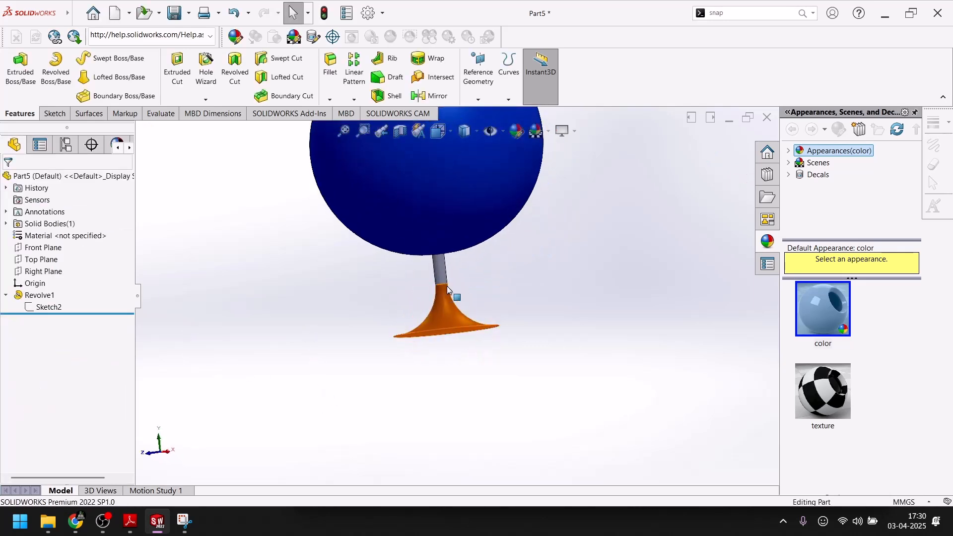
click(439, 260)
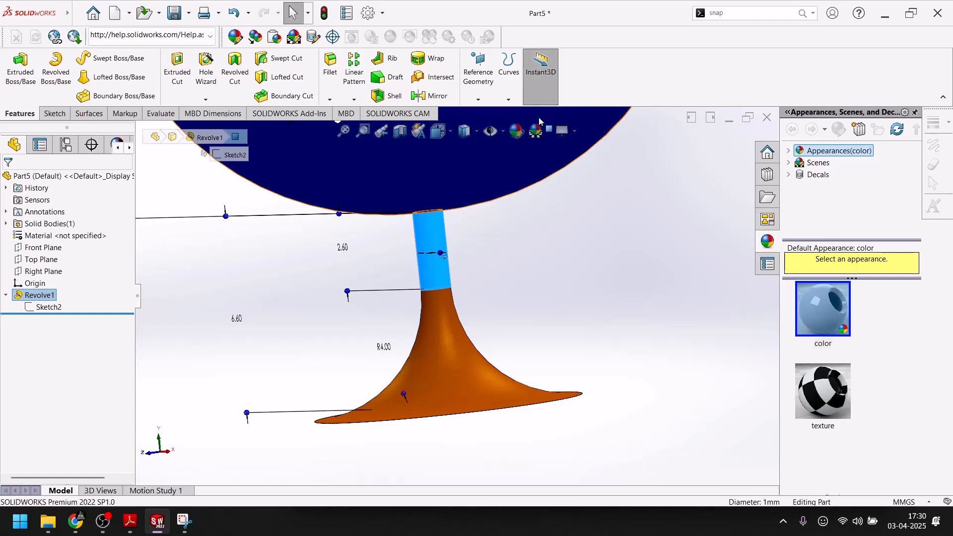
click(519, 133)
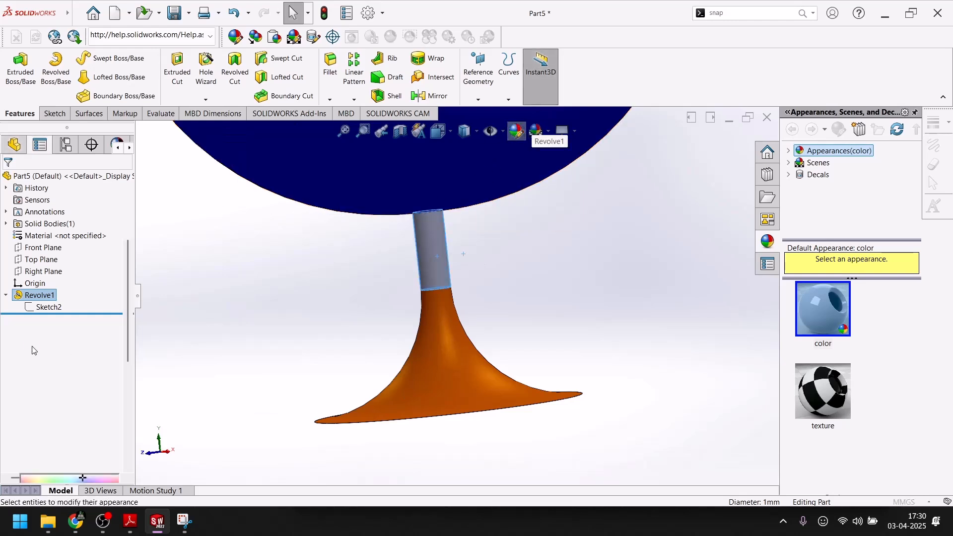
click(60, 431)
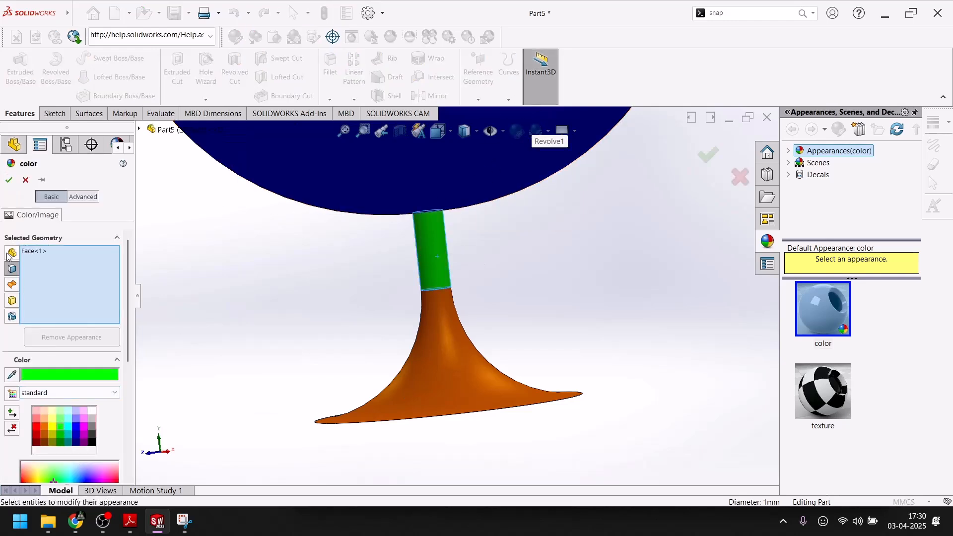
click(8, 180)
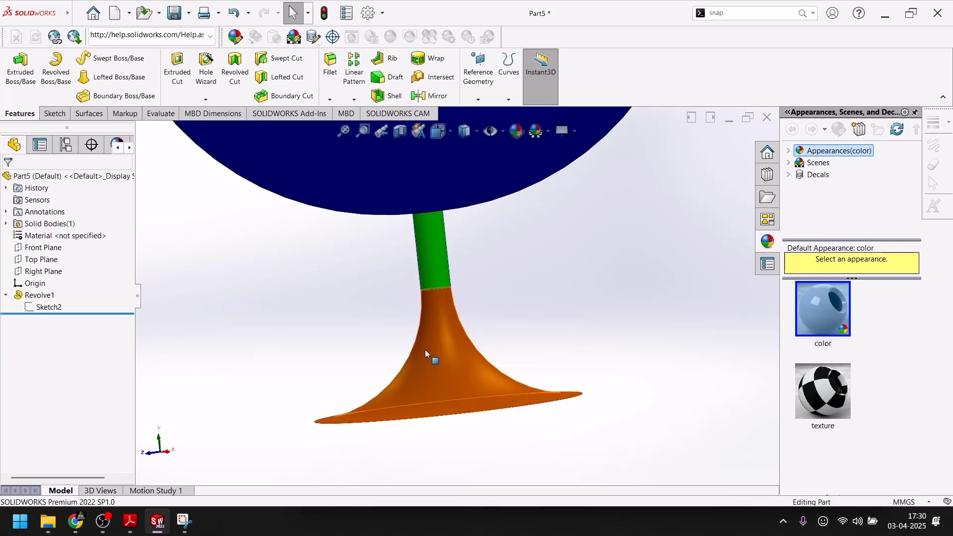
Turn the colored goblet back to the isometric view and choose a background scene for it.
key(space)
click(601, 408)
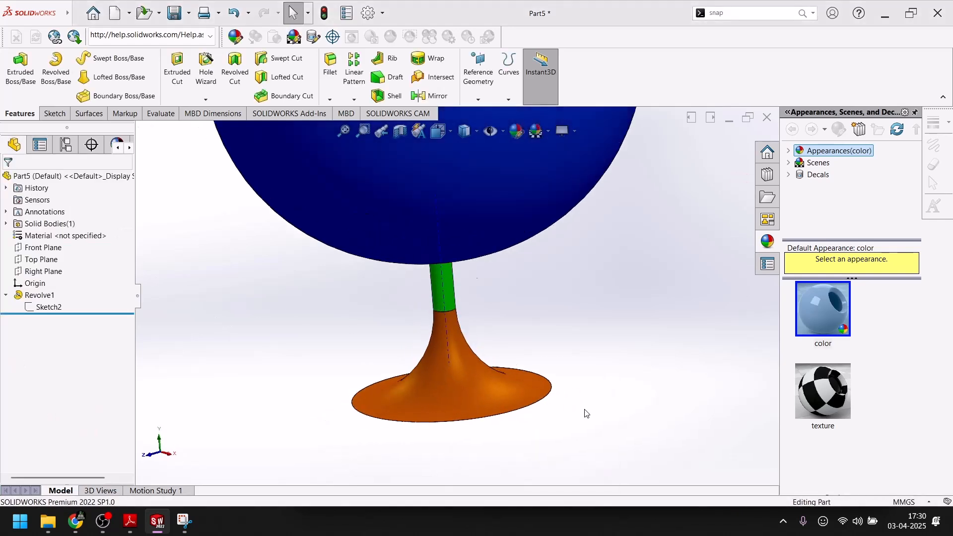
click(549, 132)
click(557, 158)
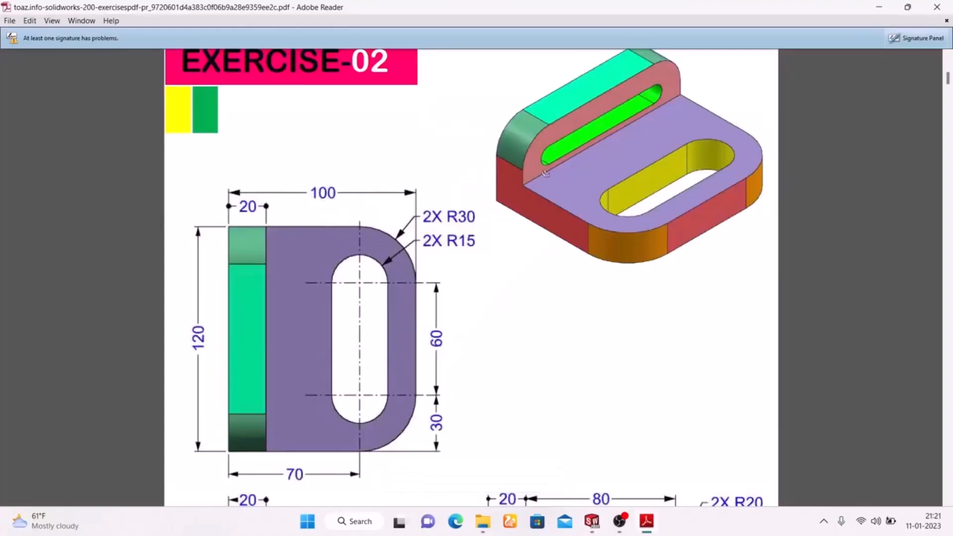
Examine the Exercise-02 drawing's plan view dimensions in the PDF, then switch back to the SOLIDWORKS part sketch.
scroll(504, 178, up, 2)
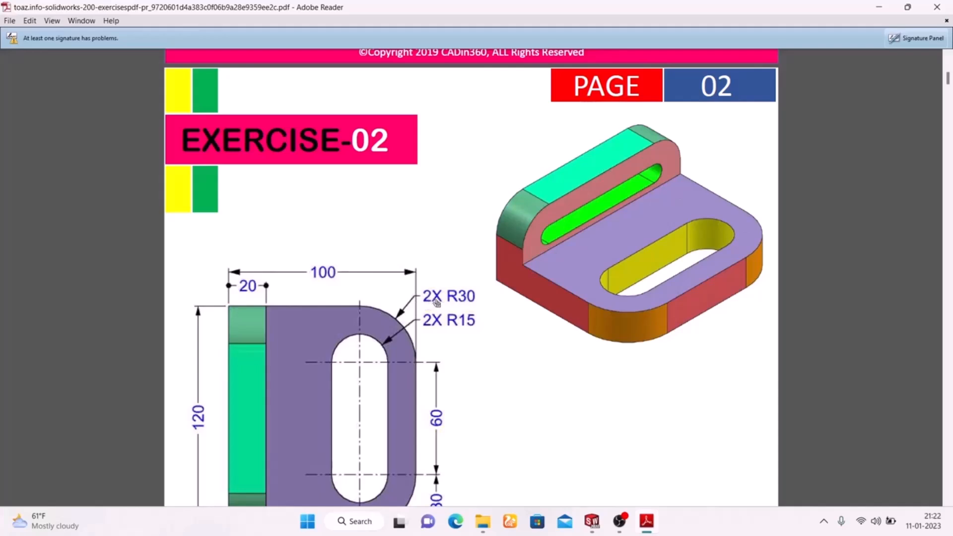
scroll(436, 303, down, 3)
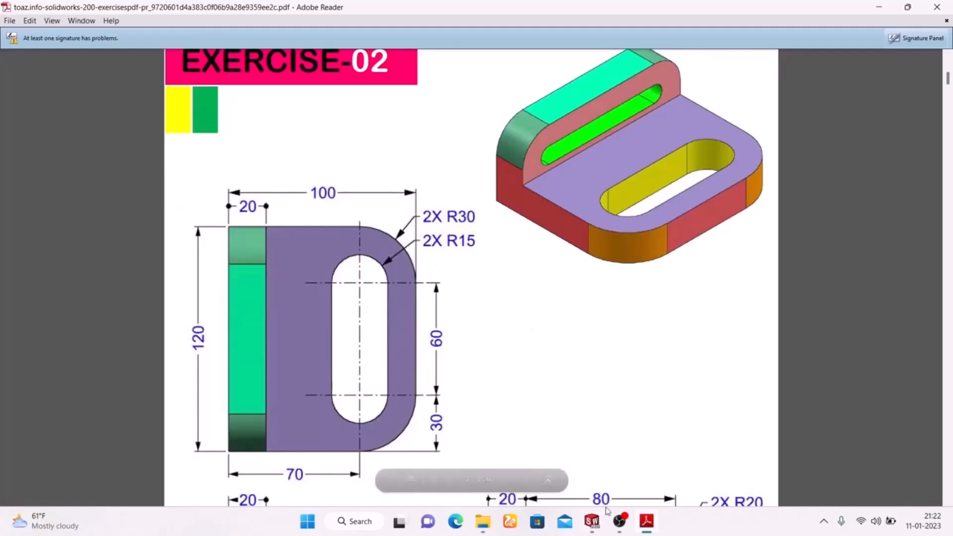
click(593, 519)
click(562, 418)
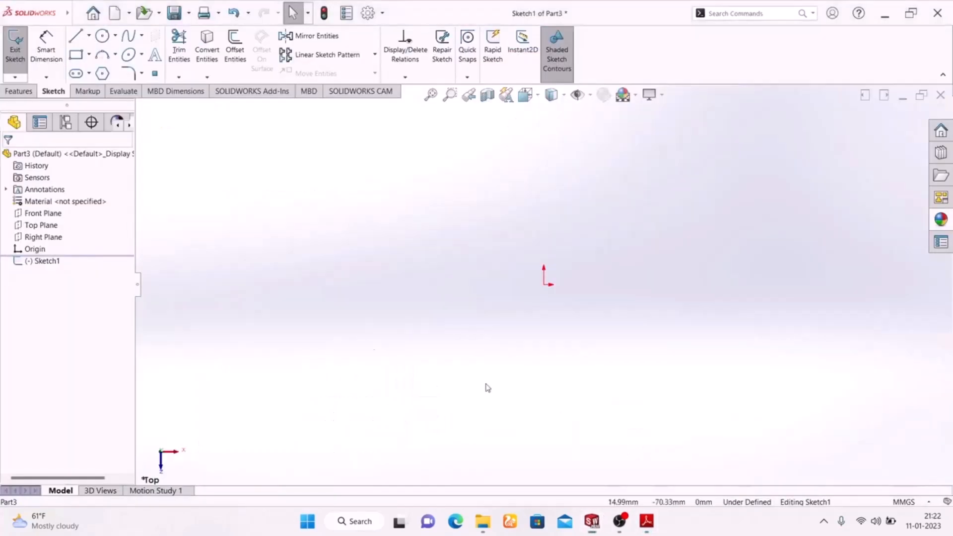
Sketch a center rectangle on the Top Plane with its center at the origin.
click(90, 55)
click(102, 83)
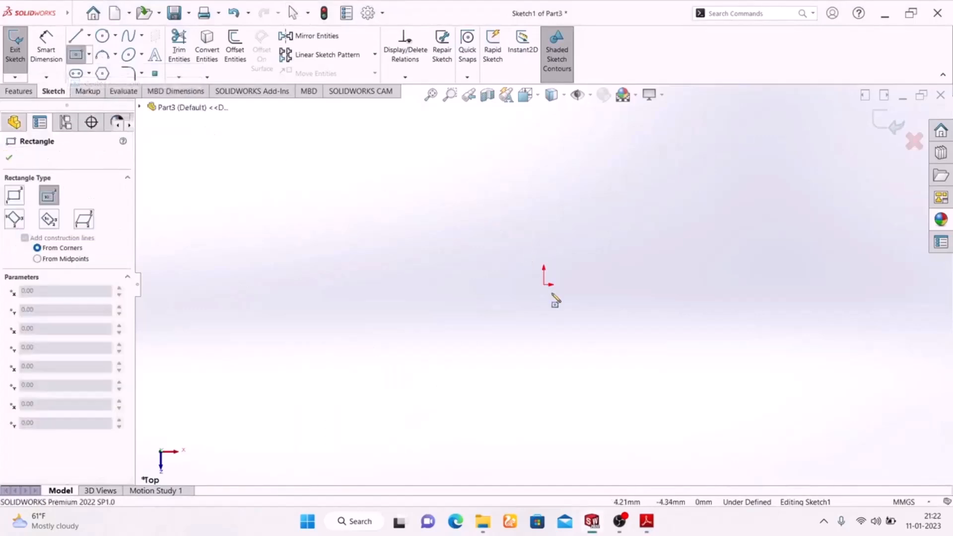
click(546, 286)
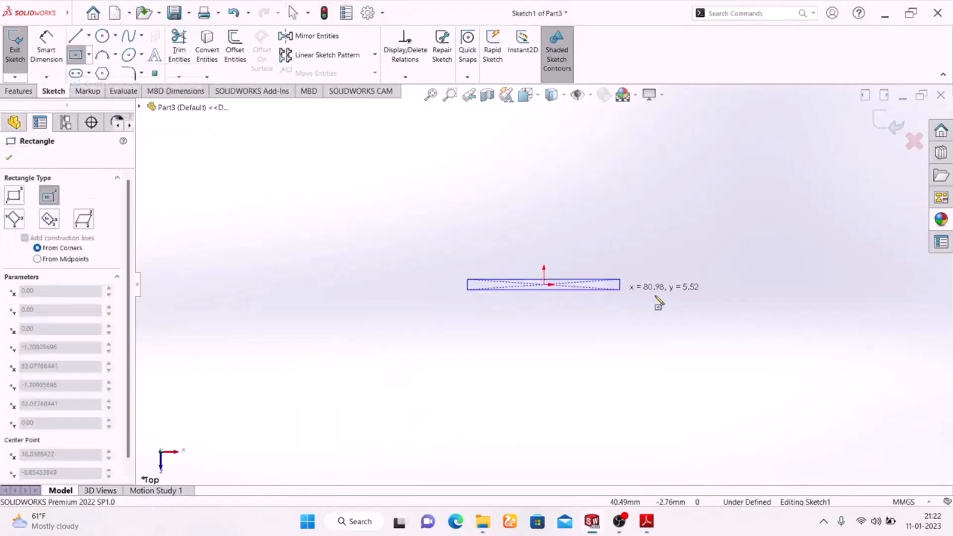
click(680, 370)
Dimension the rectangle with a horizontal width of 120 mm and a vertical height of 100 mm.
click(37, 68)
click(565, 375)
click(560, 423)
text(120)
key(Return)
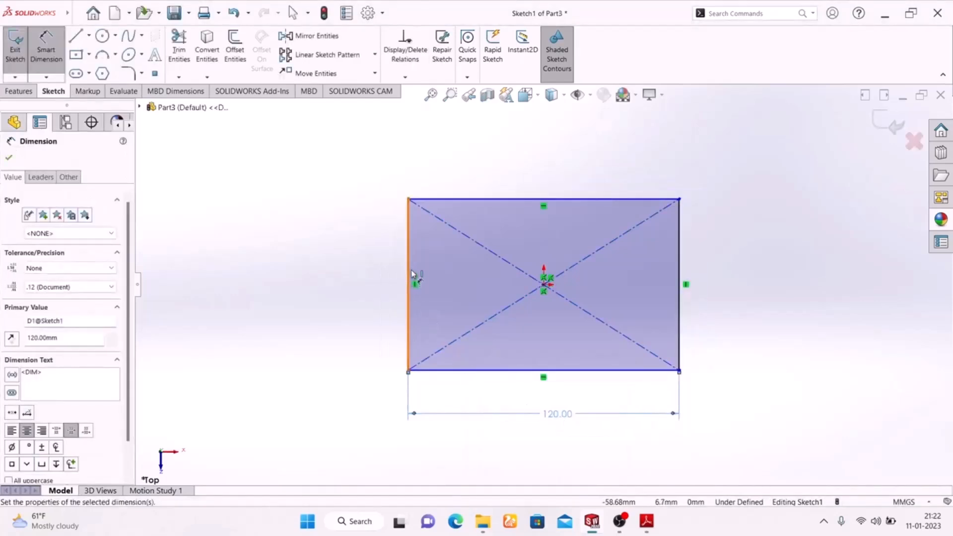
click(412, 274)
click(368, 286)
text(100)
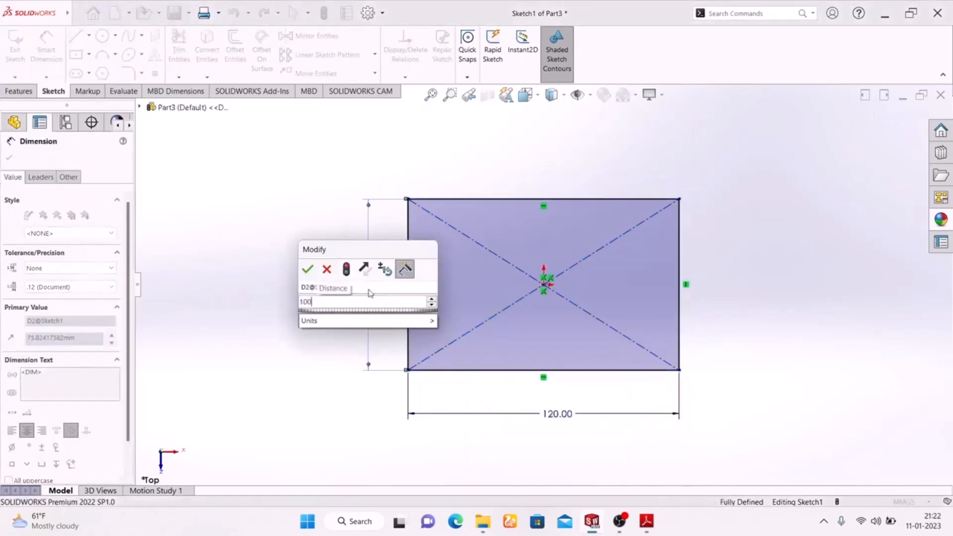
key(Return)
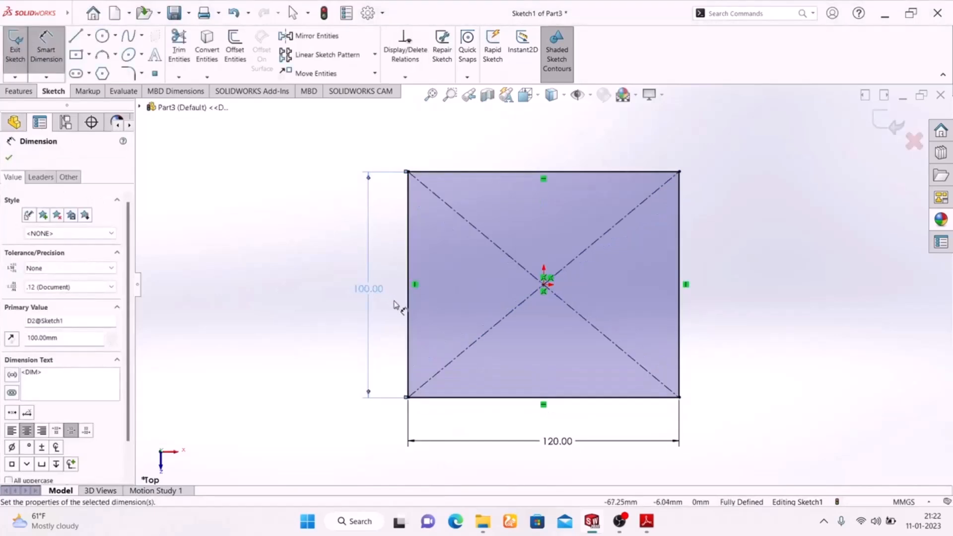
Check the corner radii in the Exercise-02 PDF, then fillet the rectangle's two upper corners in the SOLIDWORKS sketch with a 30 mm radius.
click(646, 521)
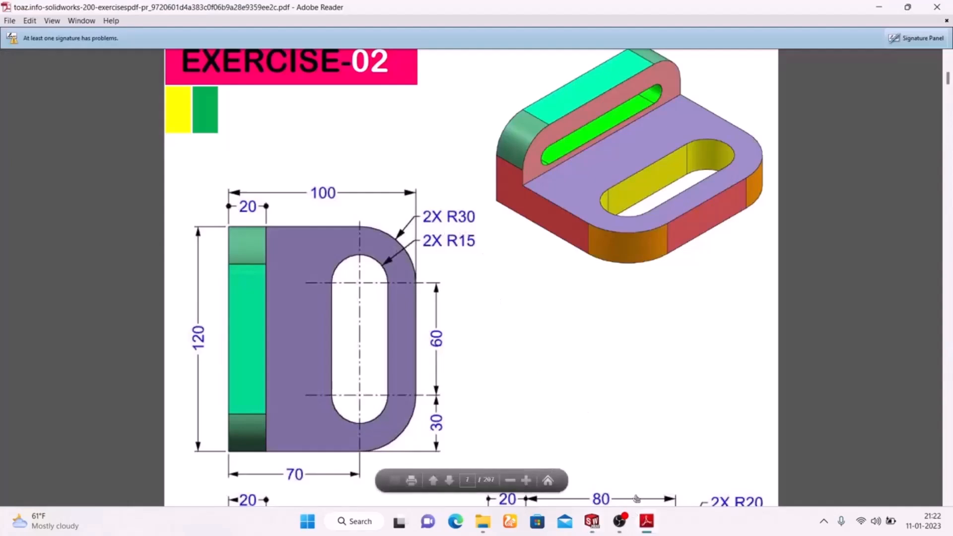
click(653, 525)
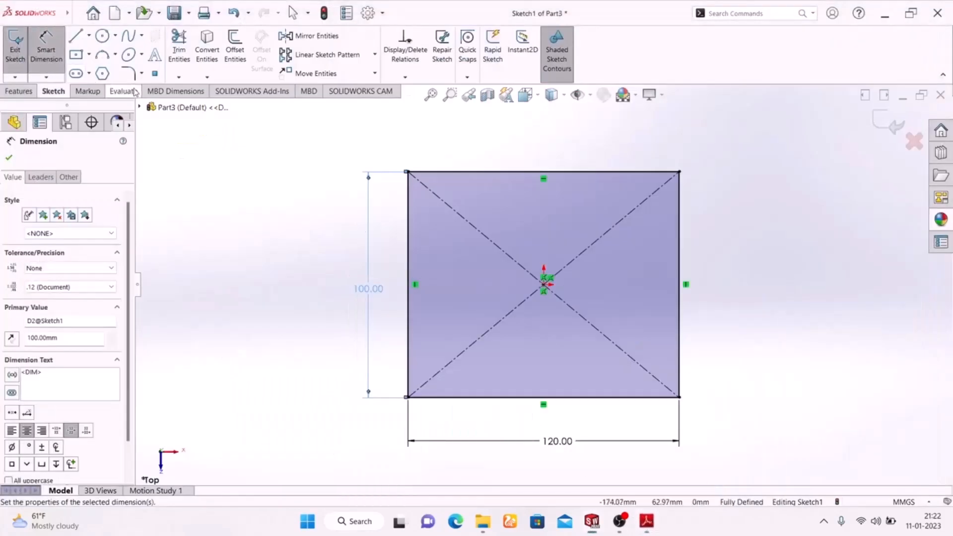
click(130, 74)
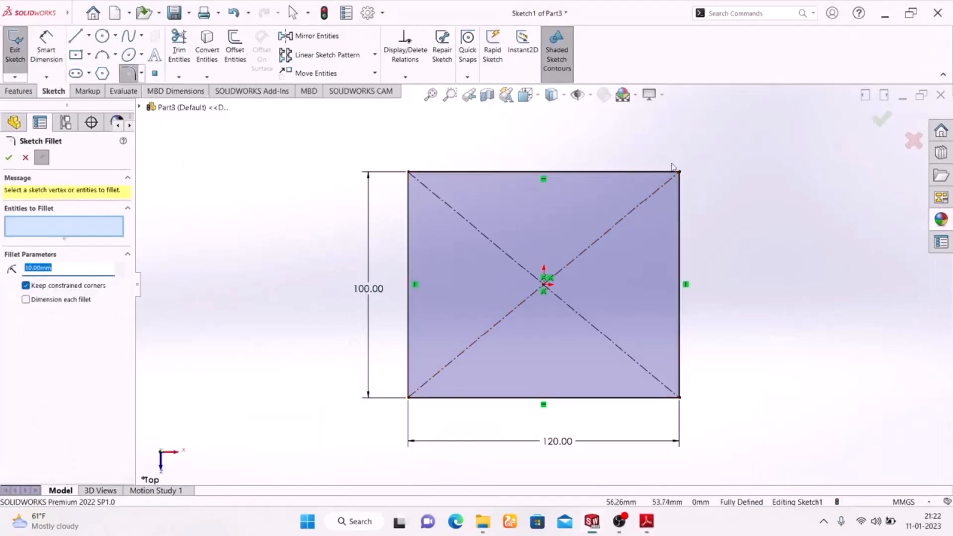
click(681, 179)
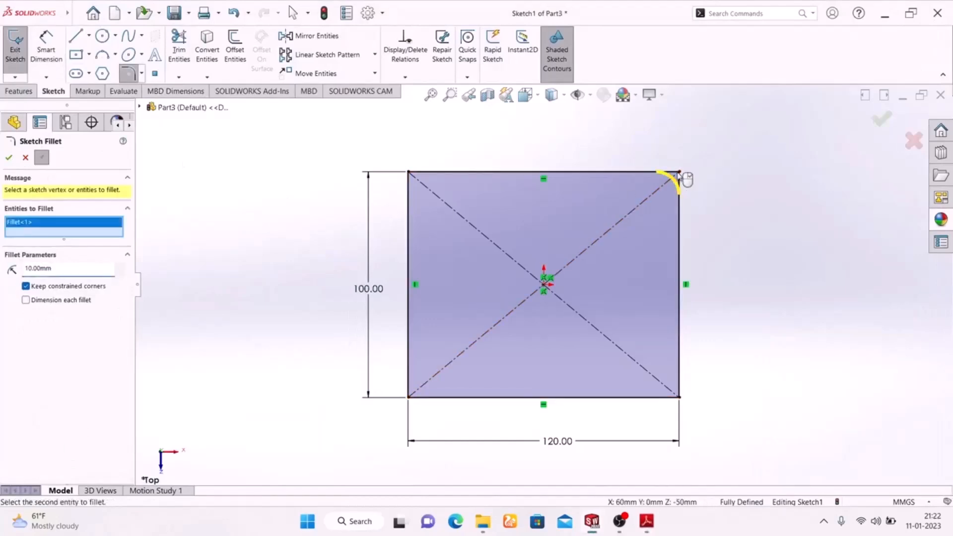
click(408, 172)
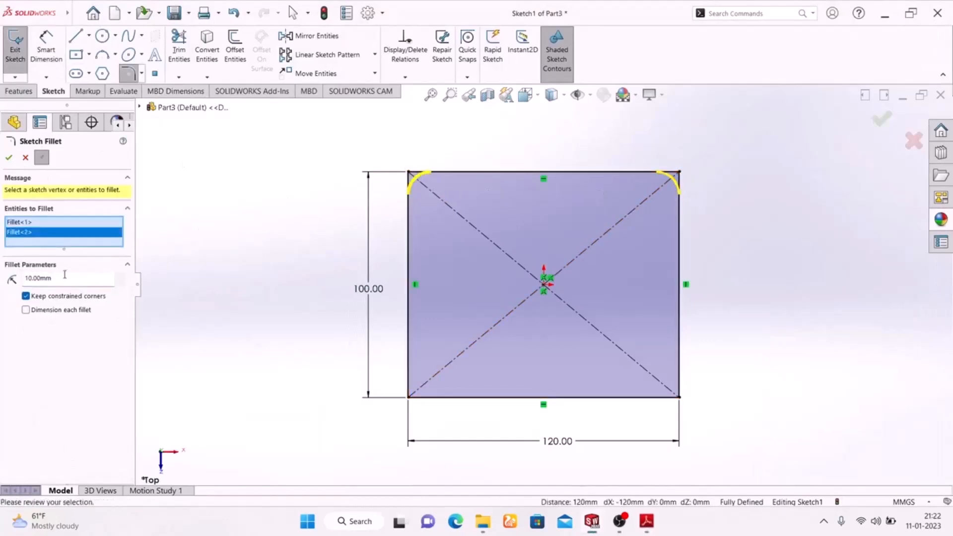
text(30)
key(Return)
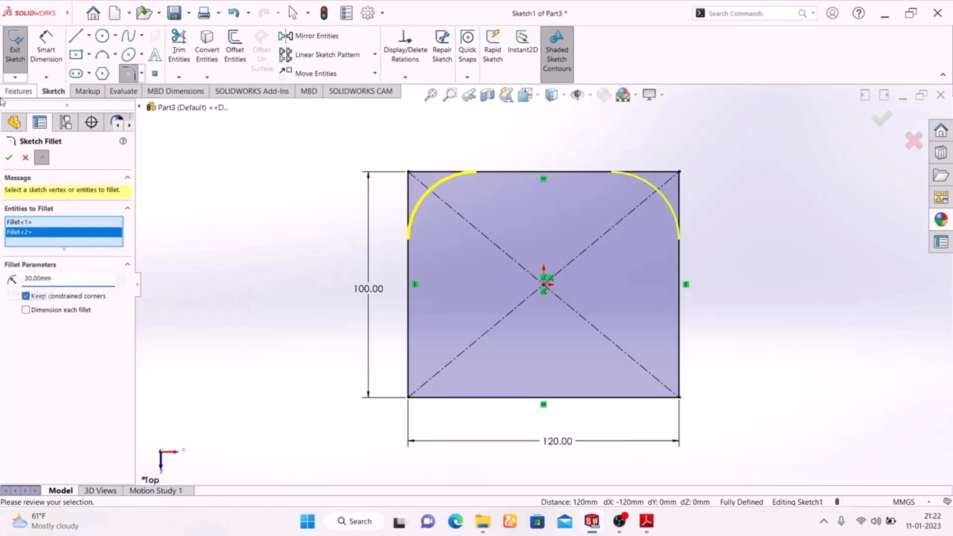
click(8, 158)
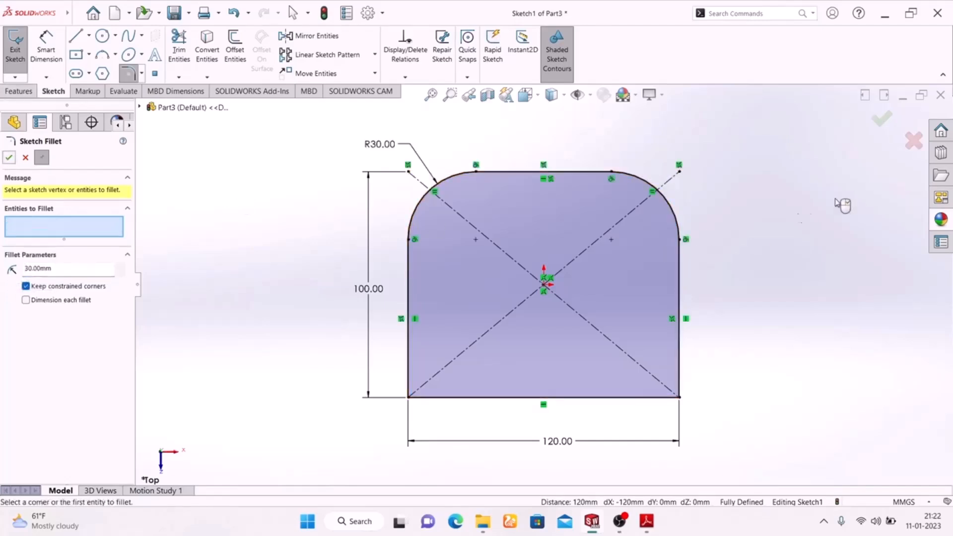
click(883, 124)
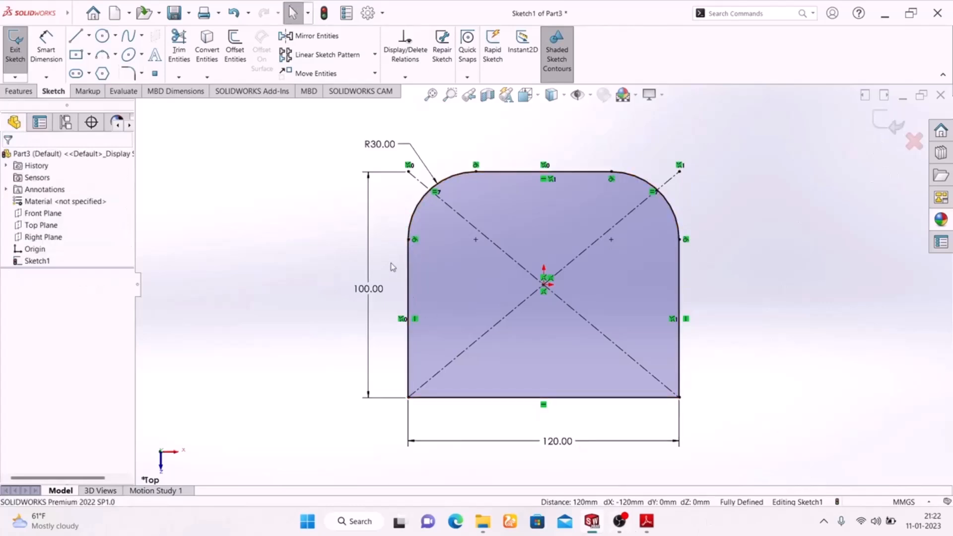
Sketch a horizontal straight slot across the upper half of the plate, about 78 mm between arc centers and 66 mm wide.
click(76, 74)
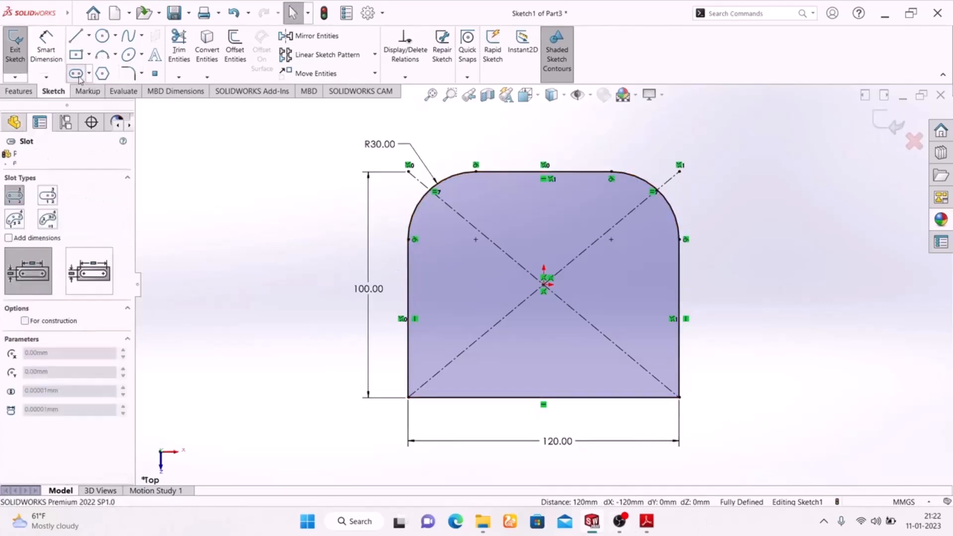
click(465, 239)
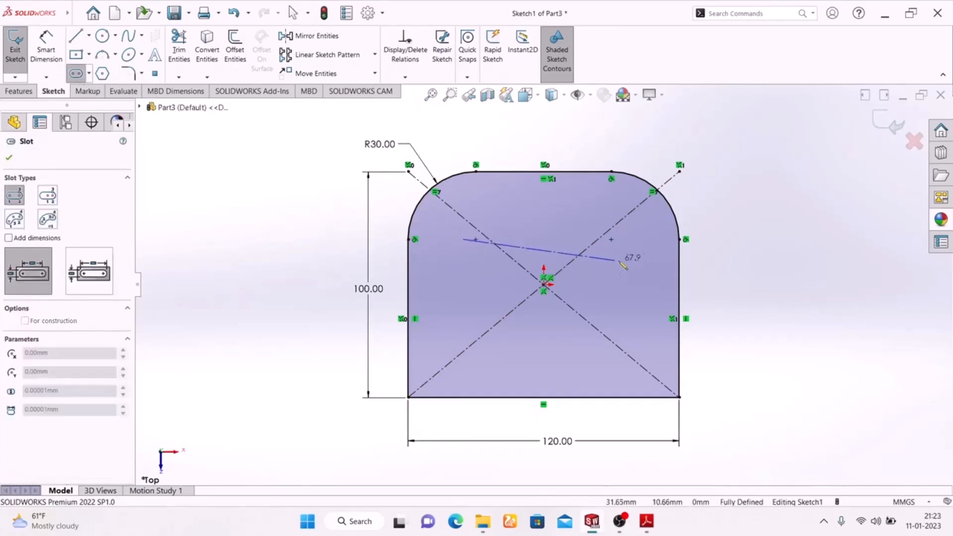
click(639, 240)
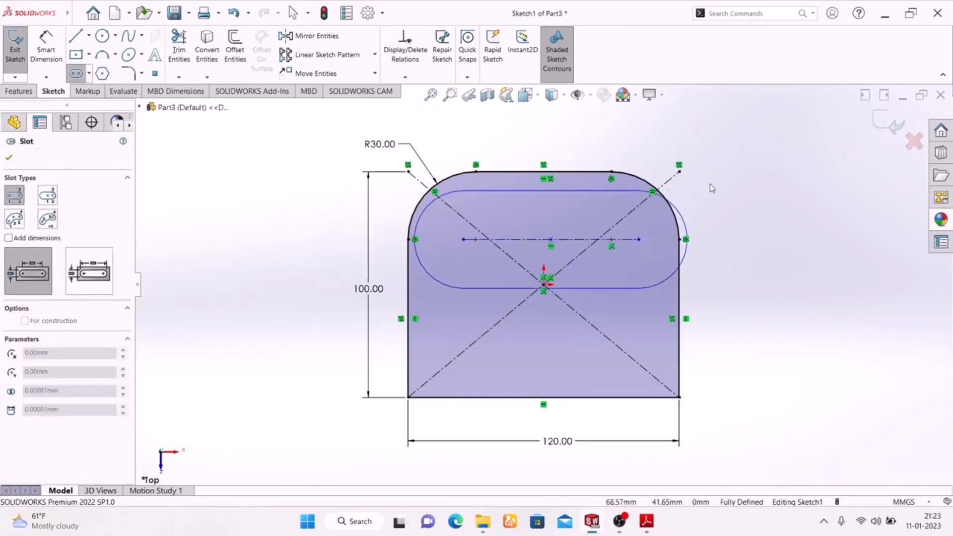
right_click(745, 166)
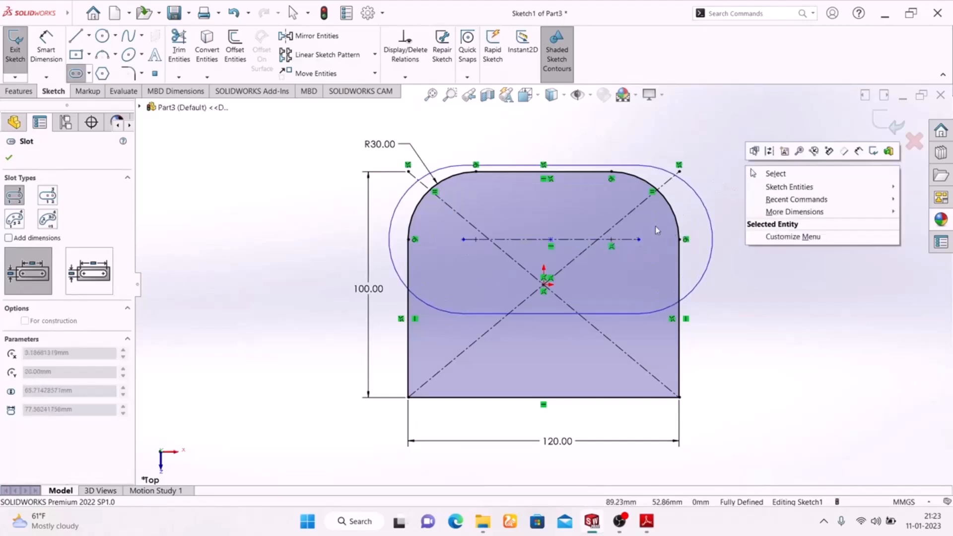
click(606, 212)
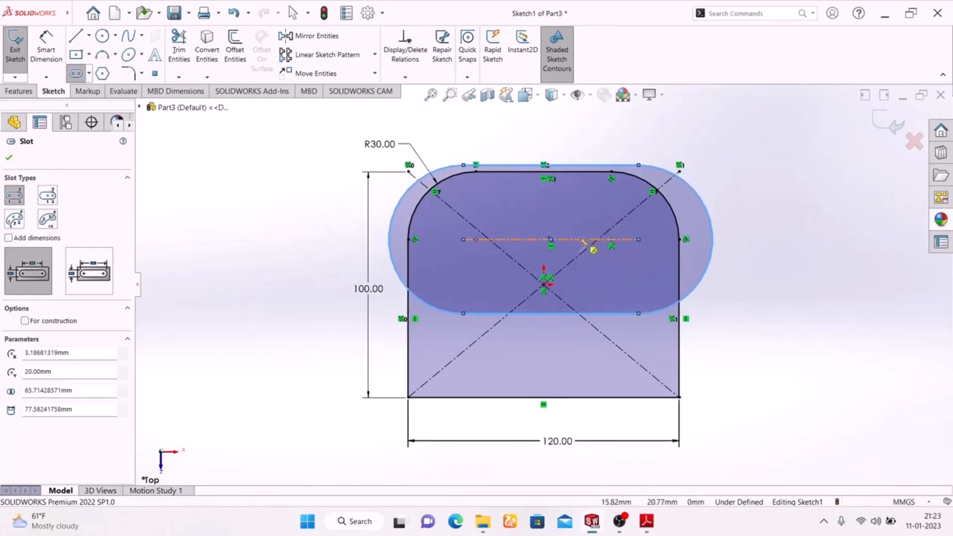
click(640, 165)
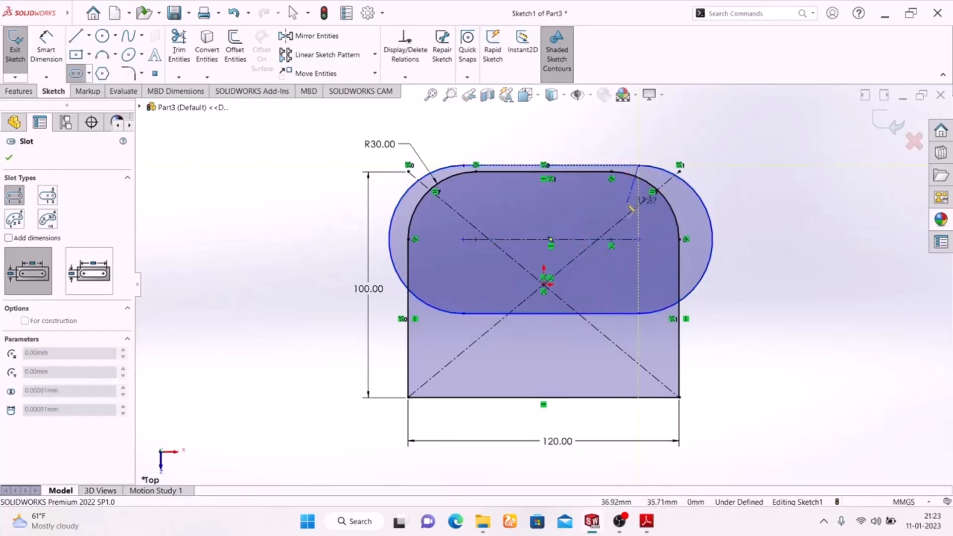
click(647, 181)
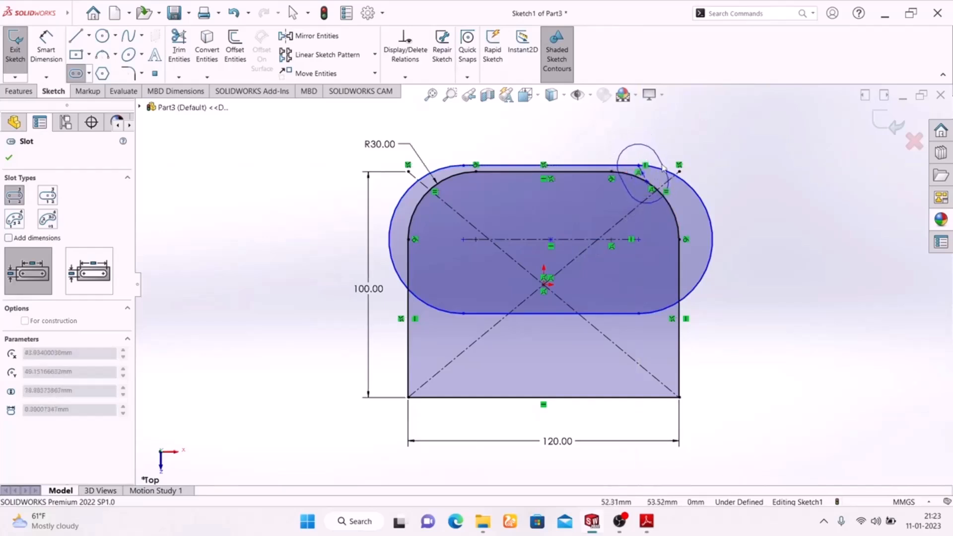
click(663, 168)
key(Escape)
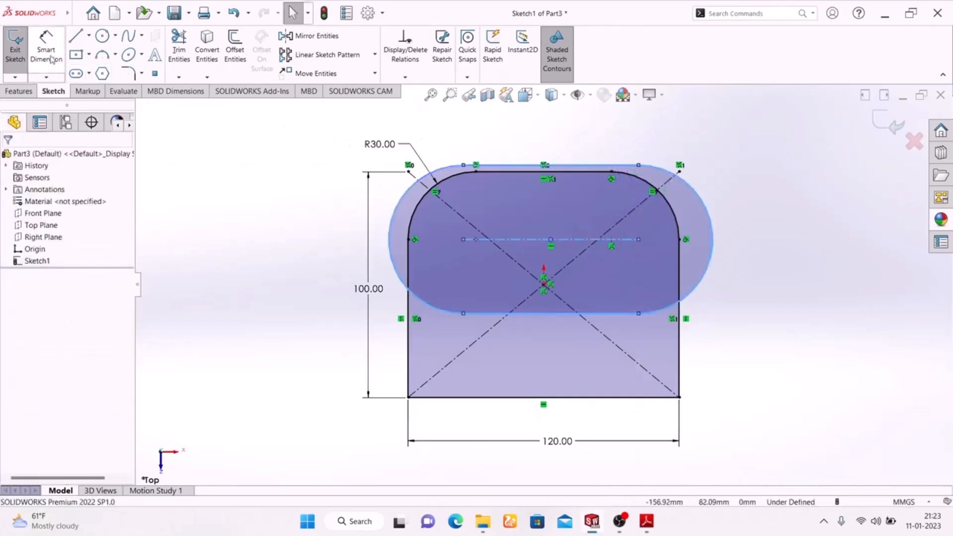
Narrow the slot to about 31 mm wide, check the Exercise-02 PDF, and dimension the slot's end arc with a 15 mm radius.
drag(641, 168, 632, 206)
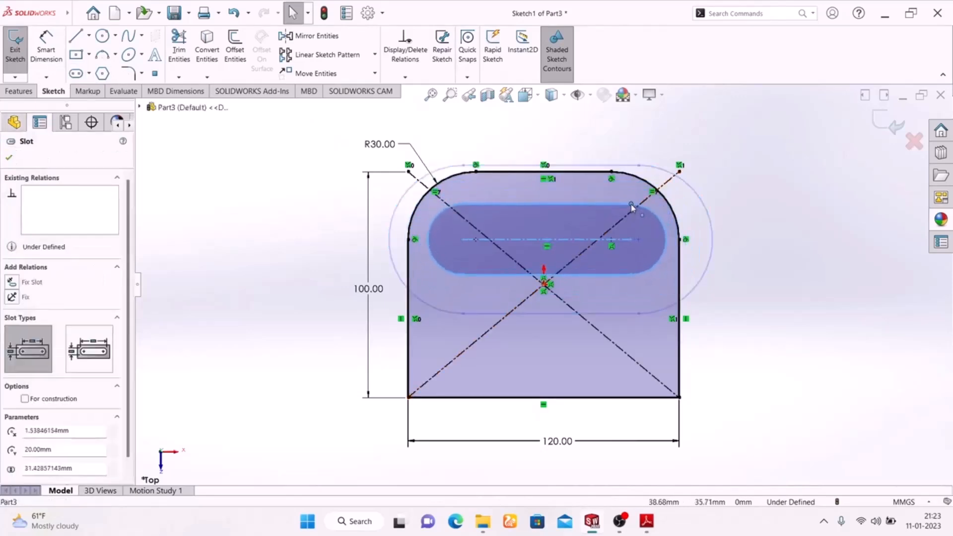
click(791, 224)
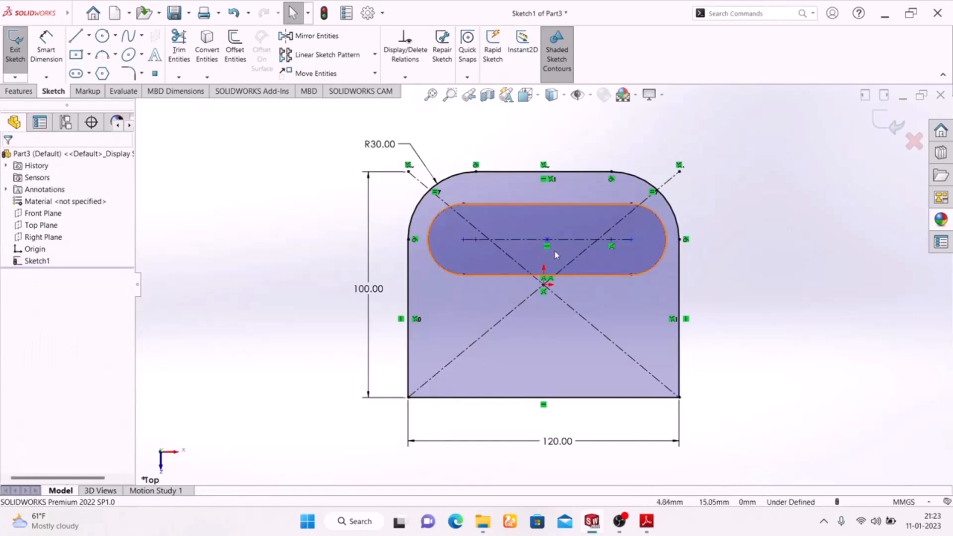
click(647, 521)
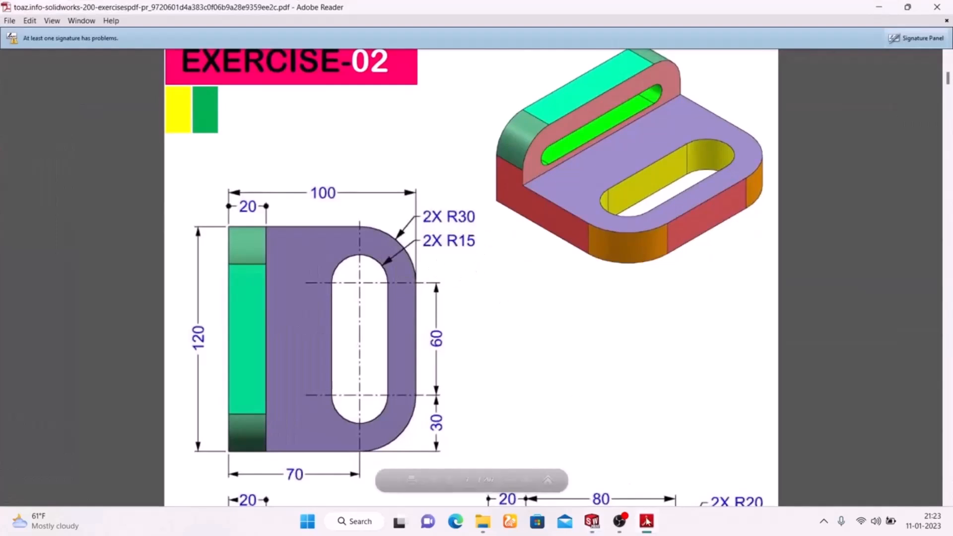
key(alt+Tab)
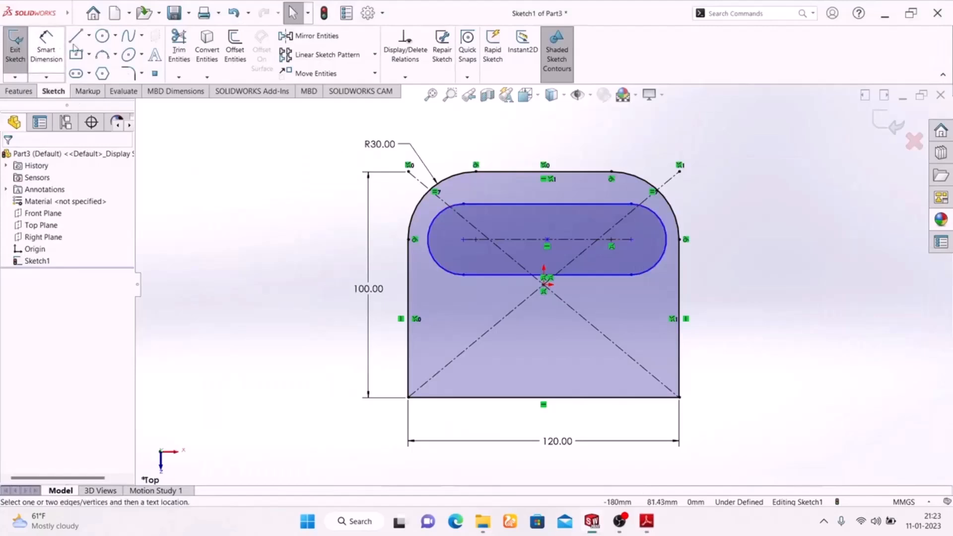
click(46, 50)
click(664, 226)
click(750, 194)
text(15)
key(Return)
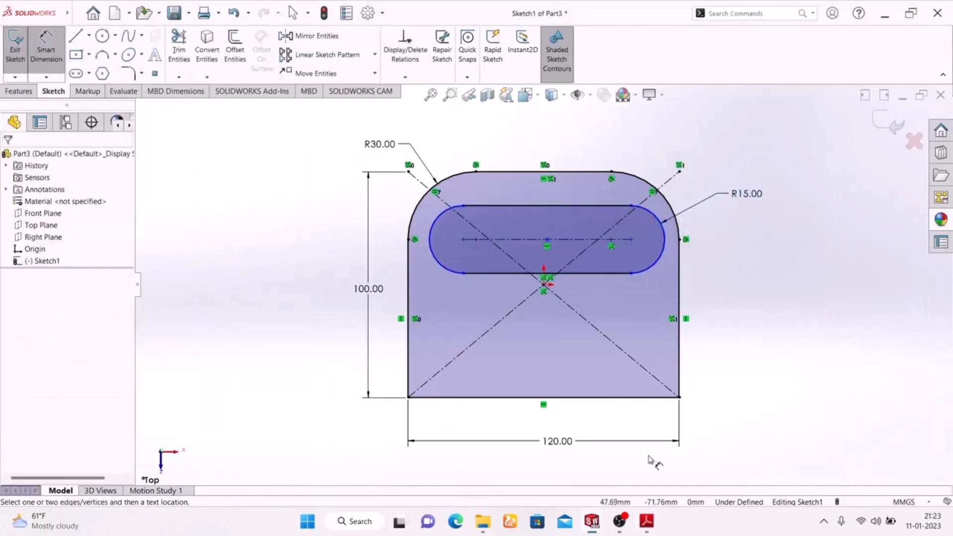
Check the slot length in the Exercise-02 PDF and dimension the distance between the slot's arc centers as 60 mm.
click(644, 524)
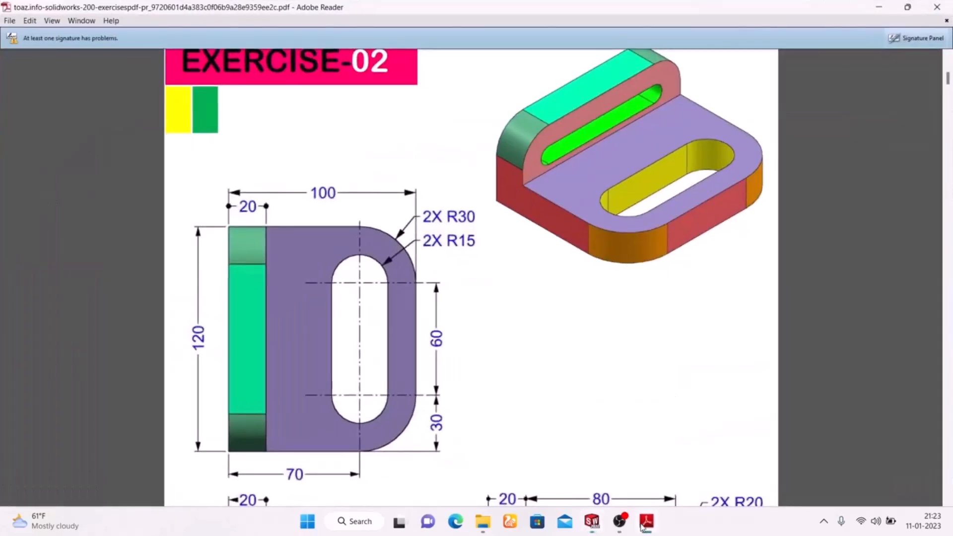
click(644, 524)
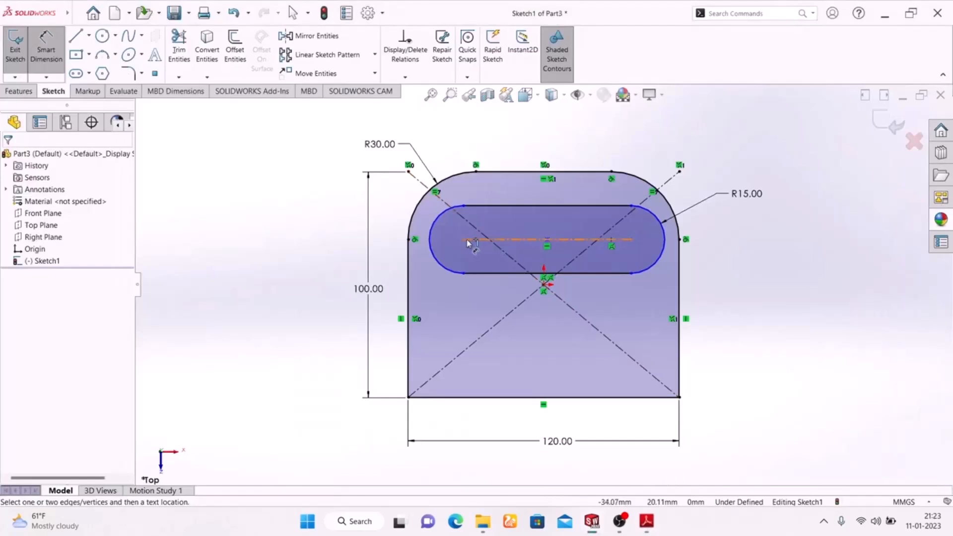
click(543, 243)
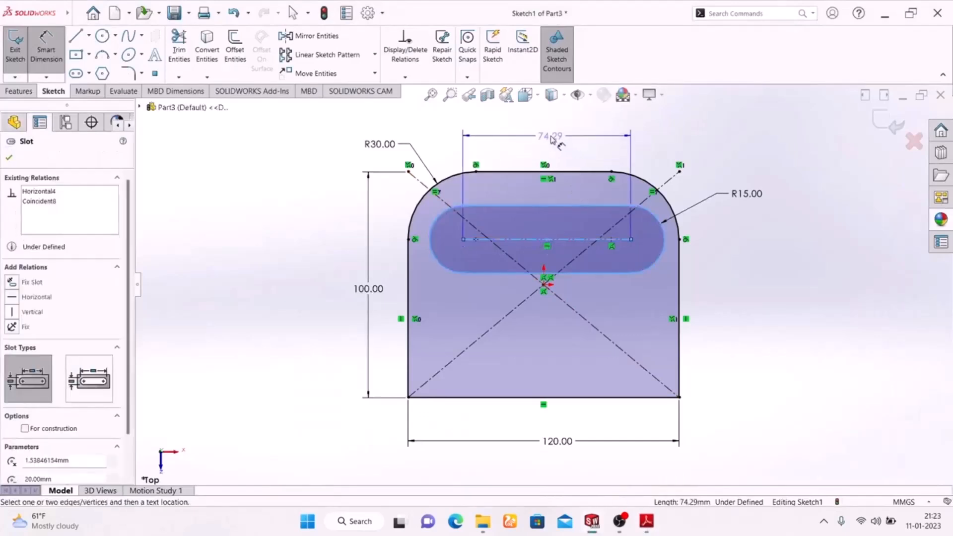
click(550, 136)
text(60)
key(Return)
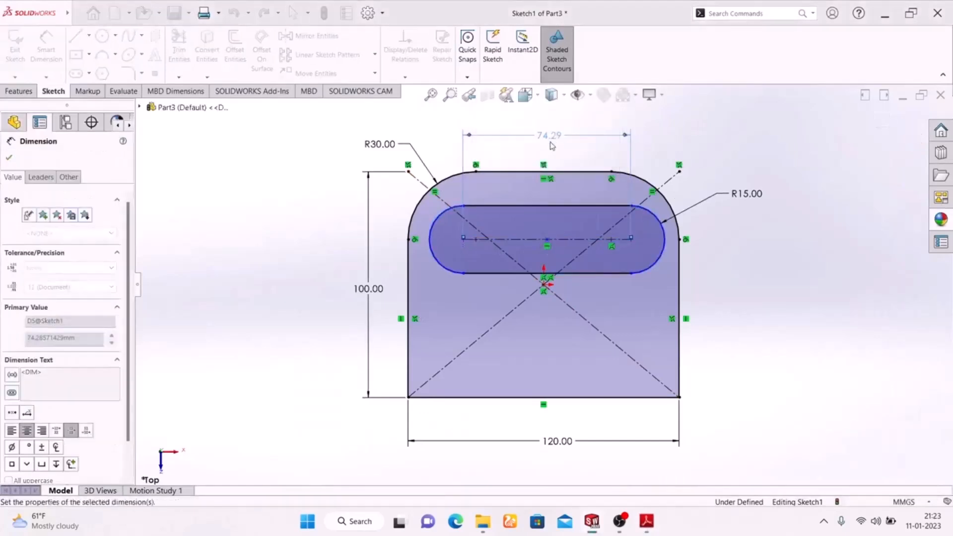
click(776, 328)
right_click(790, 208)
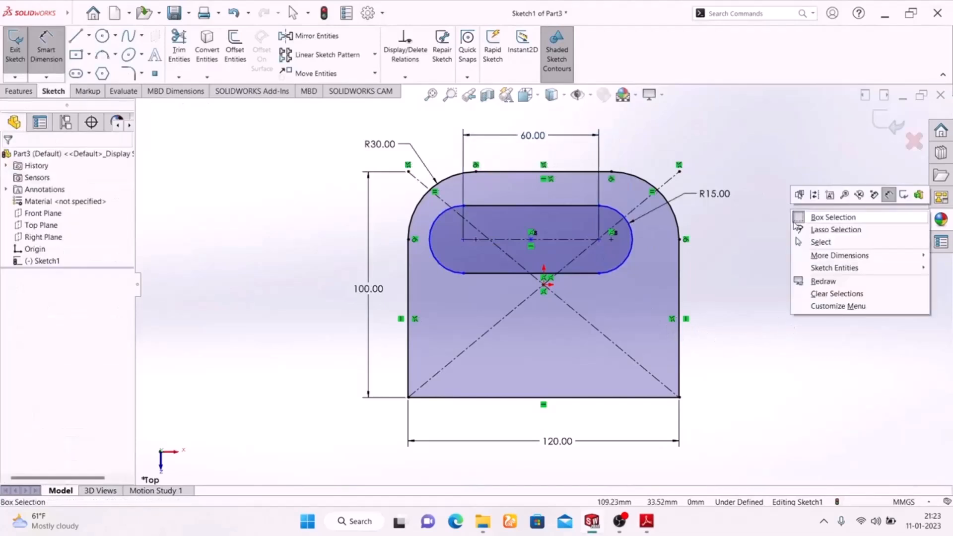
click(734, 243)
key(Escape)
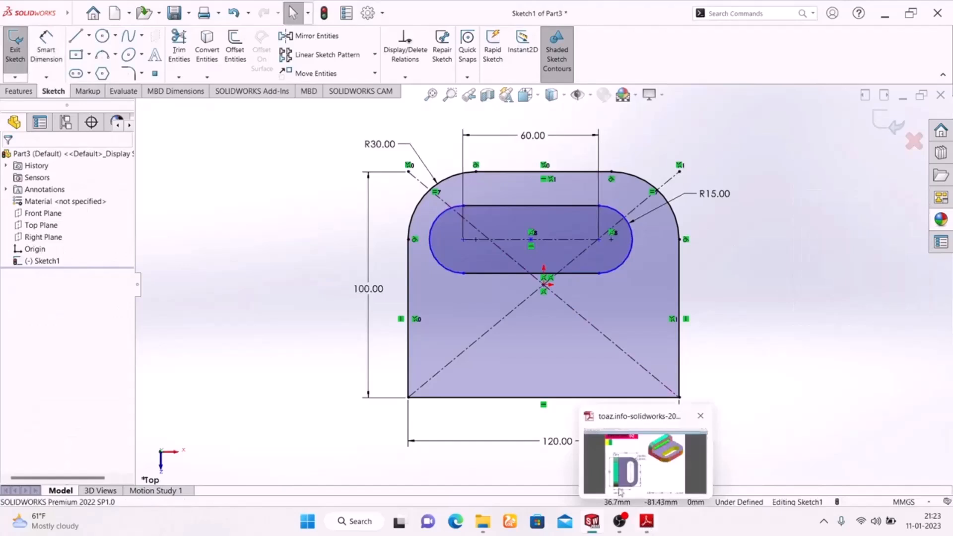
Dimension the slot's left arc center 30 mm from the plate's left edge, checking the sketch against the Exercise-02 PDF.
click(646, 524)
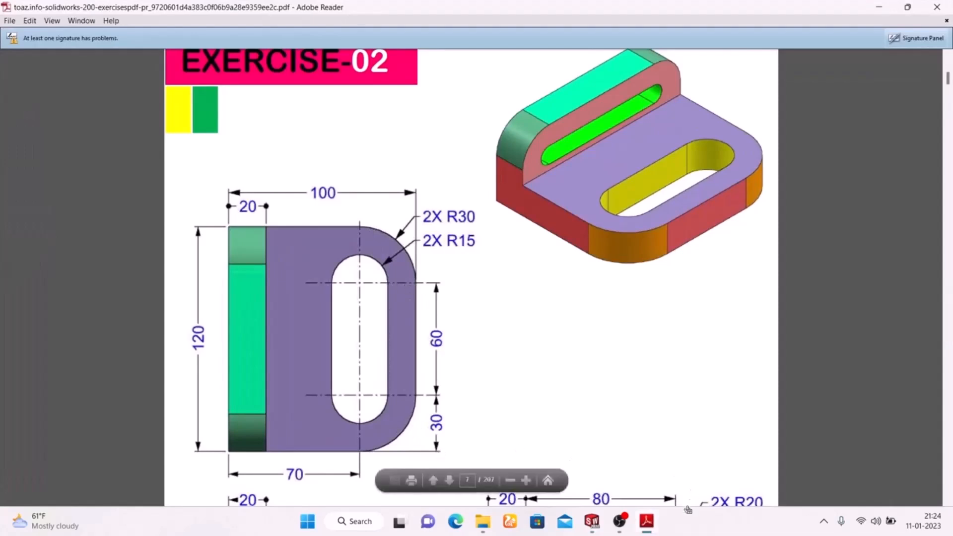
click(650, 528)
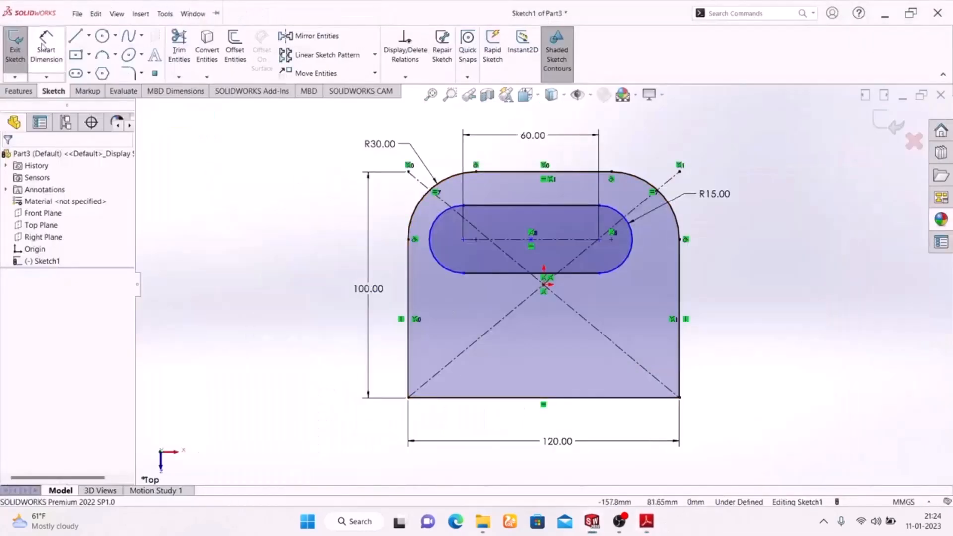
click(429, 250)
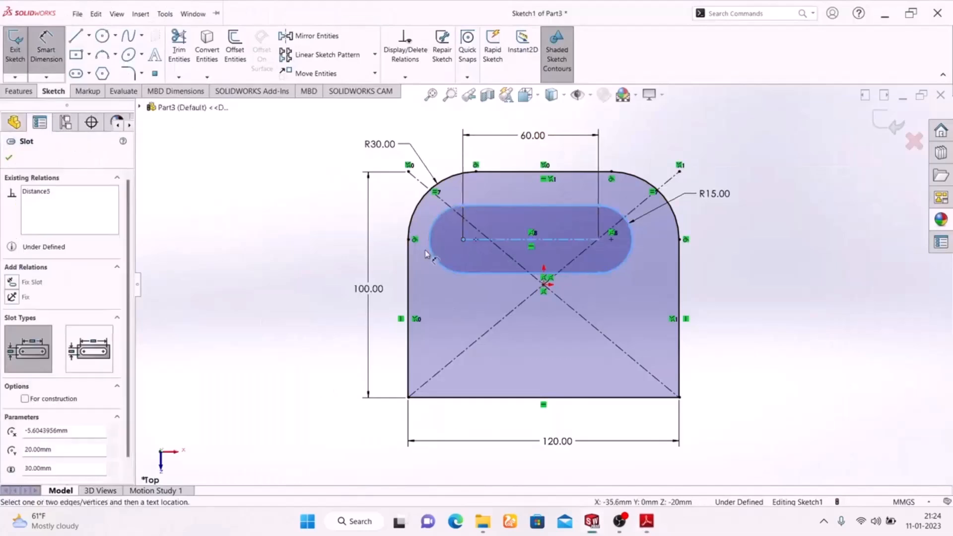
click(408, 273)
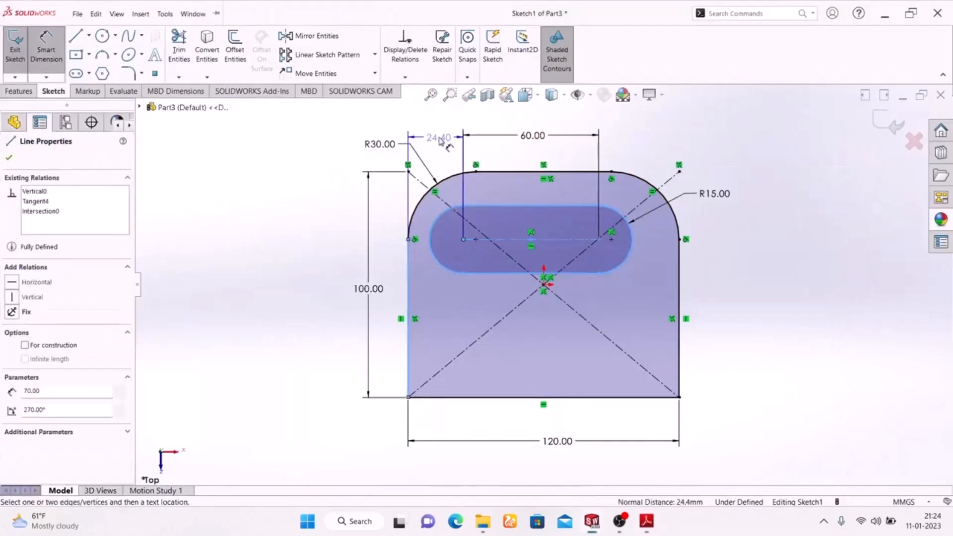
click(439, 139)
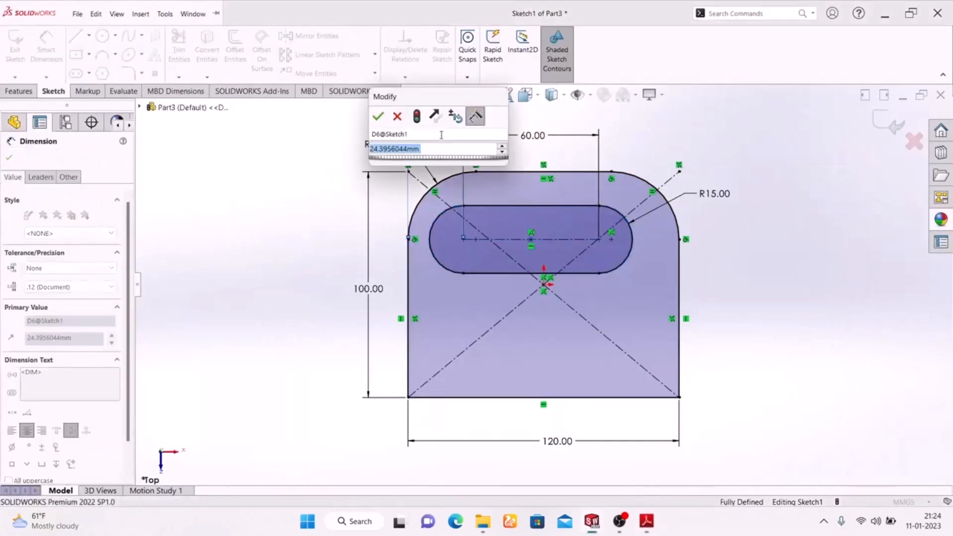
text(30)
key(Return)
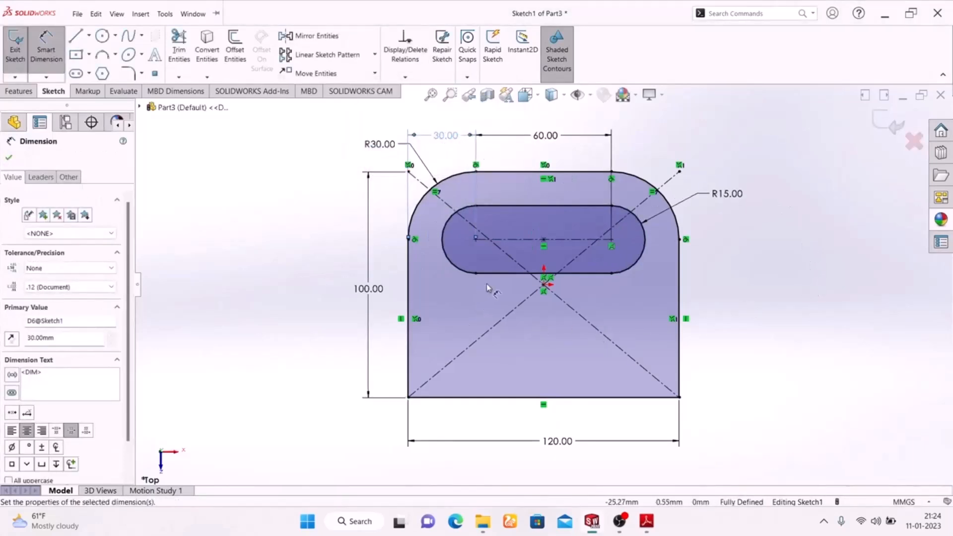
click(646, 528)
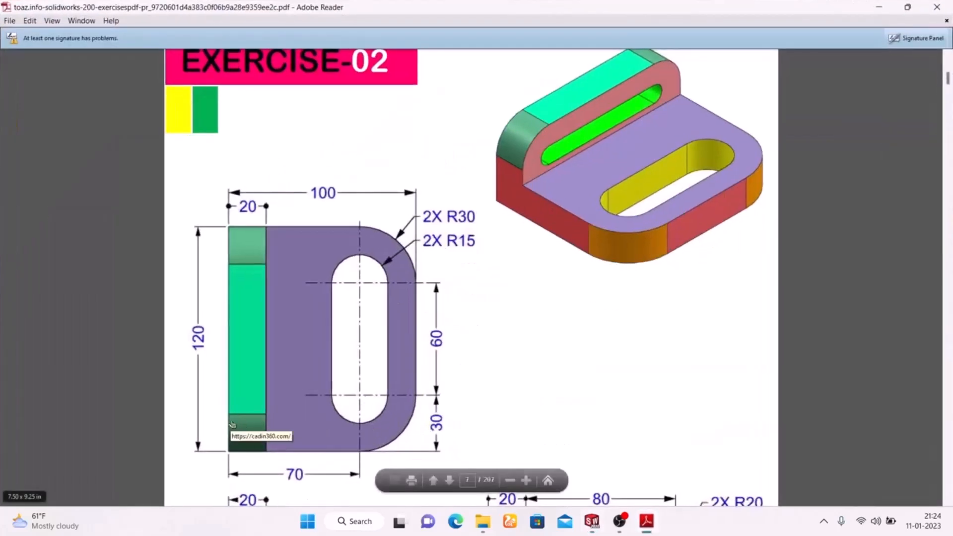
click(646, 523)
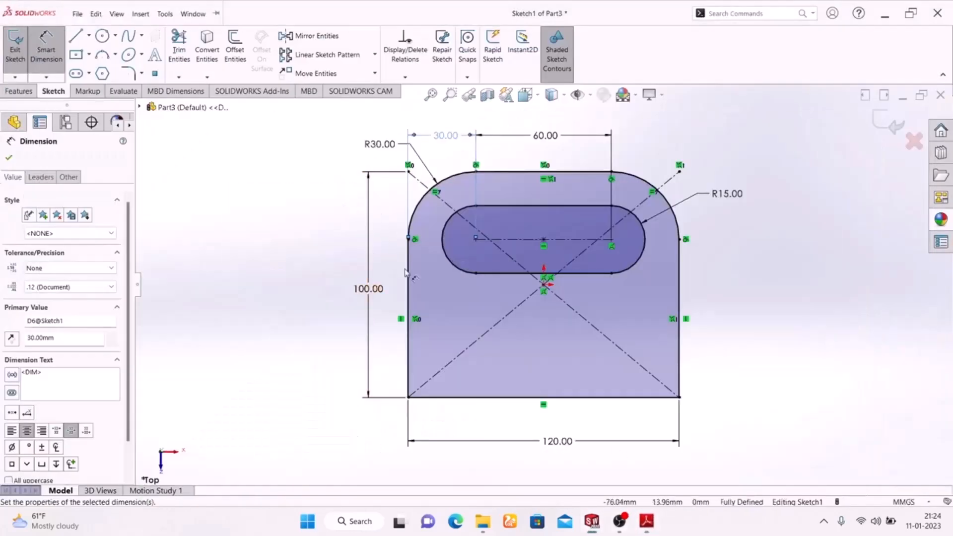
click(477, 240)
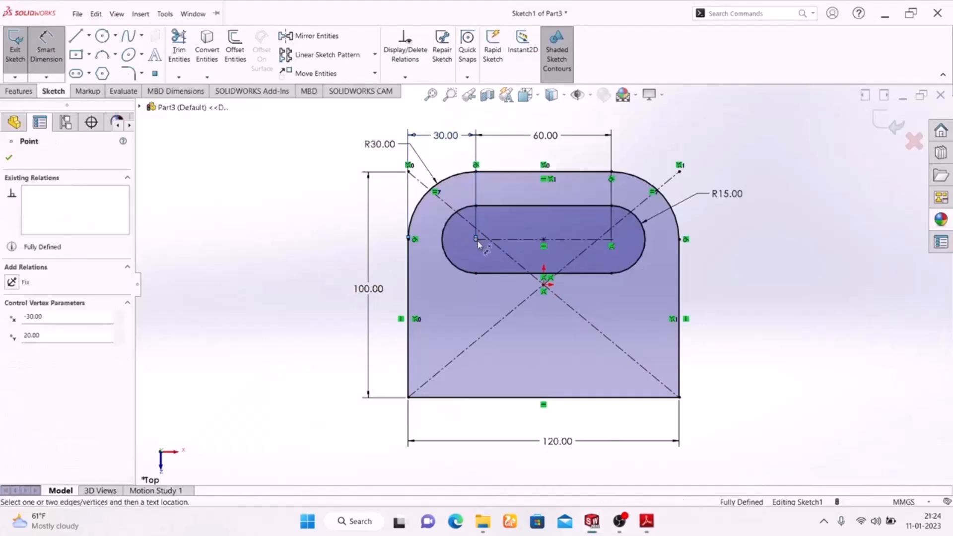
click(510, 396)
click(320, 332)
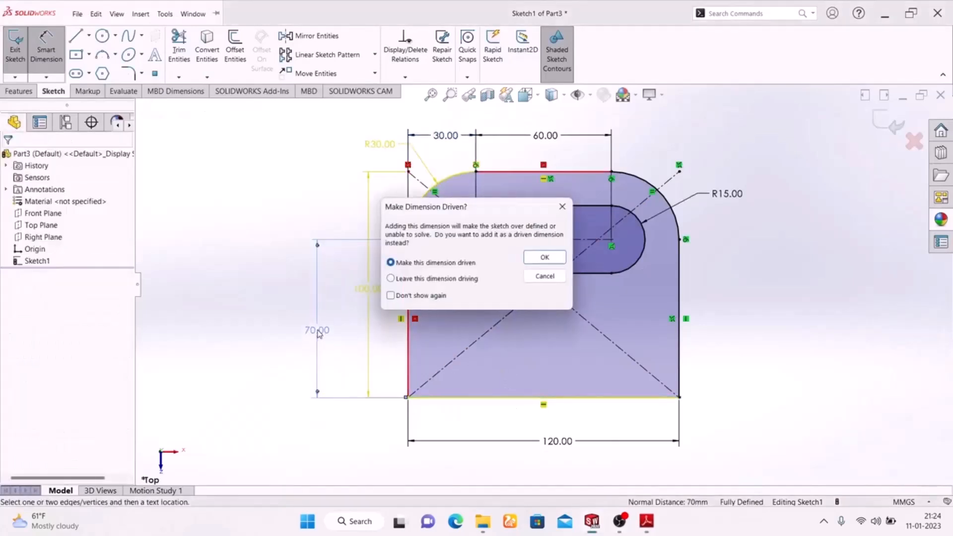
click(563, 206)
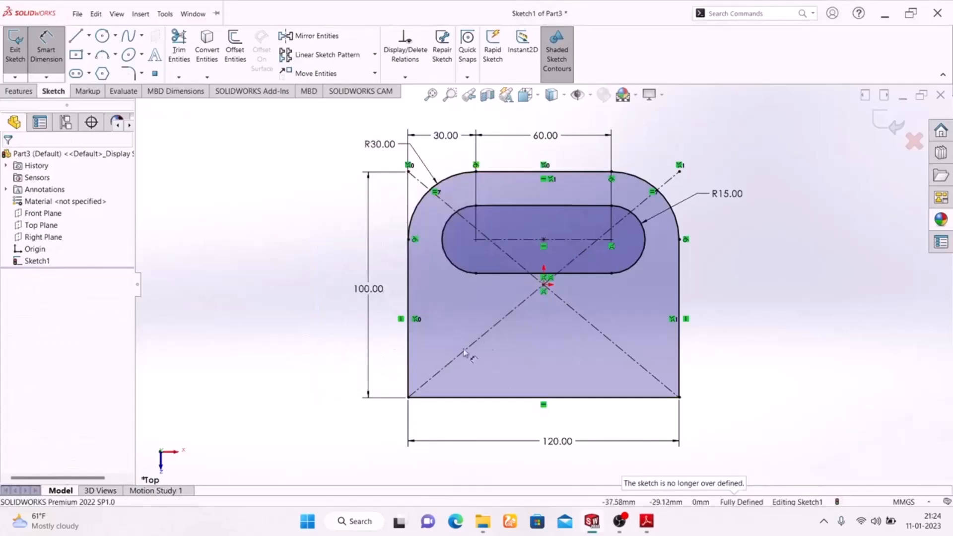
Delete the coincident relation at the slot's right arc center.
scroll(618, 253, down, 5)
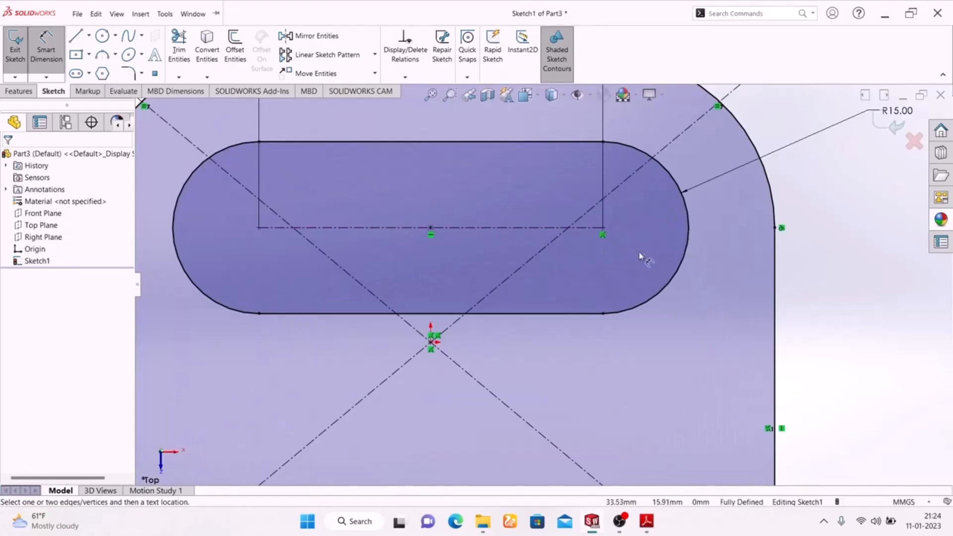
key(Escape)
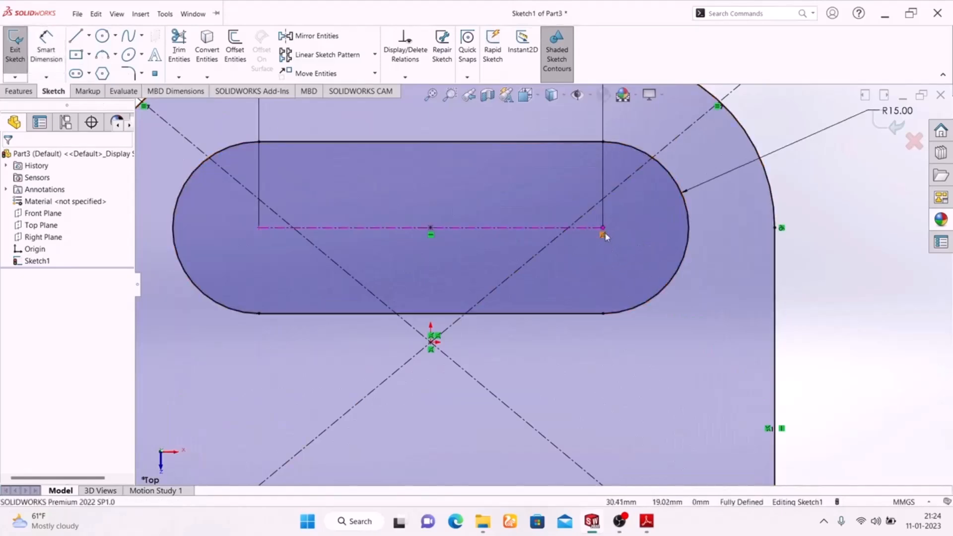
click(602, 237)
key(Delete)
scroll(615, 265, up, 6)
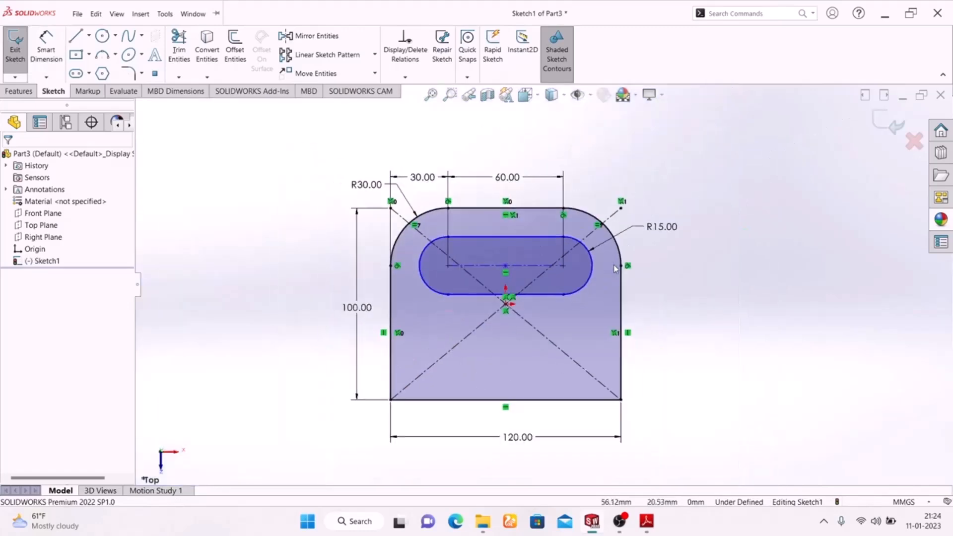
Dimension the slot's horizontal centerline 70 mm from the plate's bottom edge.
click(46, 49)
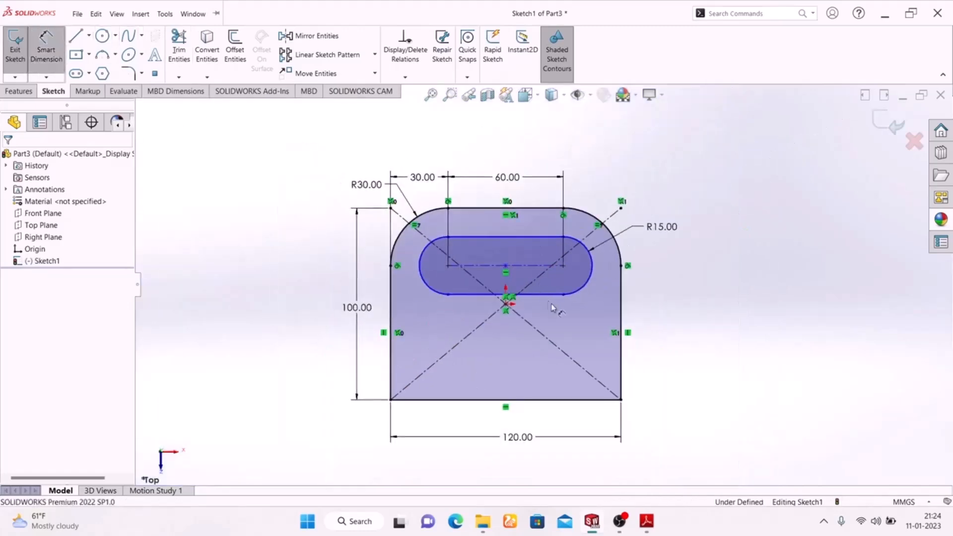
click(539, 266)
click(537, 401)
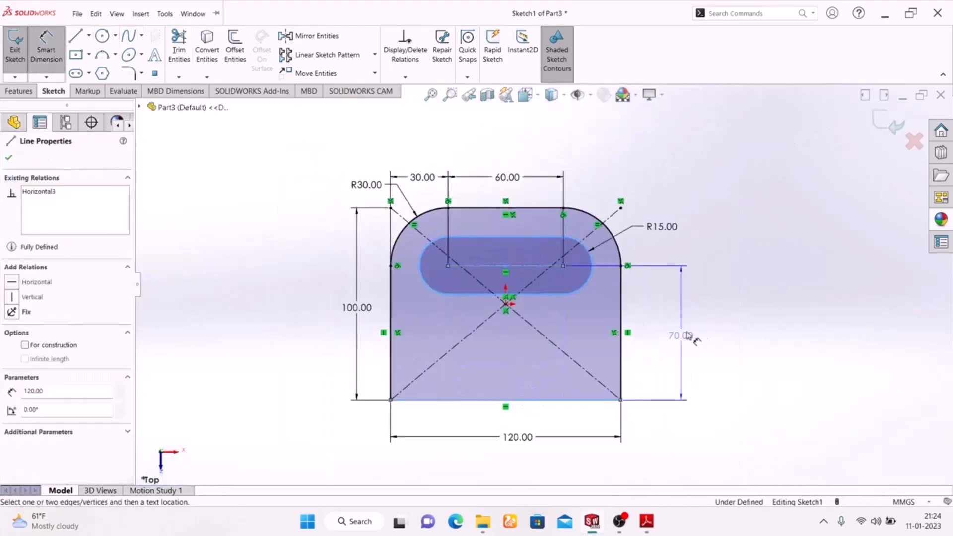
click(672, 336)
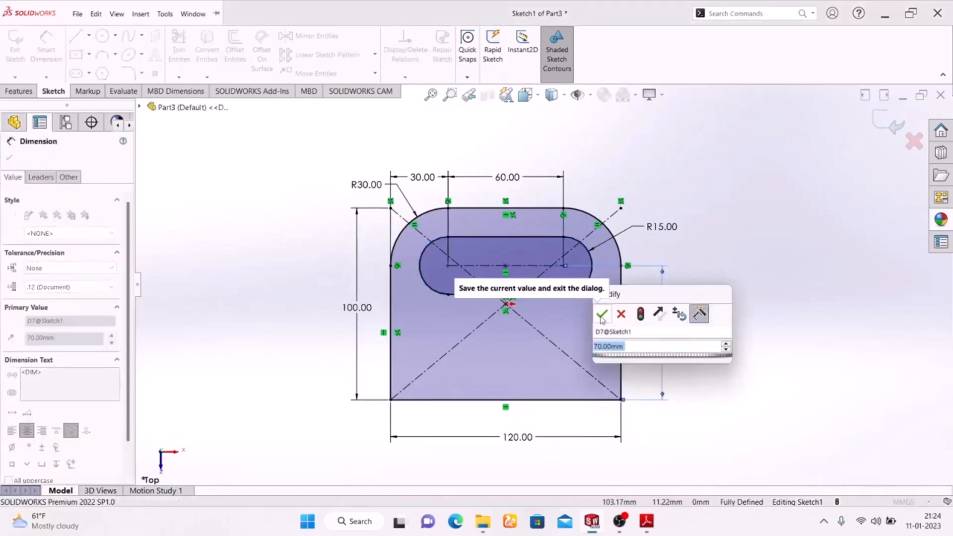
click(602, 316)
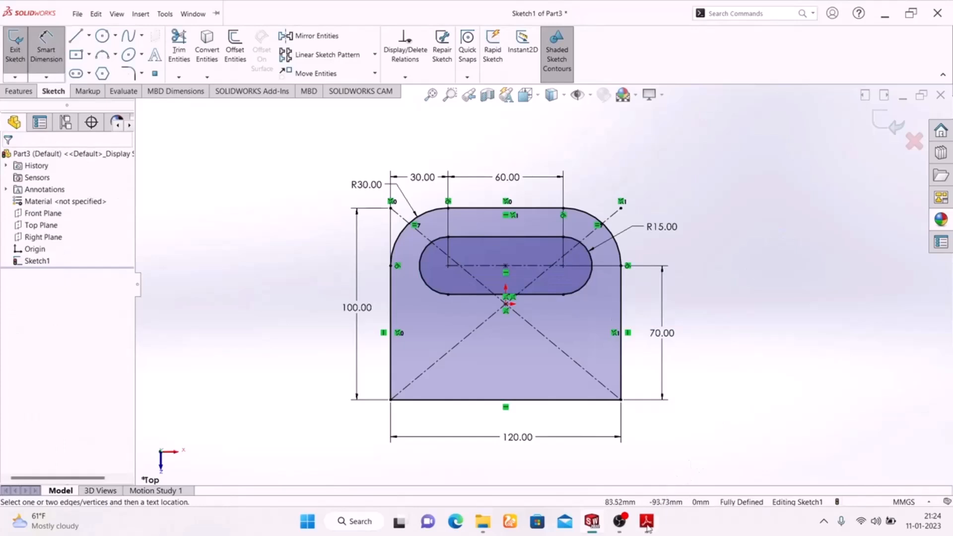
Check the base sketch against the Exercise-02 PDF and exit the sketch.
click(647, 522)
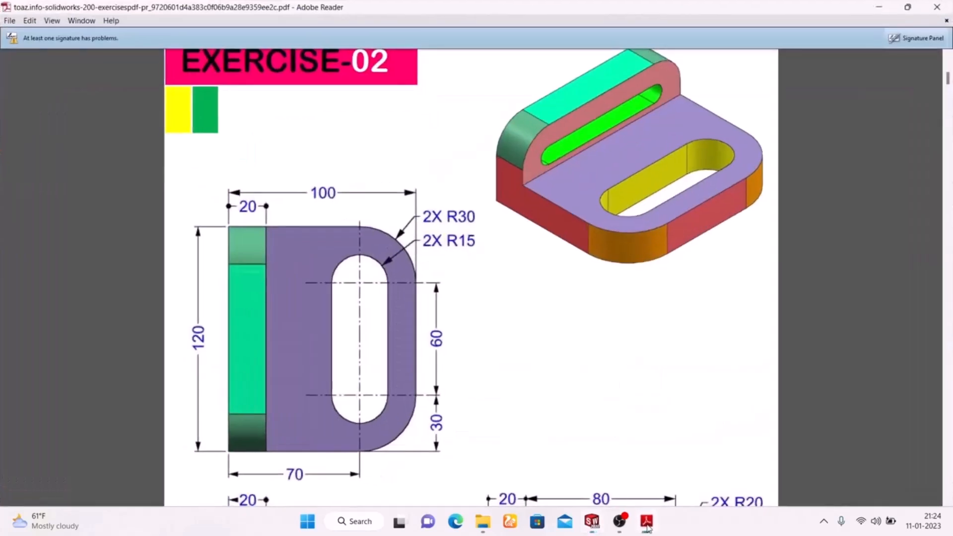
click(647, 522)
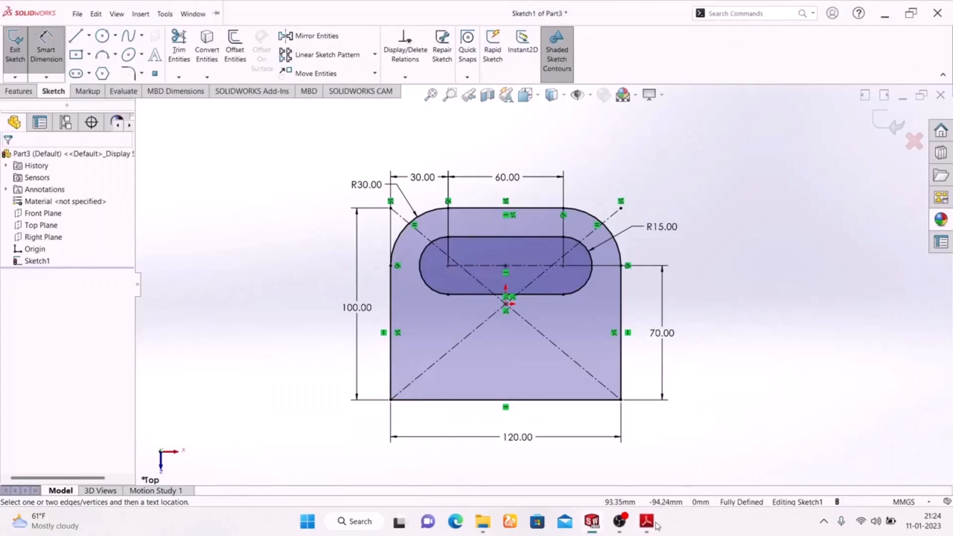
mouse_move(658, 525)
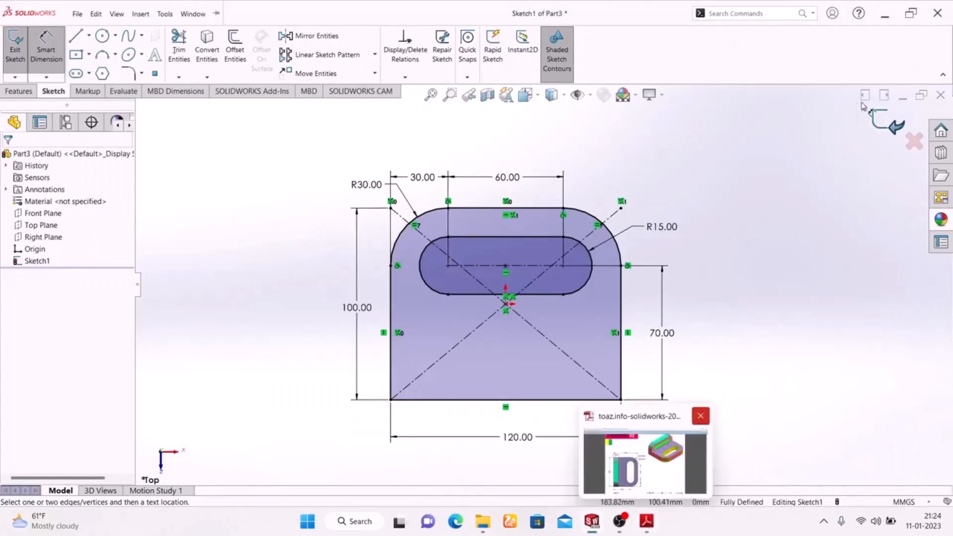
click(885, 123)
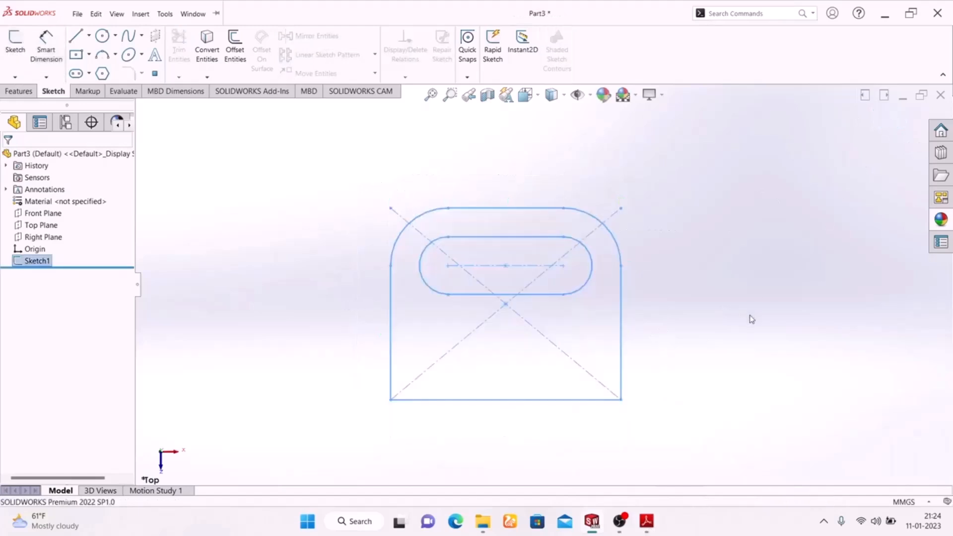
Extrude the slotted base sketch upward by a blind depth of 20 mm in isometric view, checking the Exercise-02 PDF.
mouse_move(755, 220)
middle_down()
mouse_move(507, 368)
mouse_move(743, 389)
mouse_move(725, 383)
middle_up()
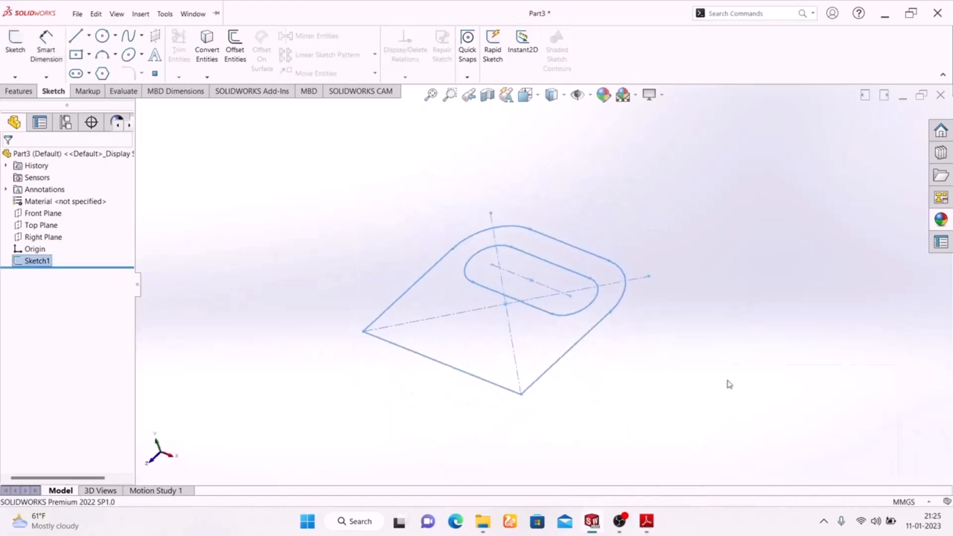
key(space)
click(878, 419)
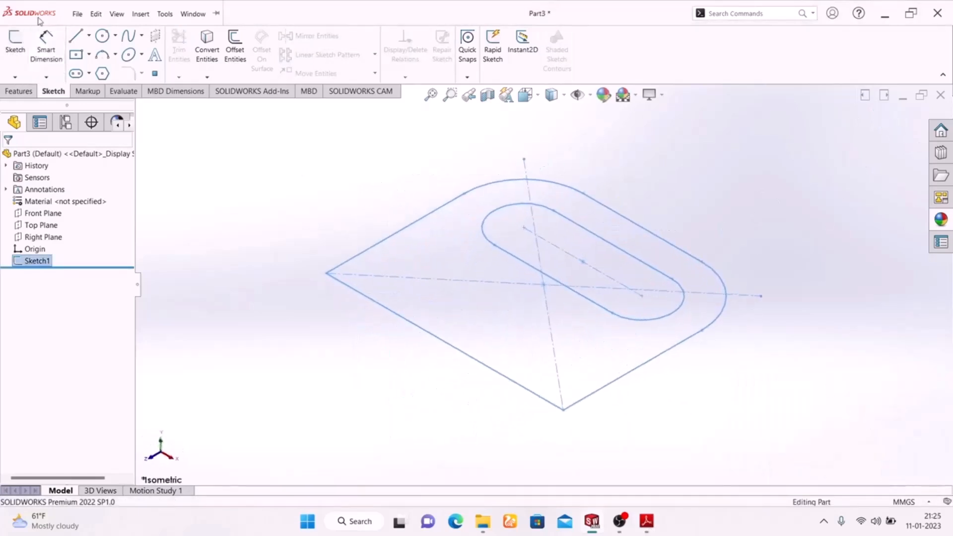
click(22, 91)
click(22, 70)
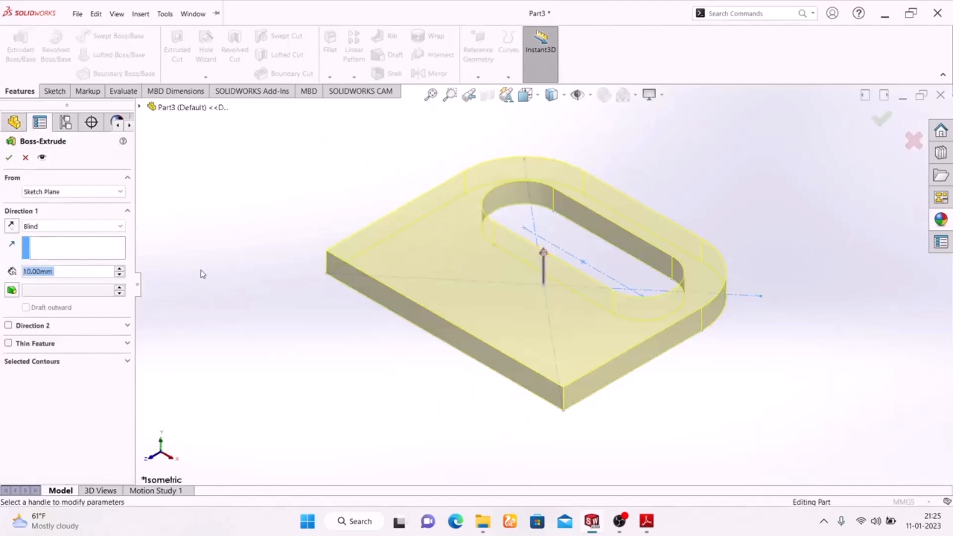
click(644, 527)
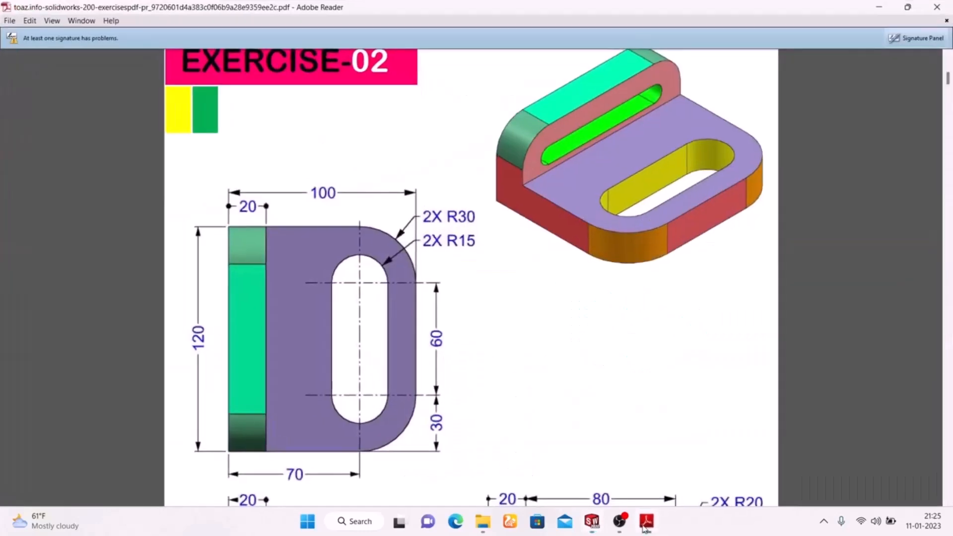
click(644, 528)
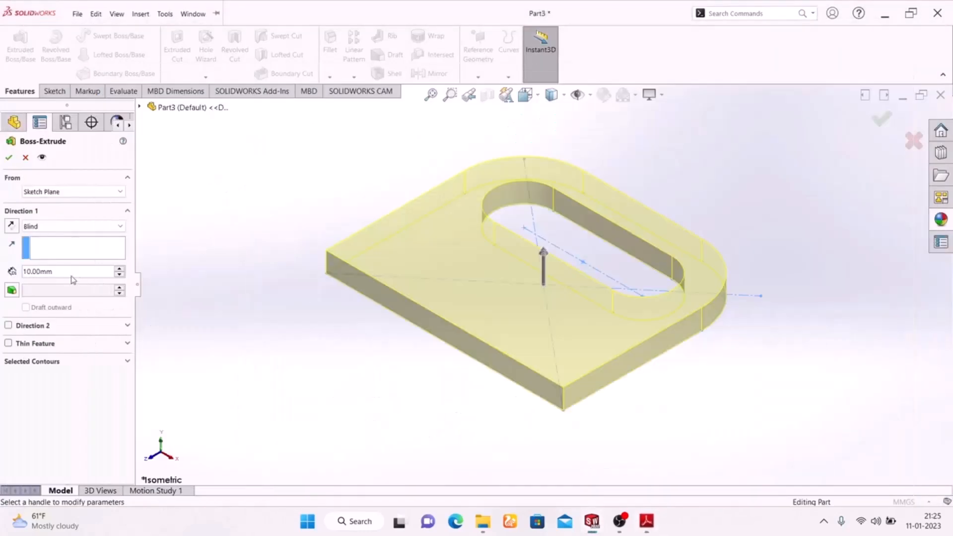
text(20)
key(Return)
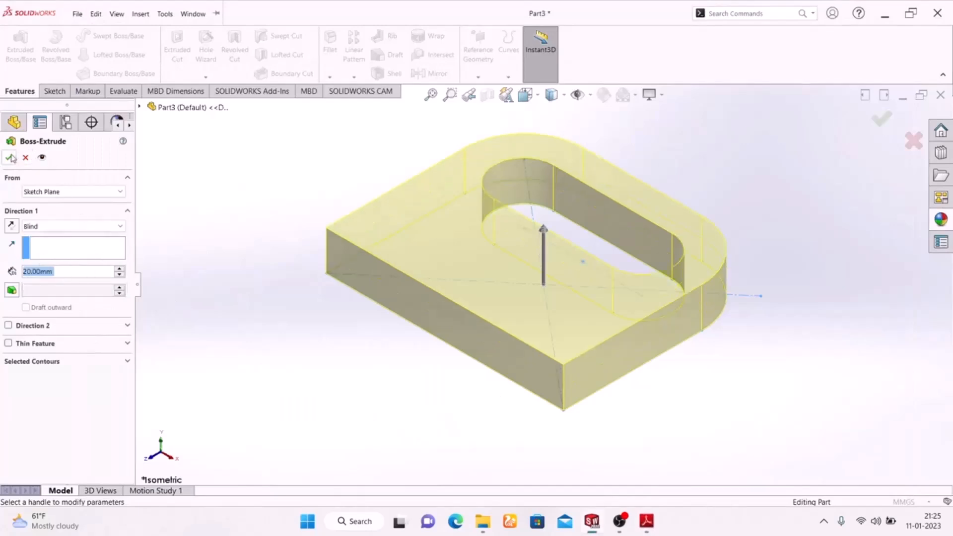
click(10, 158)
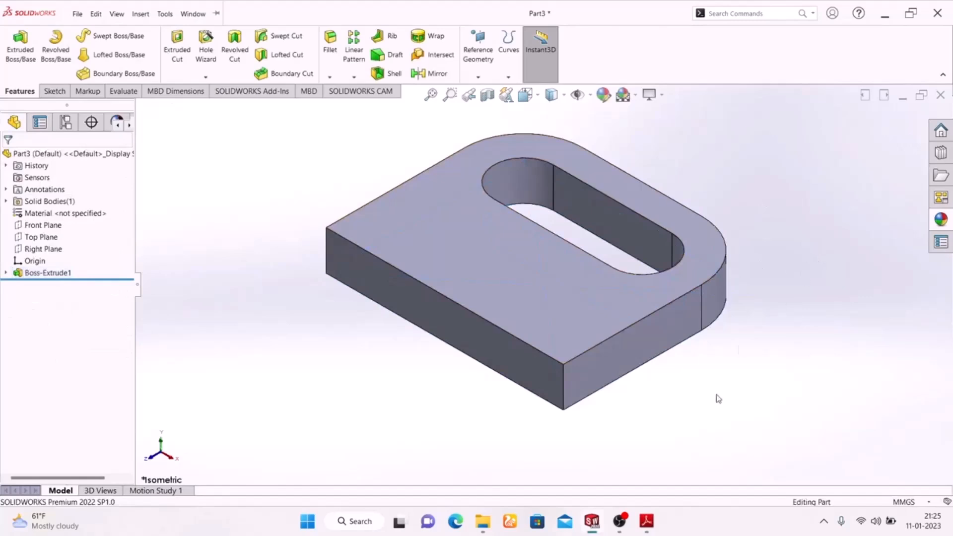
Open a sketch on the plate's straight 120 mm side face and start a corner rectangle at the face's upper-left corner.
click(472, 330)
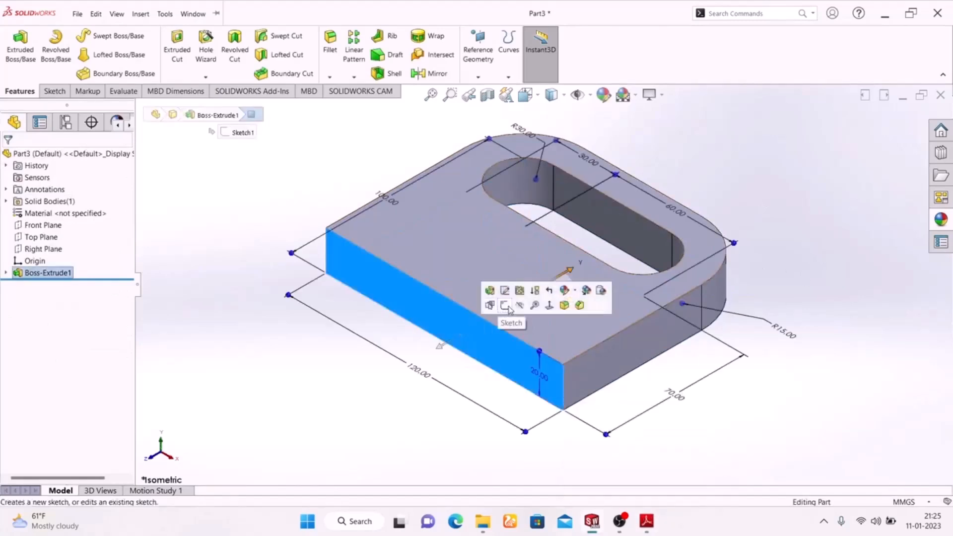
click(506, 306)
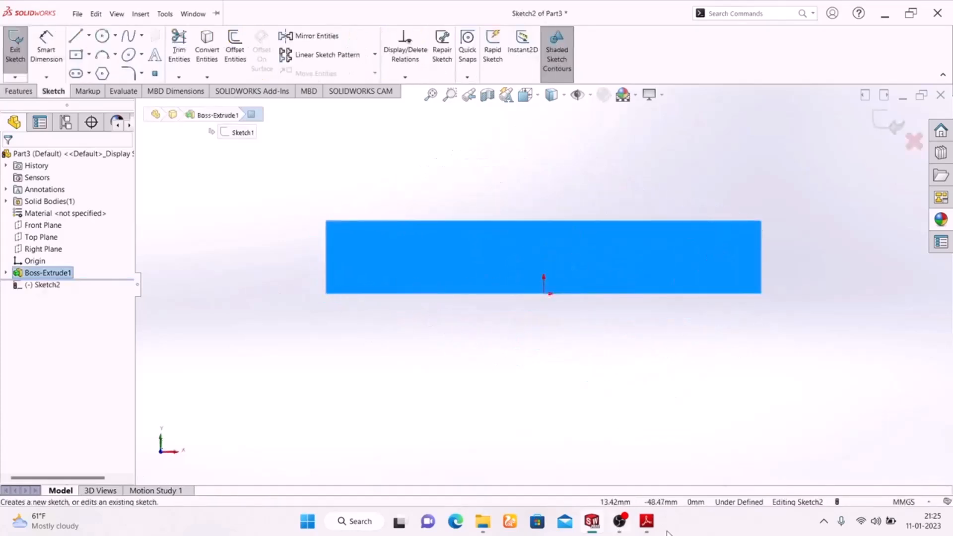
click(89, 55)
click(96, 70)
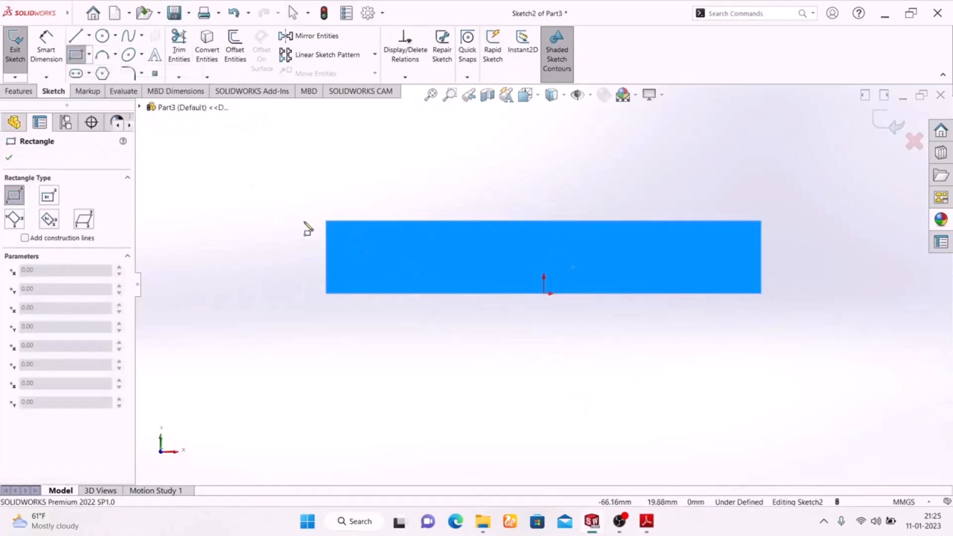
click(327, 221)
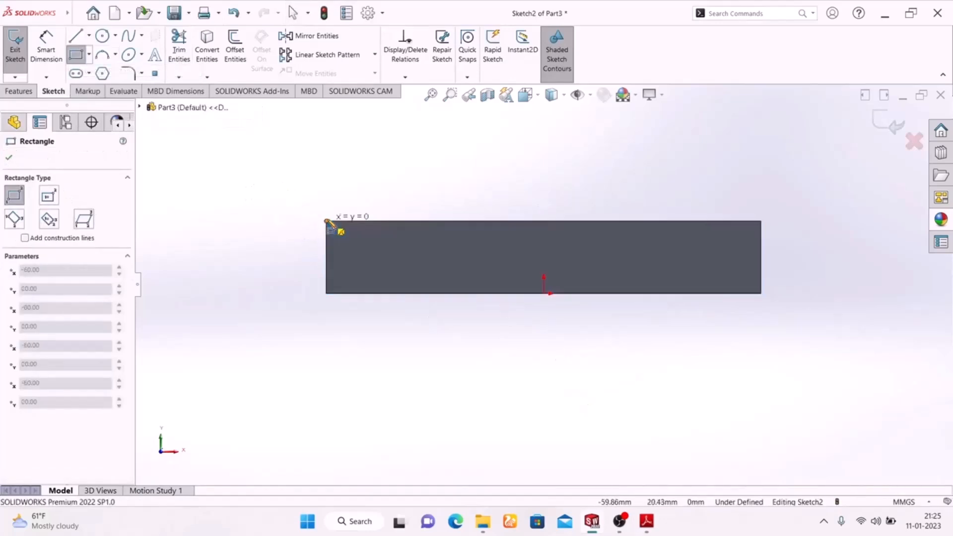
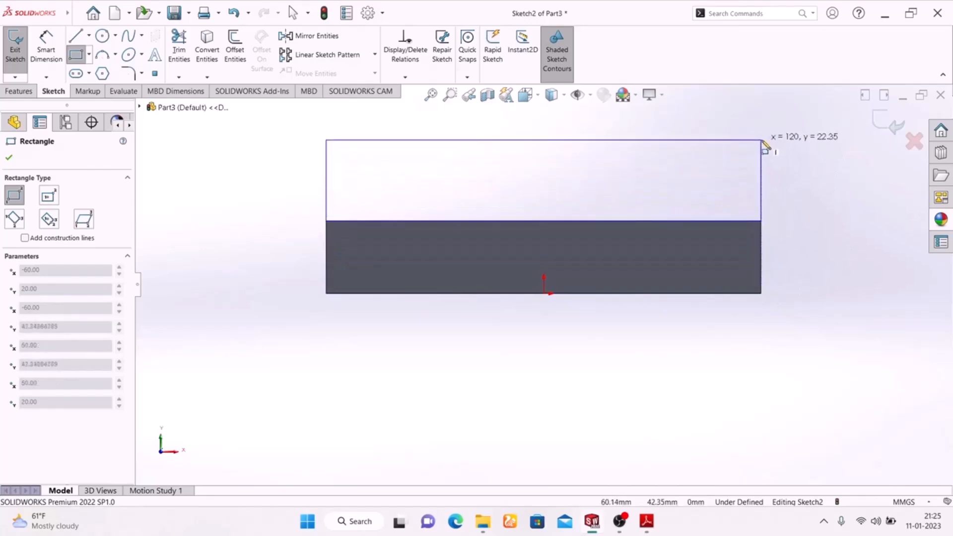
Finish the corner rectangle above the side face, 120 mm wide and about 22 mm high, and leave the rectangle tool.
click(765, 145)
right_click(817, 185)
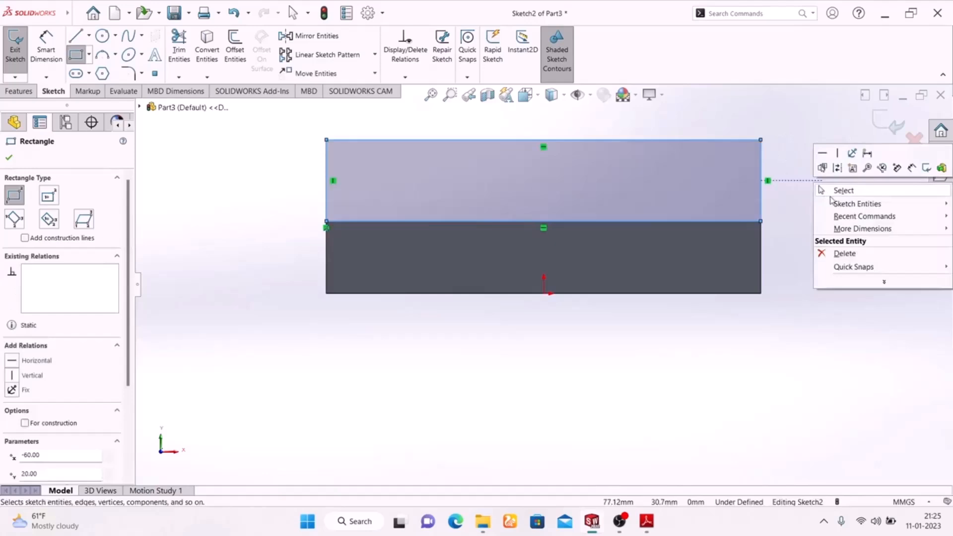
click(832, 194)
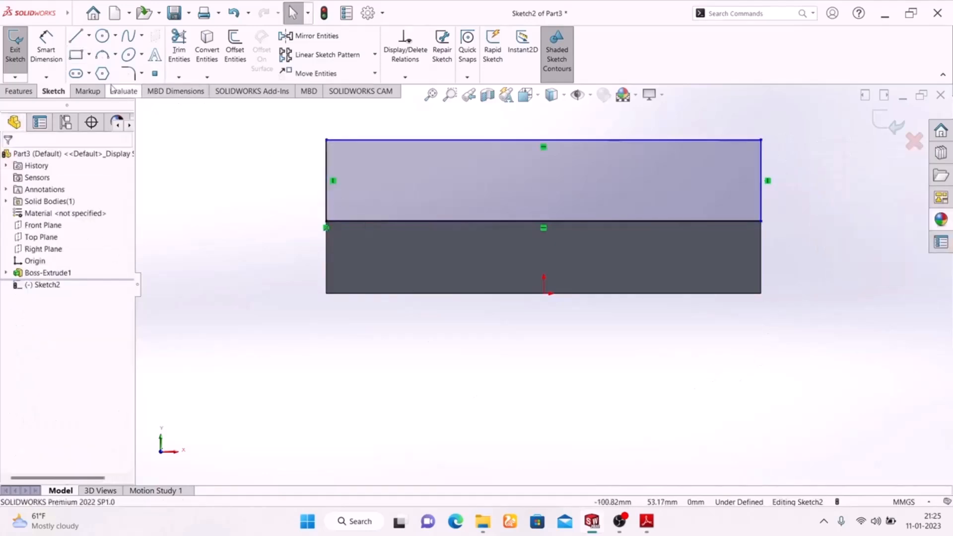
Check the flange height in the Exercise-02 PDF and dimension the rectangle's vertical side as 30 mm.
click(46, 50)
click(647, 521)
ctrl+scroll(458, 347, up, 2)
scroll(458, 347, down, 3)
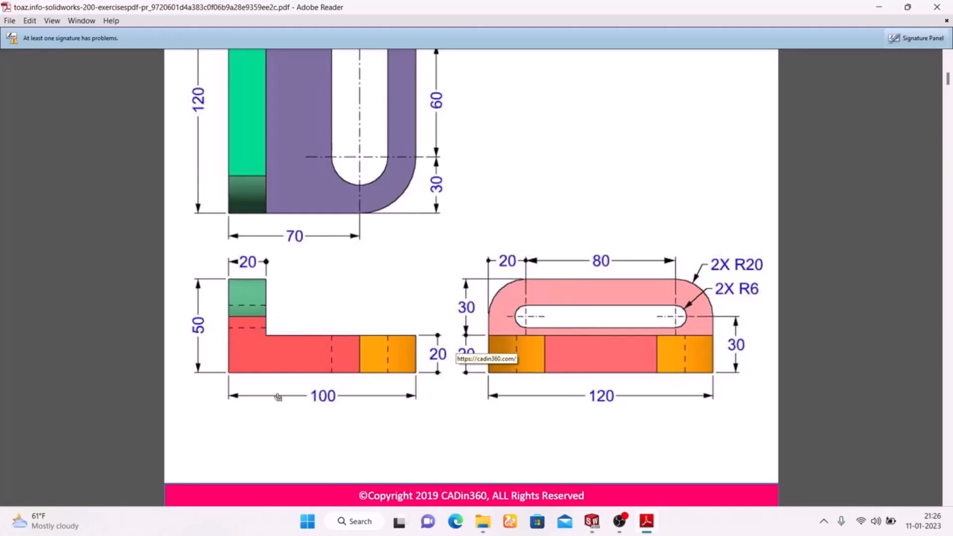
scroll(209, 329, up, 5)
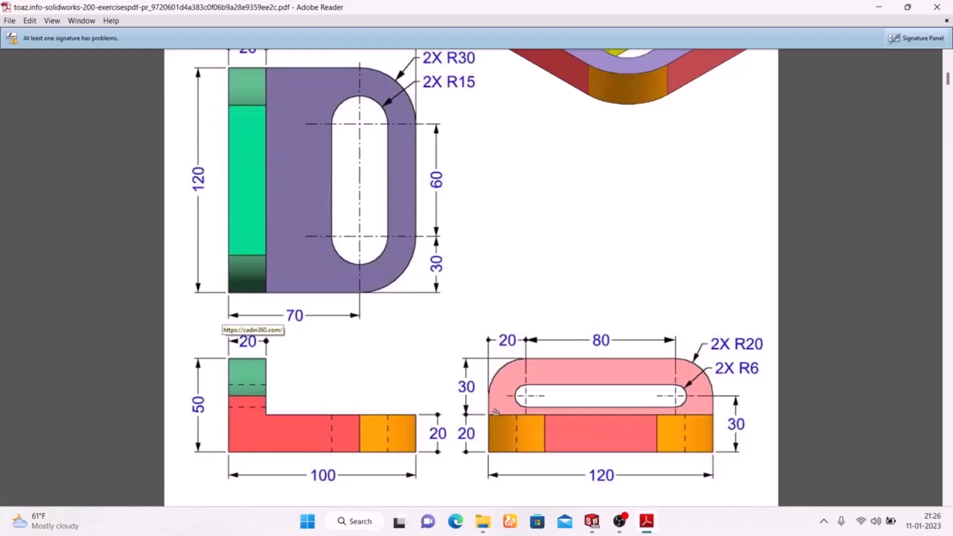
click(647, 521)
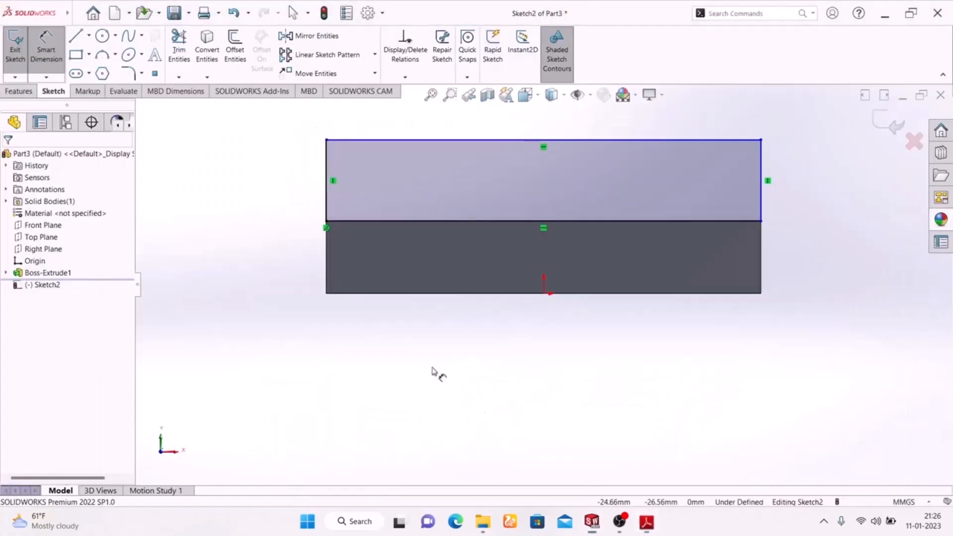
click(328, 201)
click(270, 179)
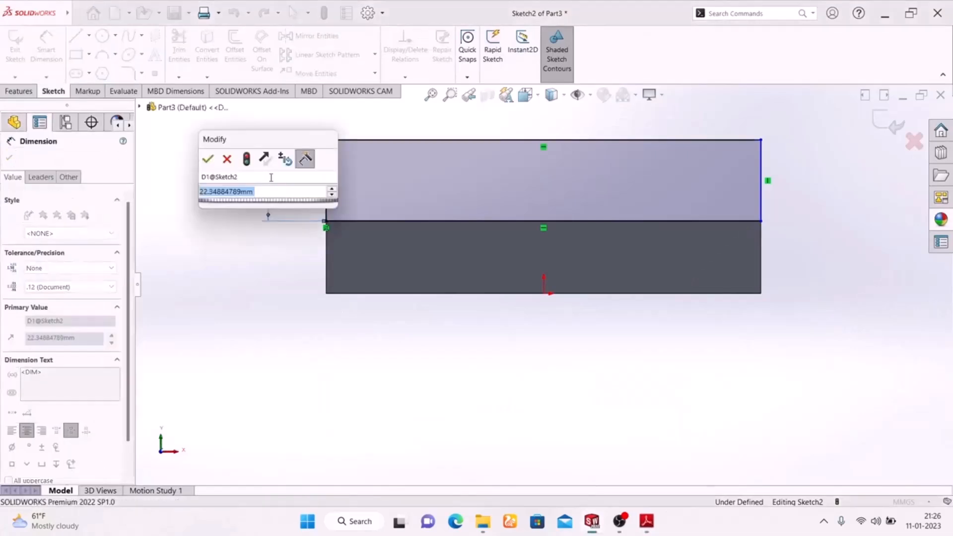
text(30)
key(Return)
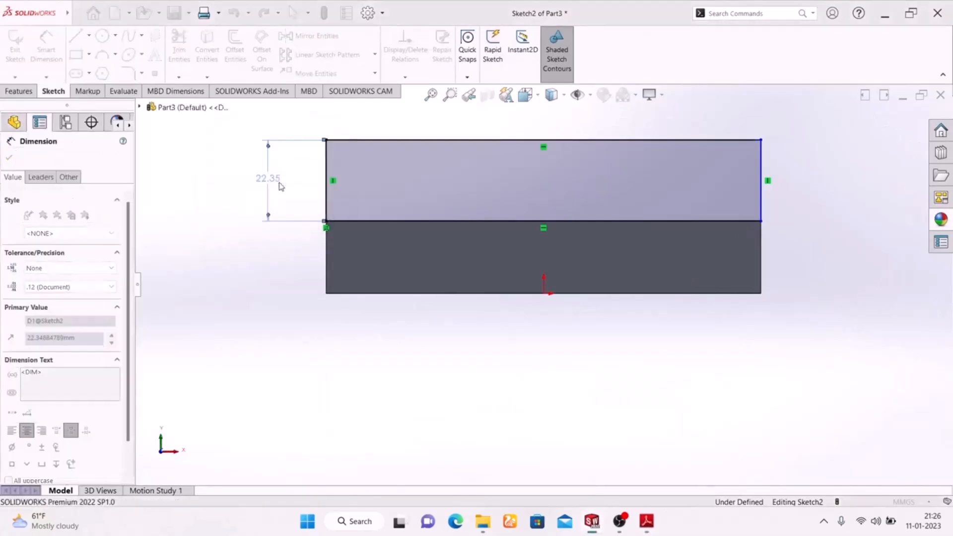
Round both upper corners of the rectangle with 20 mm sketch fillets, checking the radius in the Exercise-02 PDF.
scroll(483, 239, up, 2)
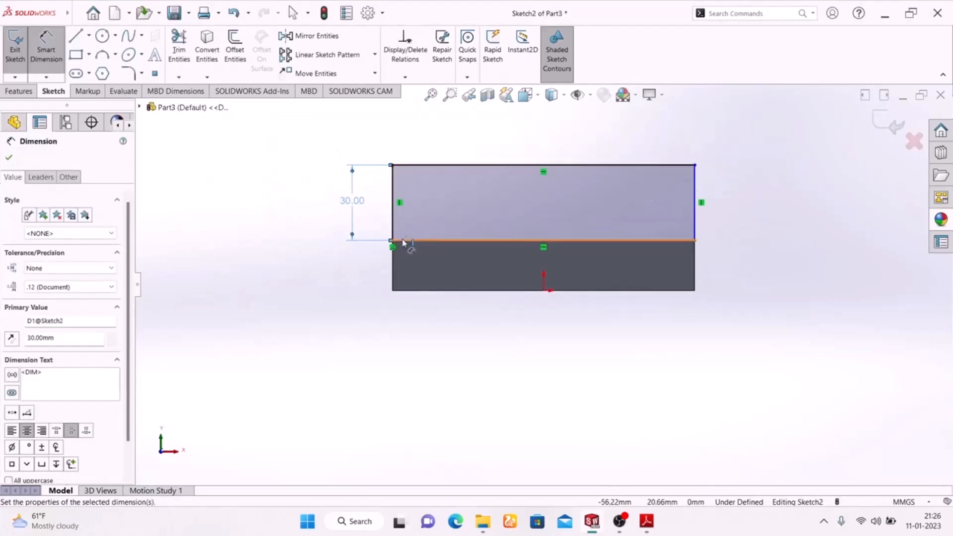
click(128, 74)
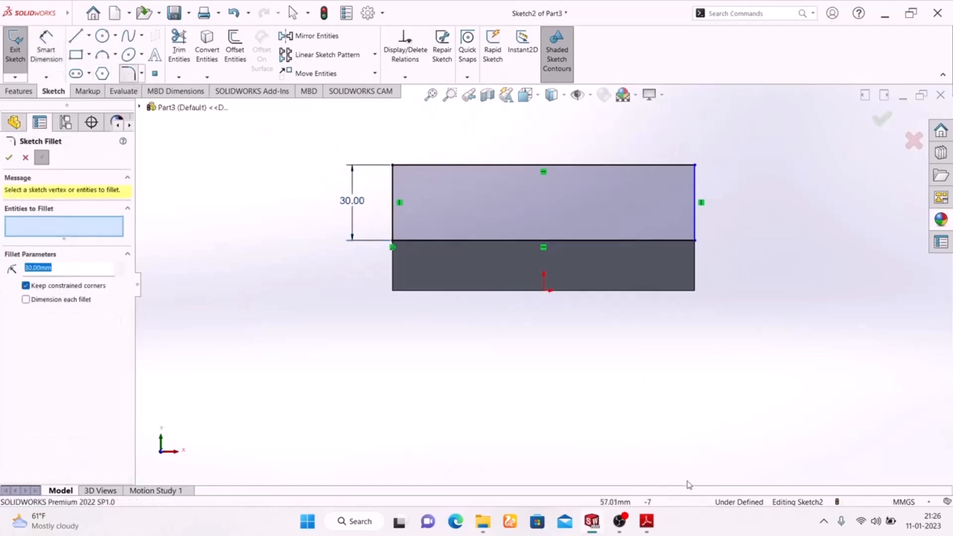
click(647, 521)
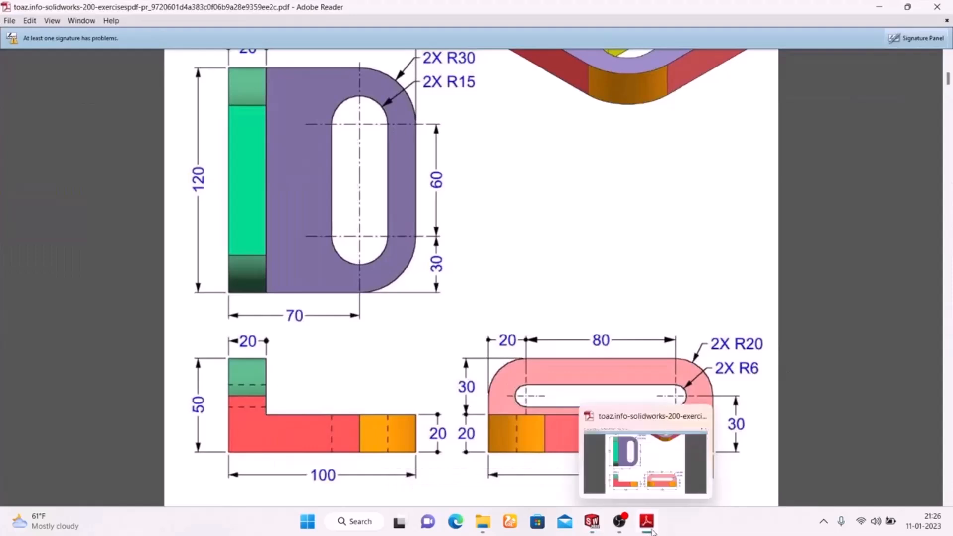
click(592, 521)
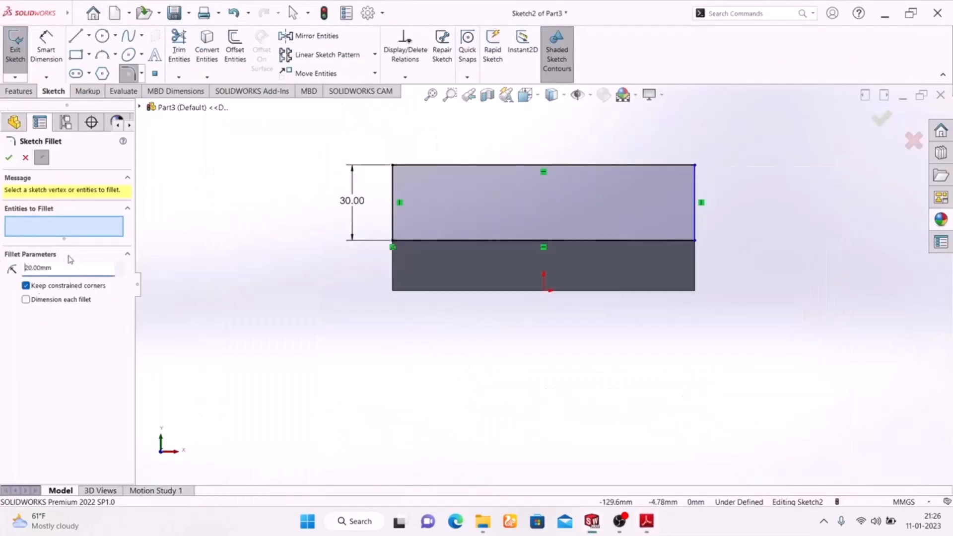
click(392, 168)
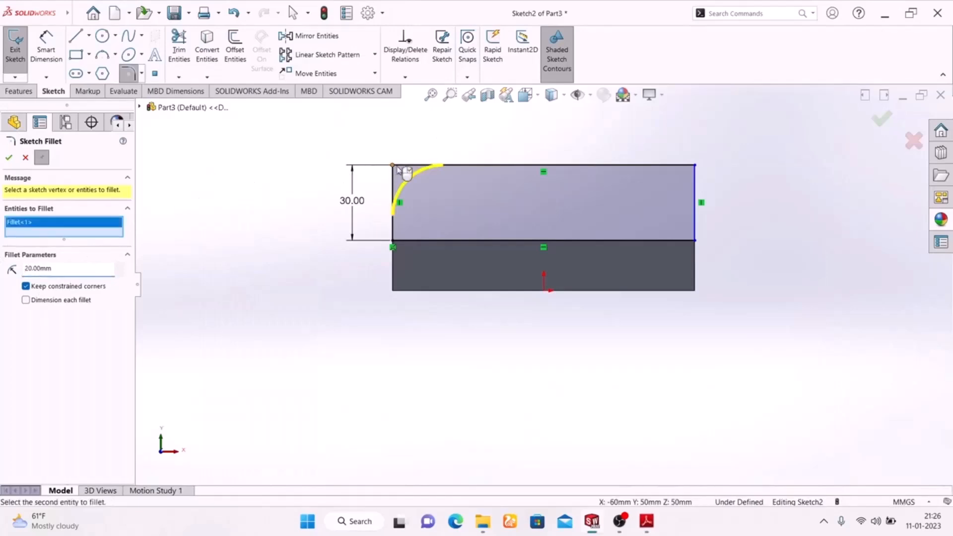
click(694, 170)
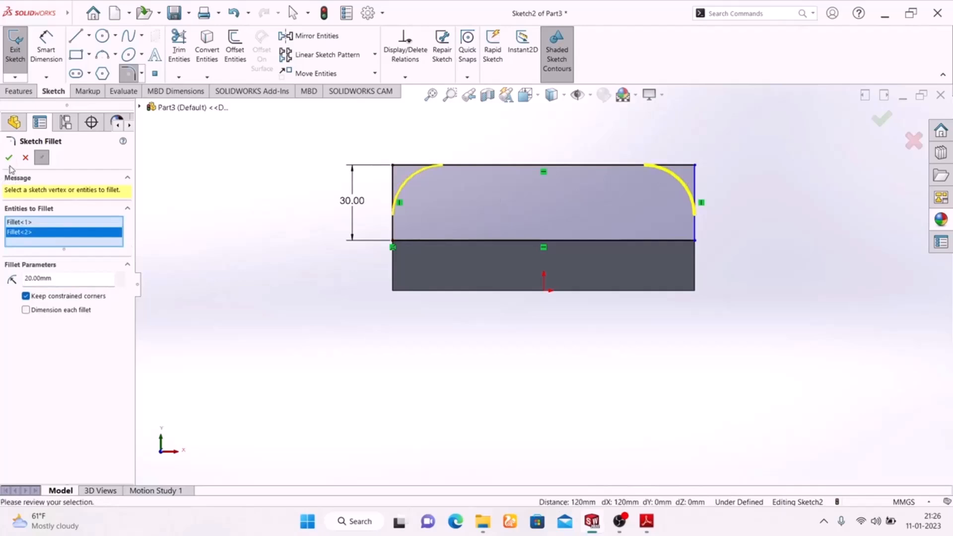
click(8, 157)
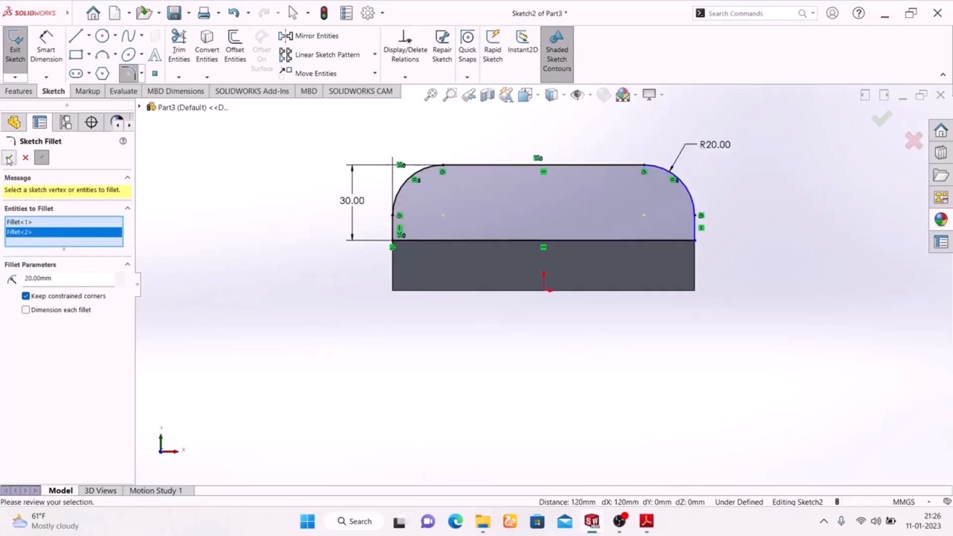
Sketch a horizontal straight slot inside the flange profile, about 86 mm between centres and about 11 mm wide, consulting the PDF.
click(75, 75)
mouse_move(648, 524)
click(638, 463)
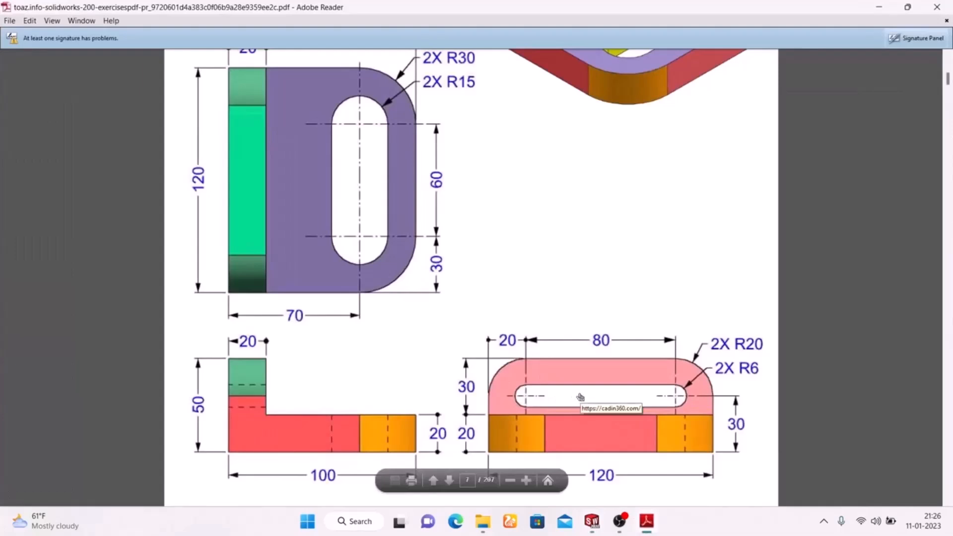
click(646, 522)
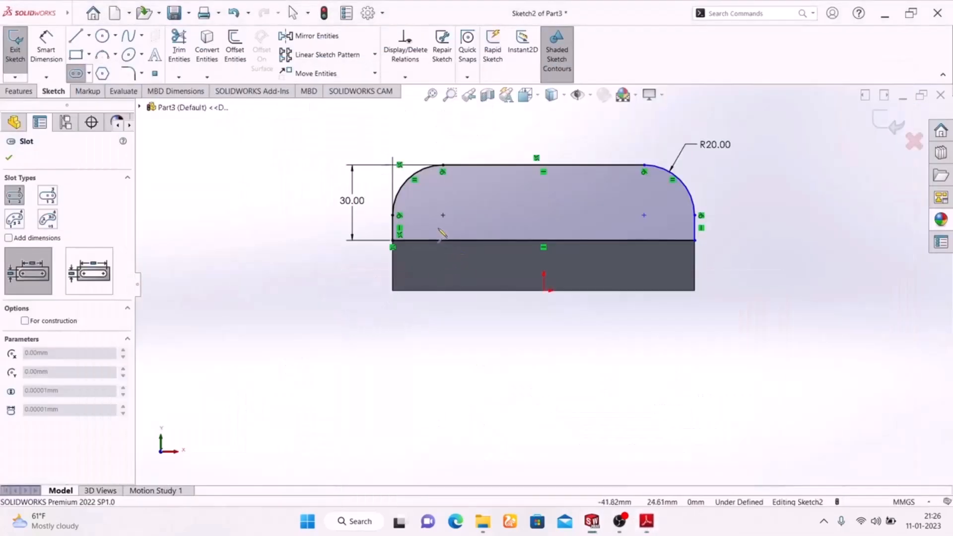
click(442, 216)
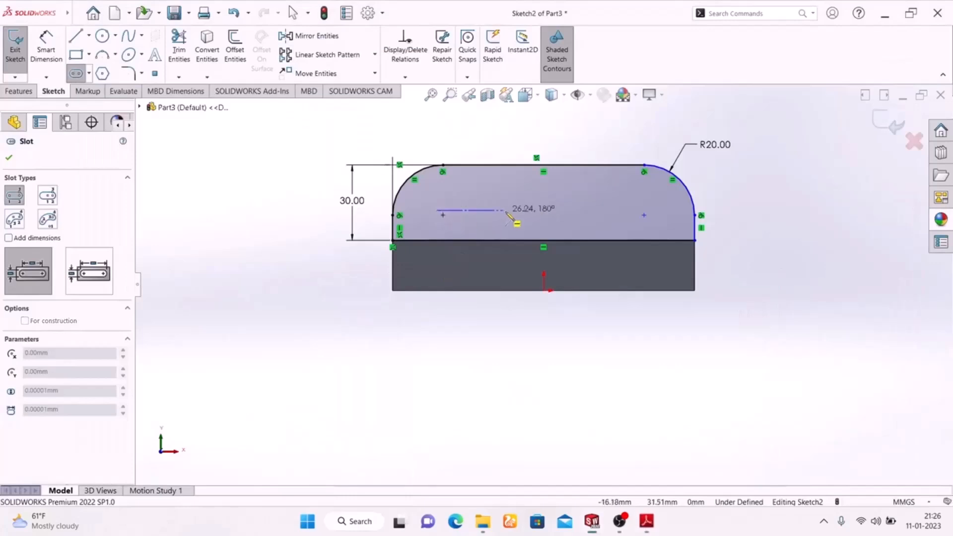
click(657, 213)
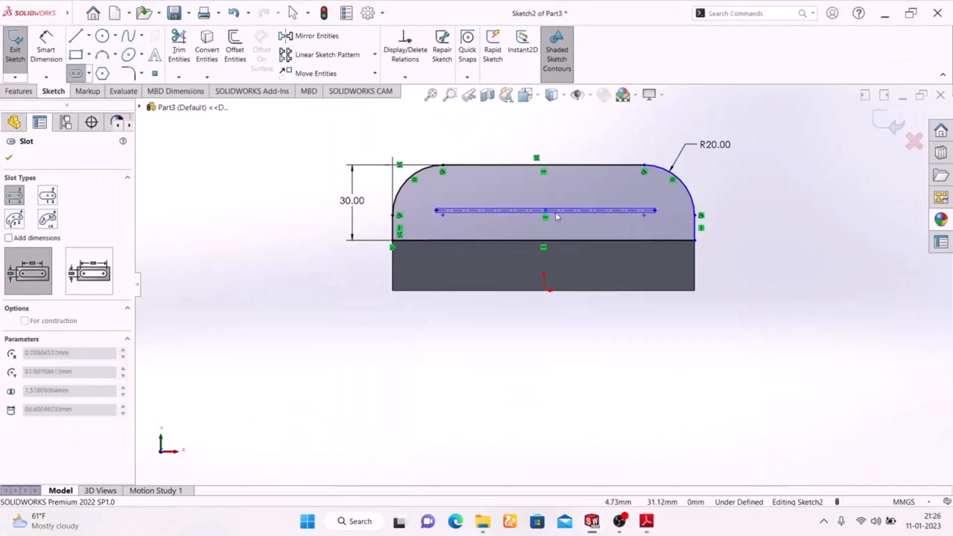
click(571, 224)
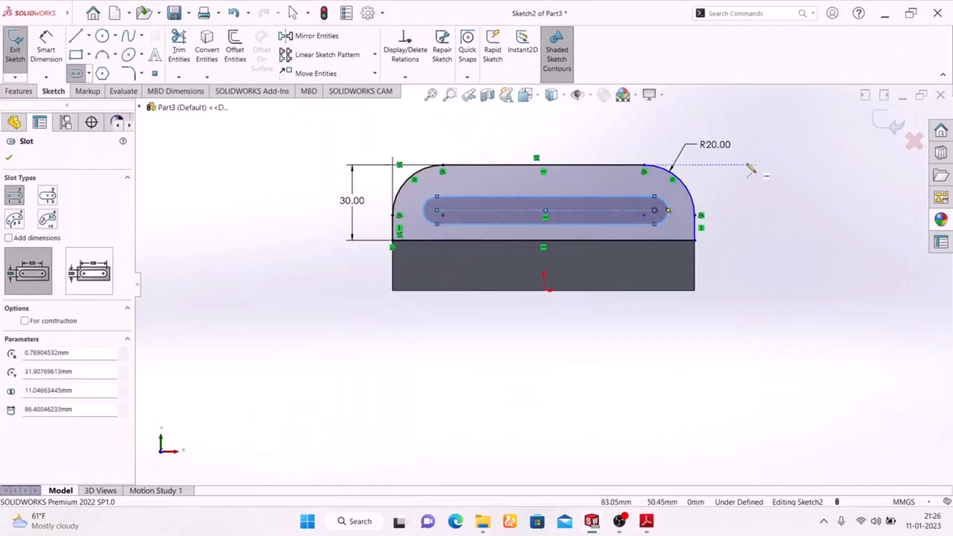
right_click(764, 186)
click(772, 190)
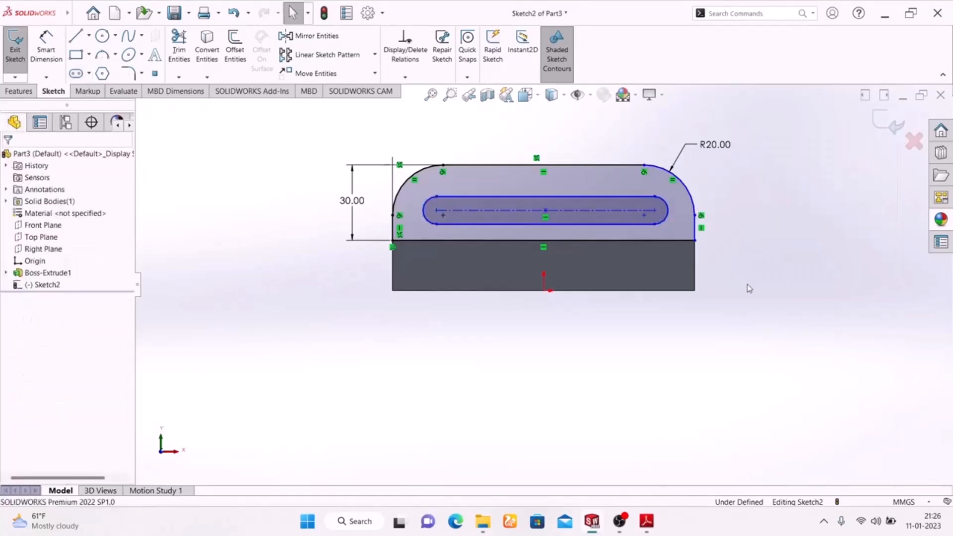
Check the PDF drawing and dimension the slot's centerline length as 80 mm, placing the dimension above the profile.
click(647, 521)
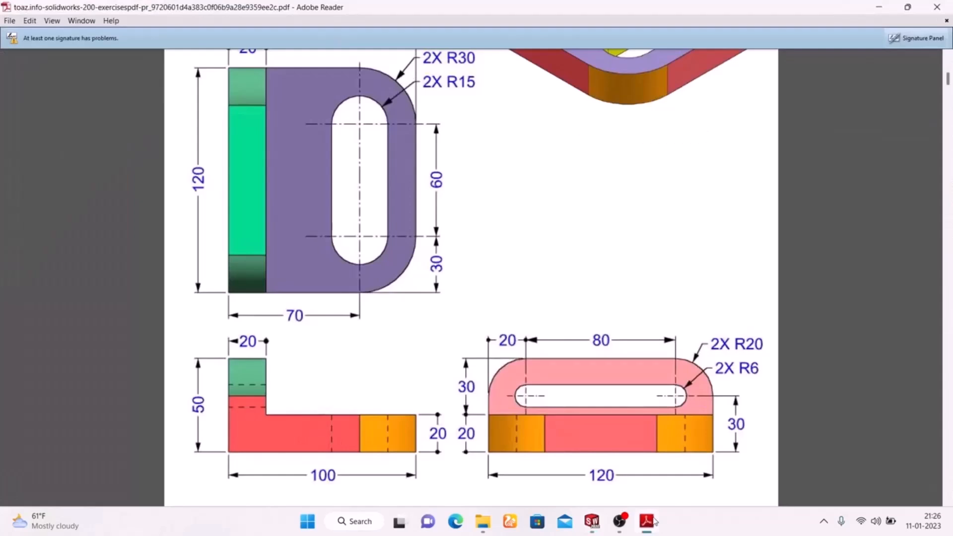
click(647, 520)
key(d)
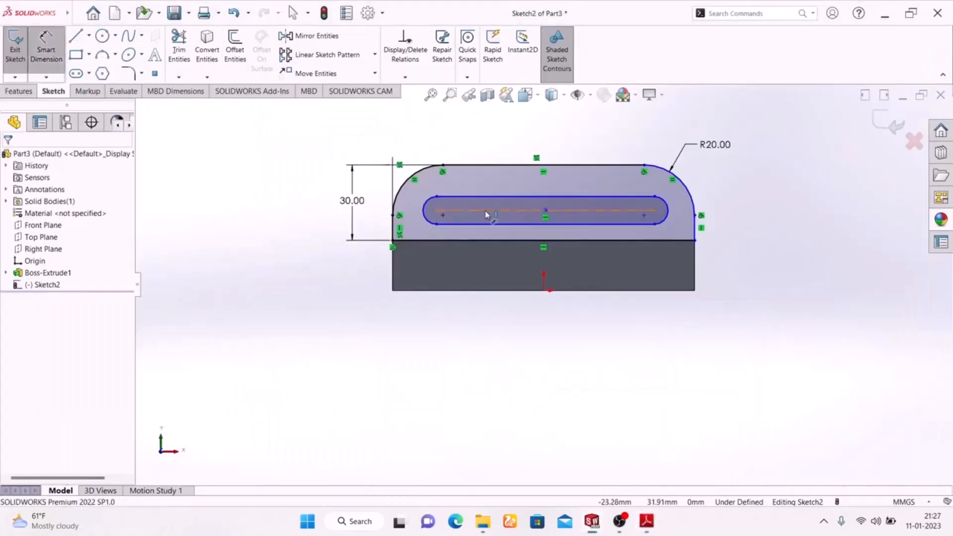
click(486, 212)
click(552, 129)
text(80)
key(Return)
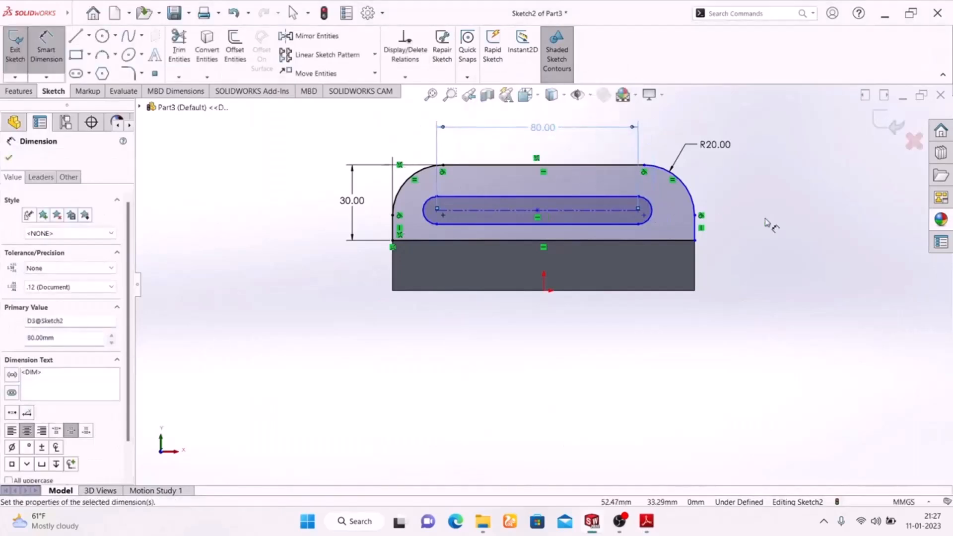
Check the PDF drawing and dimension the slot's right end arc with a 6 mm radius.
click(648, 522)
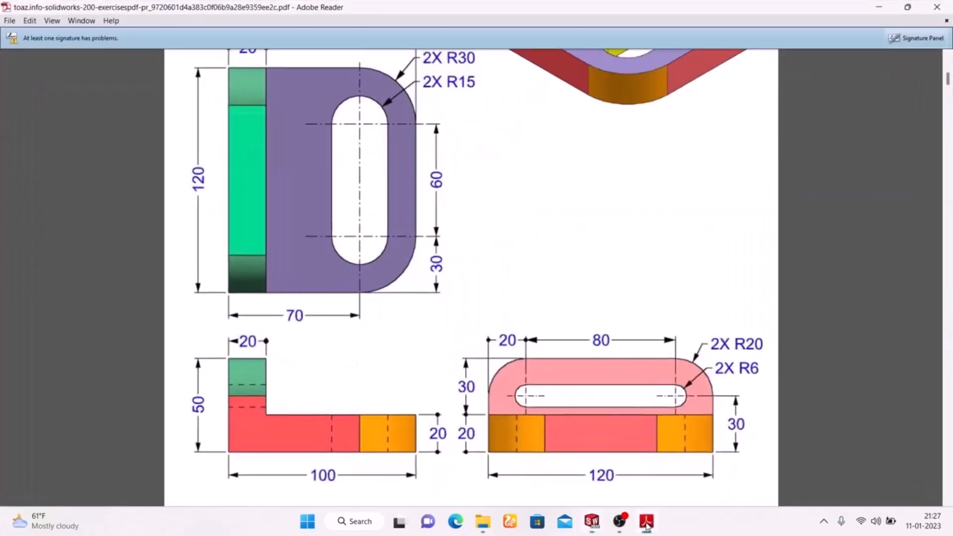
click(647, 523)
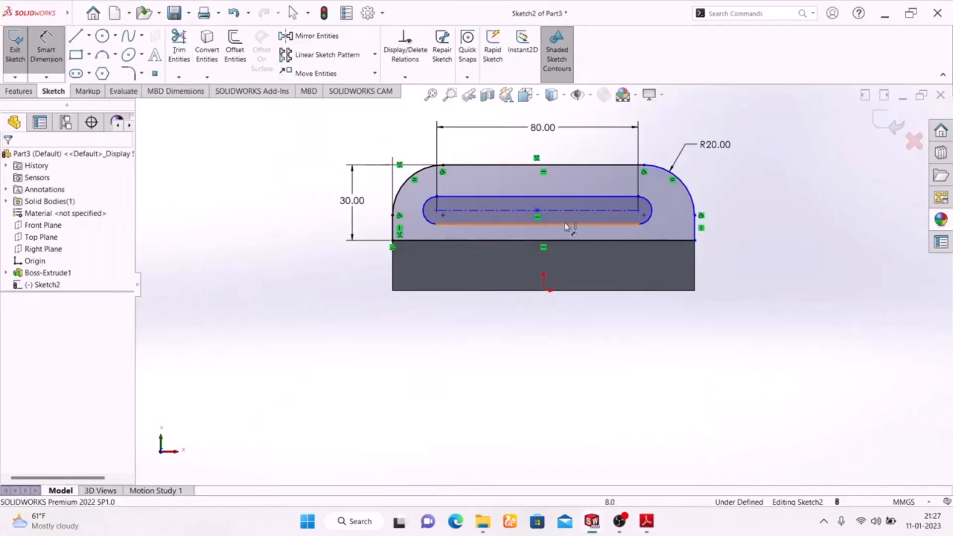
click(654, 212)
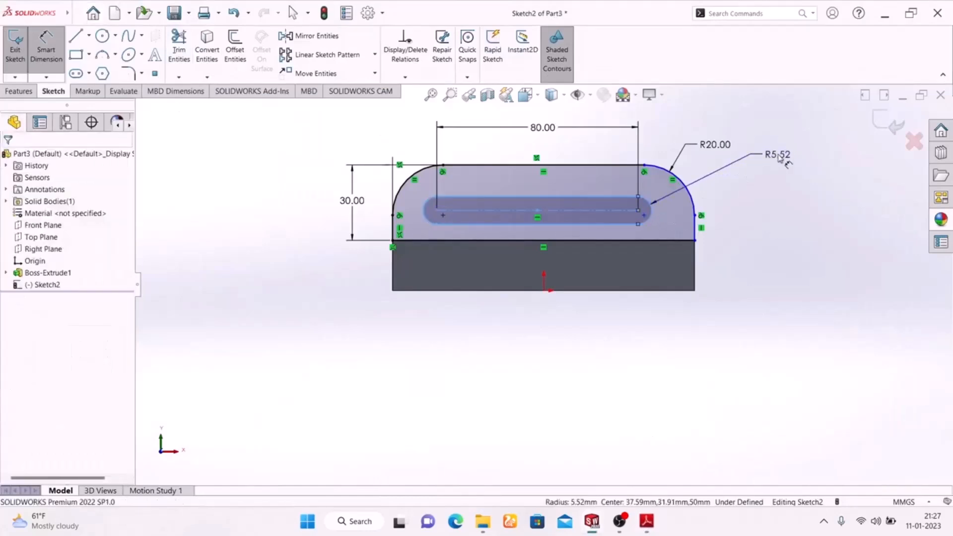
click(779, 156)
text(6)
key(Return)
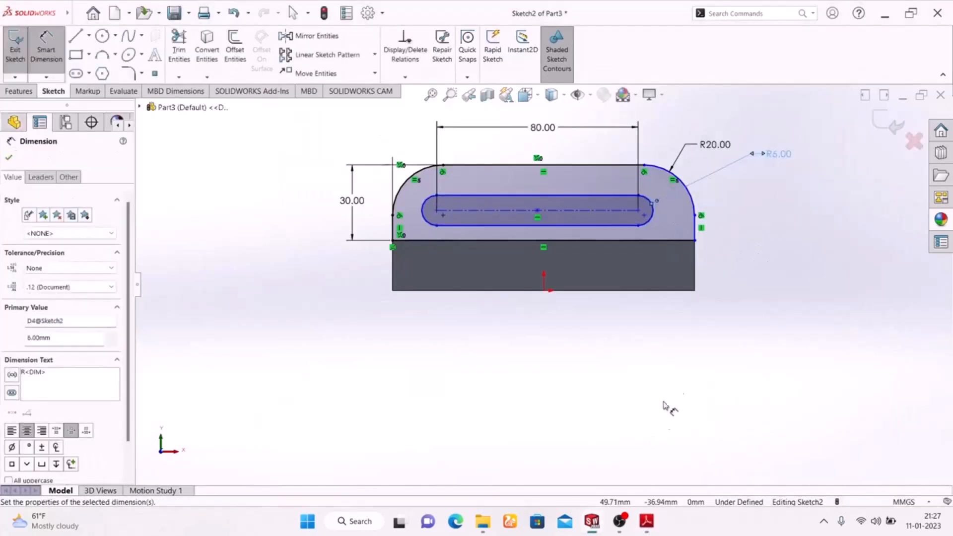
Dimension the slot's left arc centre 20 mm from the profile's left edge per the PDF, aligning it with the 80 mm dimension.
click(647, 522)
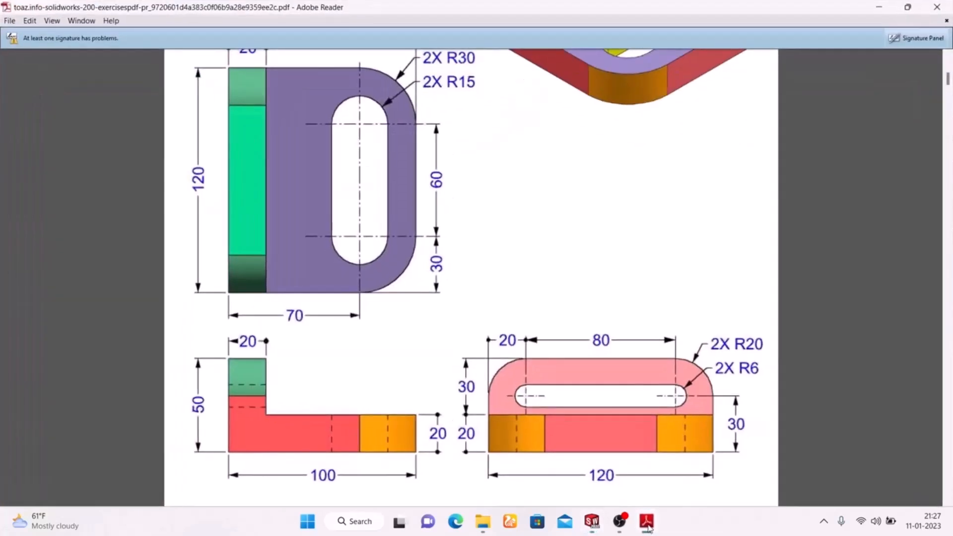
click(647, 522)
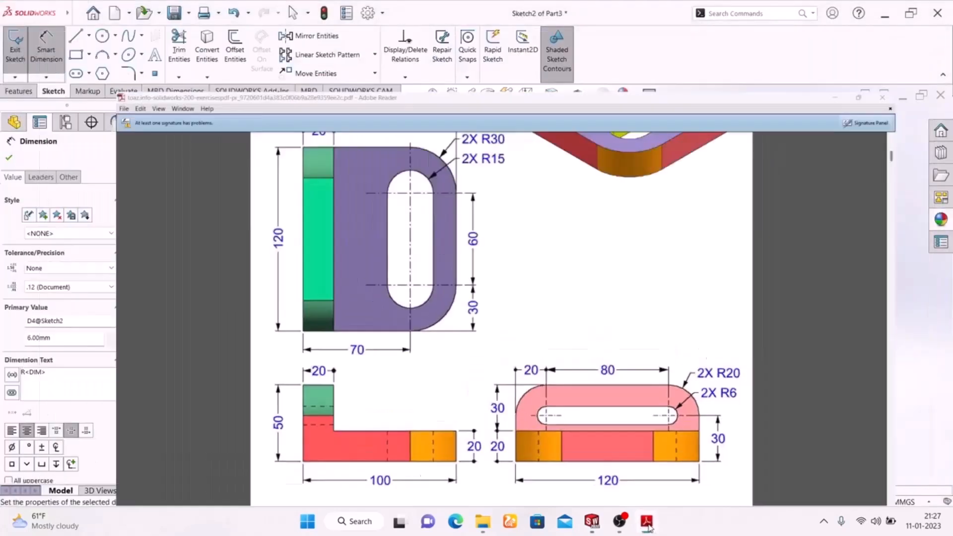
click(647, 522)
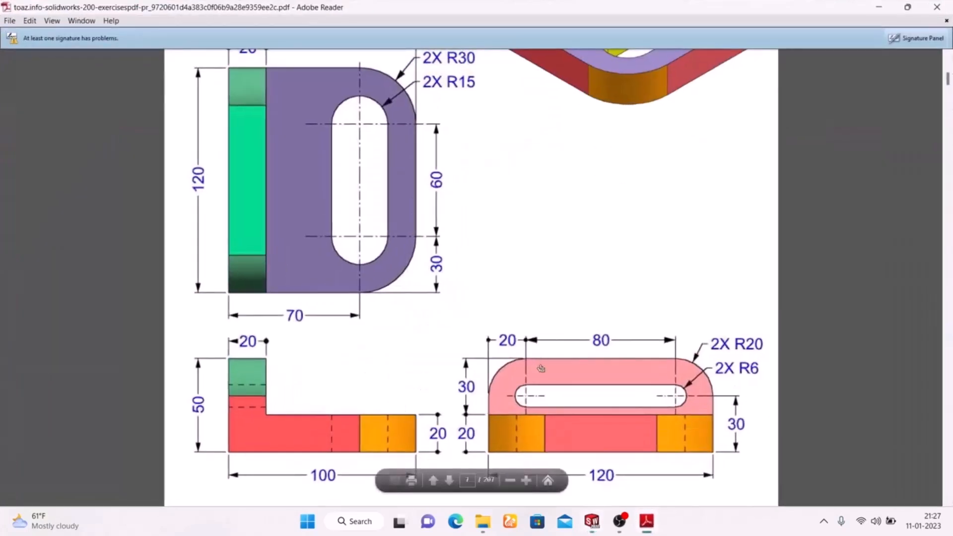
click(648, 522)
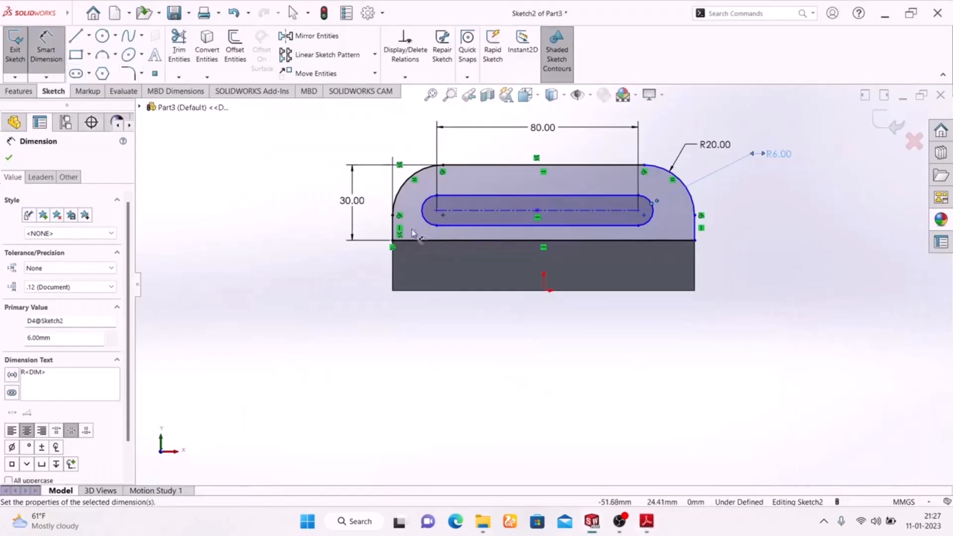
click(396, 229)
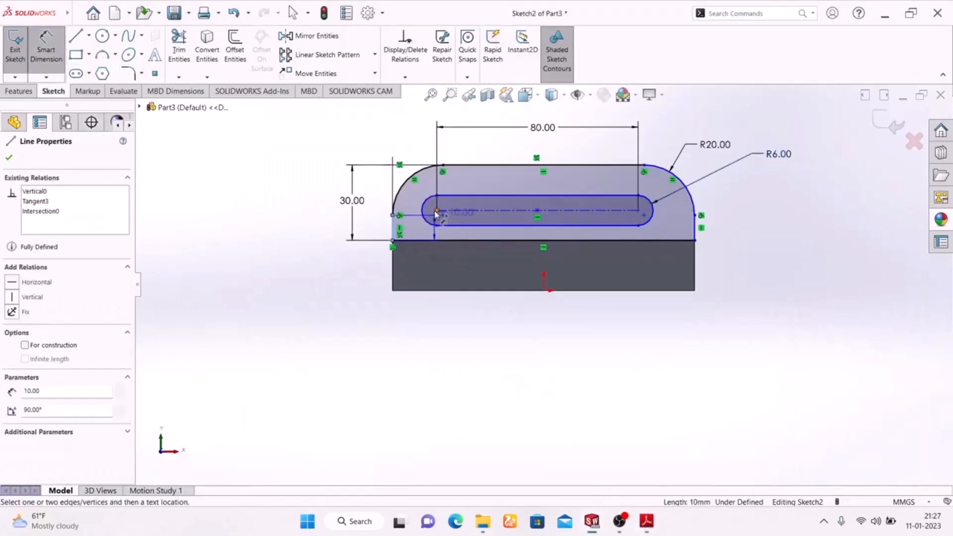
click(437, 211)
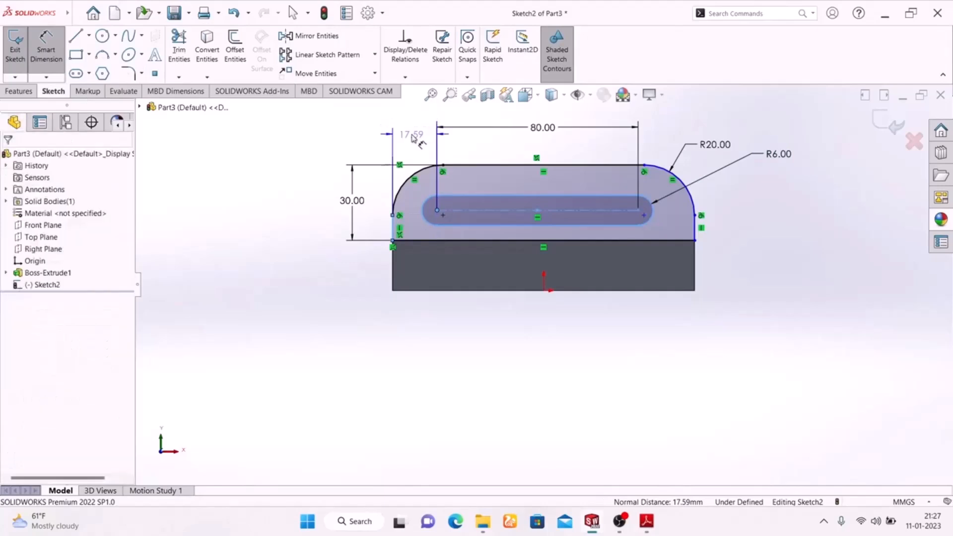
click(410, 138)
text(20)
key(Return)
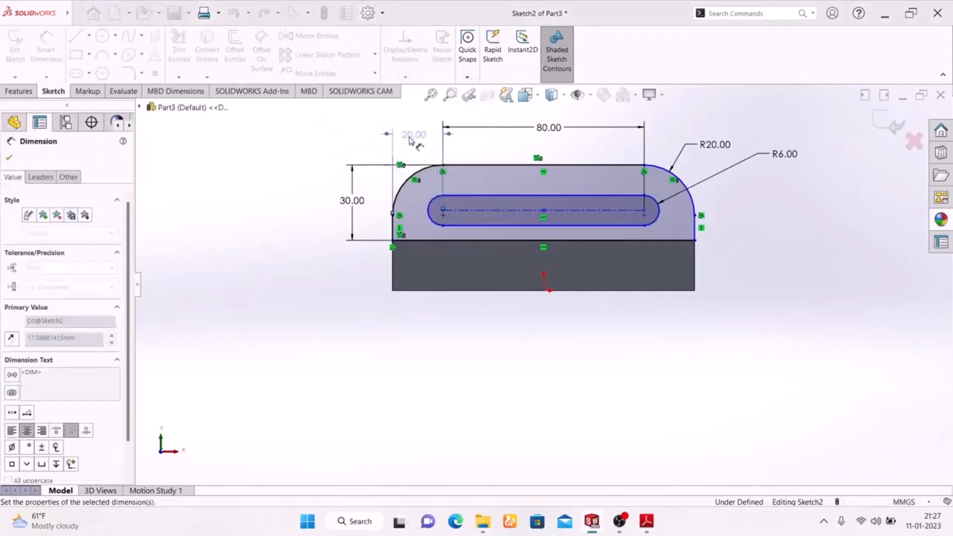
drag(417, 142, 418, 131)
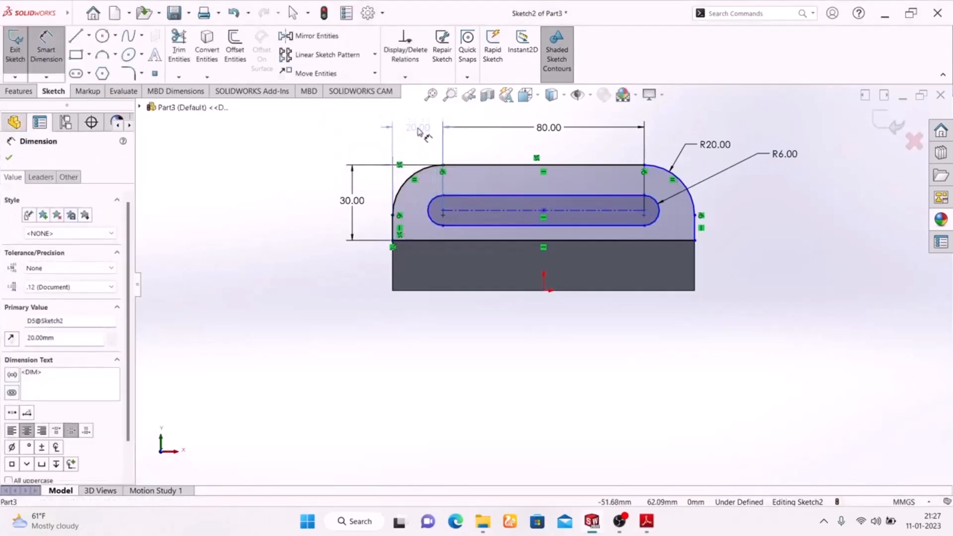
Finish the slot dimensioning, check the PDF drawing once more and close the flange sketch.
click(274, 235)
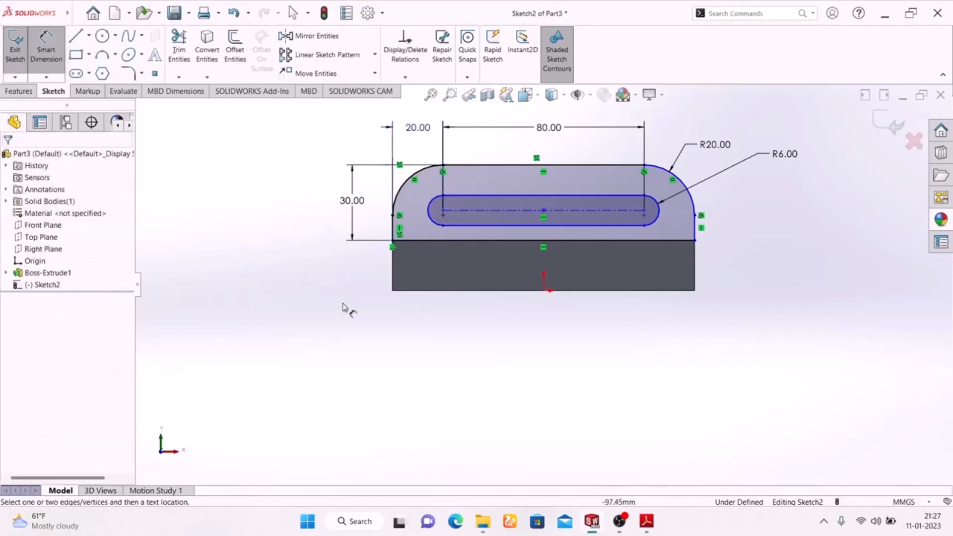
click(646, 522)
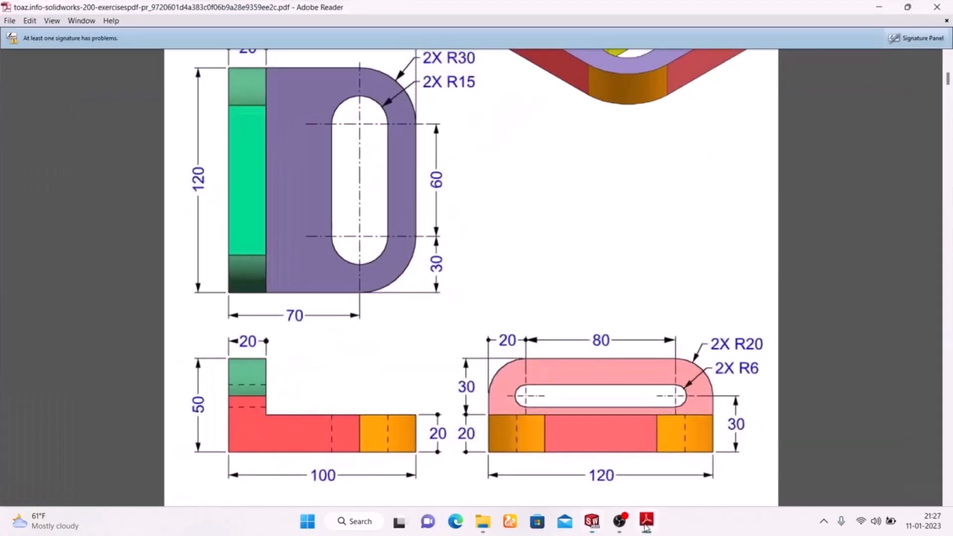
click(646, 521)
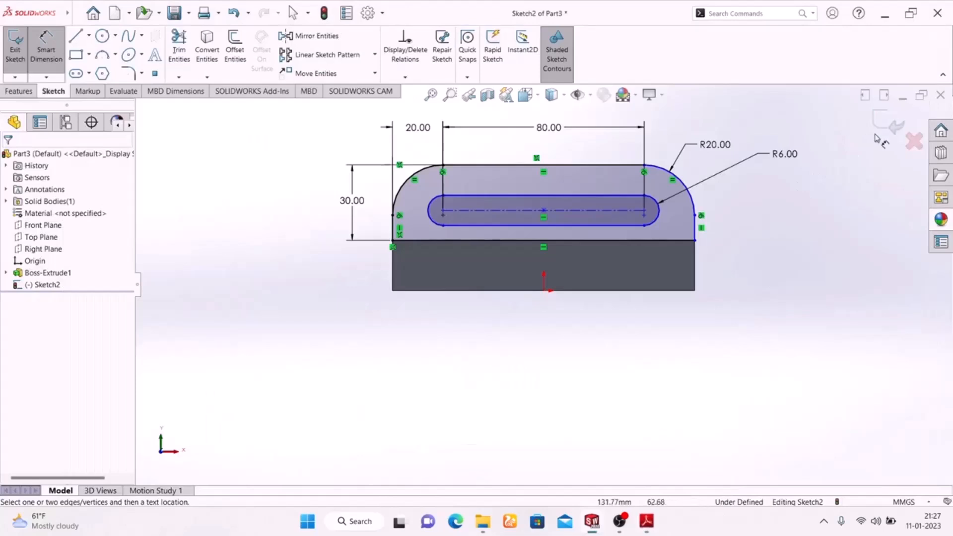
click(886, 123)
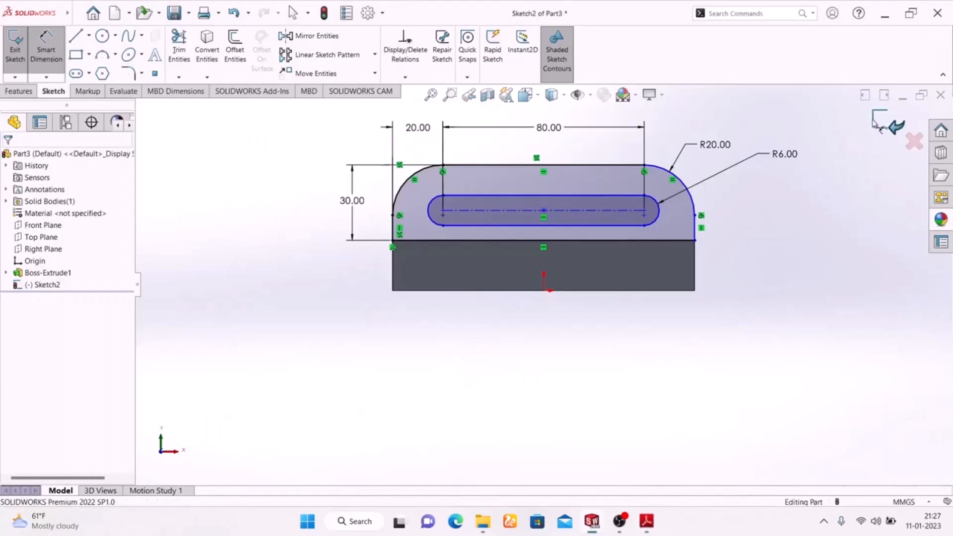
Check the flange thickness in the PDF drawing and extrude the flange sketch 20 mm blind, reversed to lie over the base plate.
key(f)
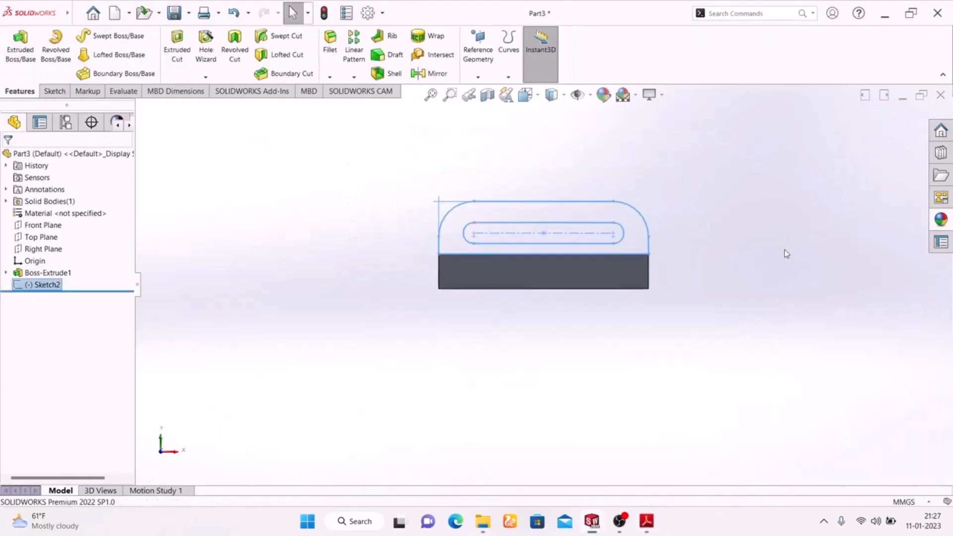
key(space)
click(902, 232)
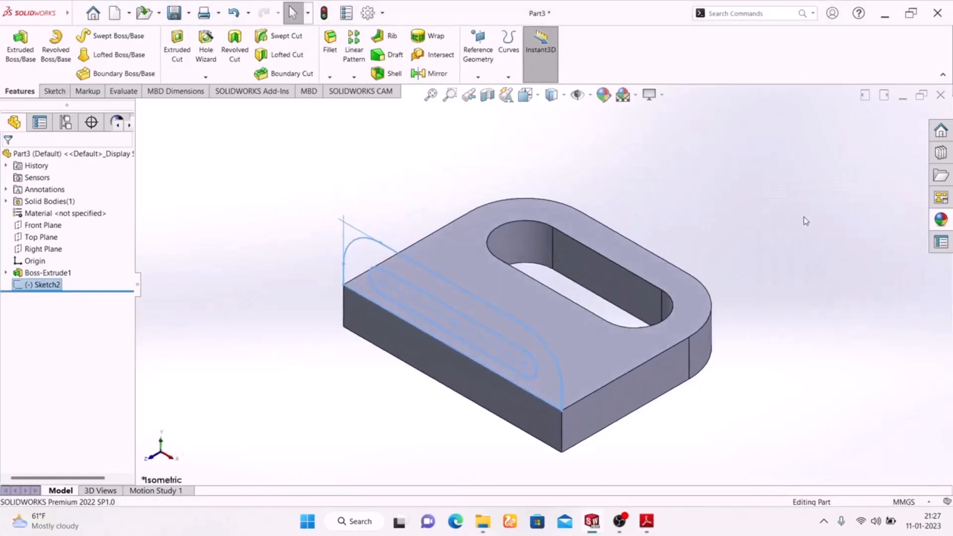
click(644, 523)
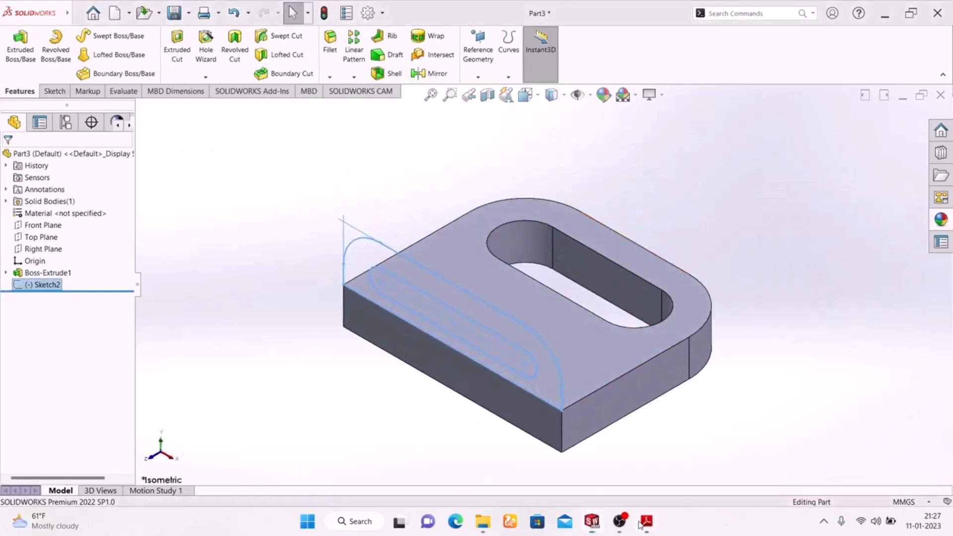
mouse_move(525, 486)
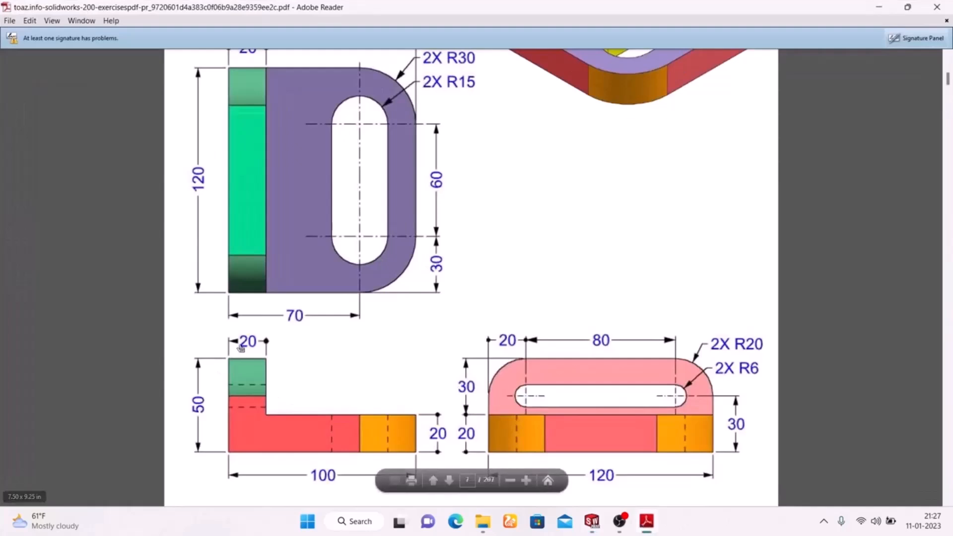
click(645, 524)
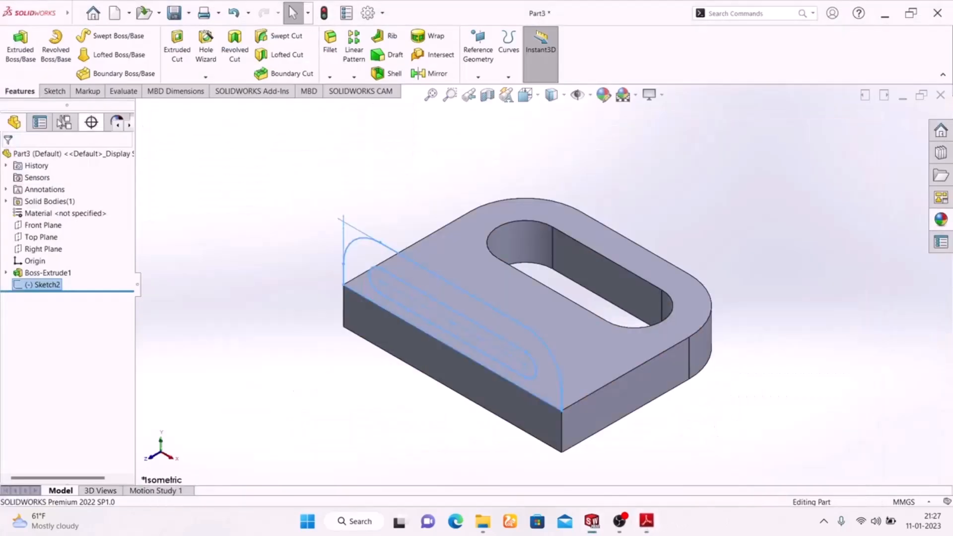
click(9, 69)
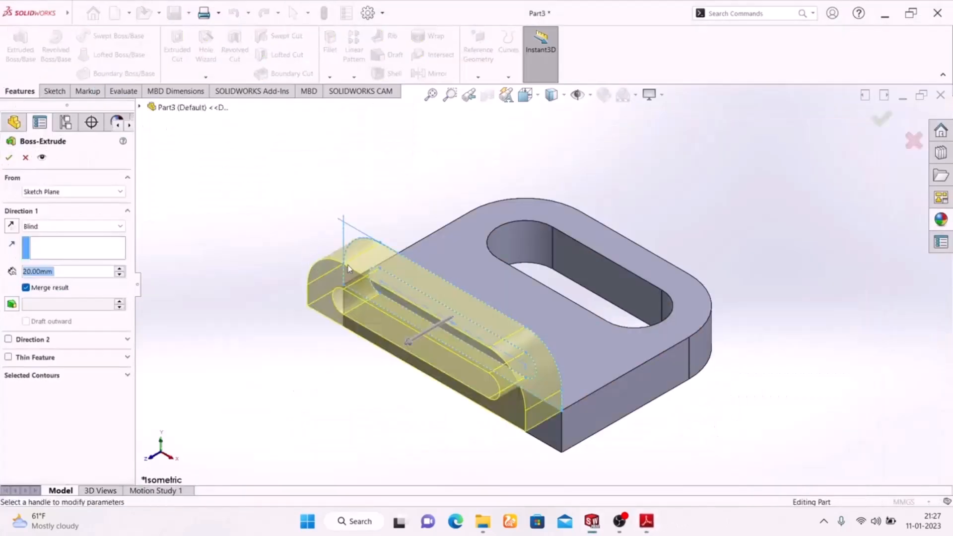
click(12, 226)
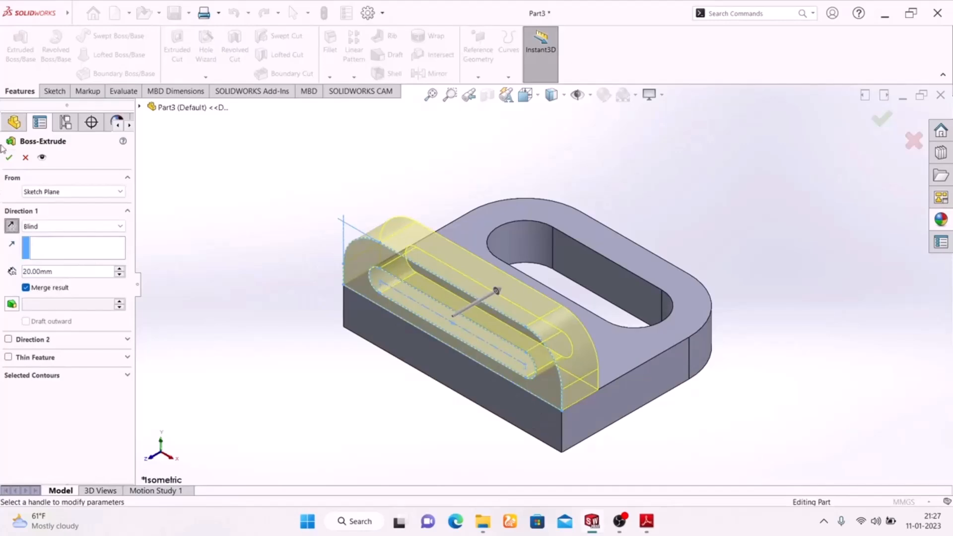
click(8, 158)
Compare the finished bracket and its face colours with the isometric view in the Exercise-02 PDF.
middle_drag(252, 332, 275, 419)
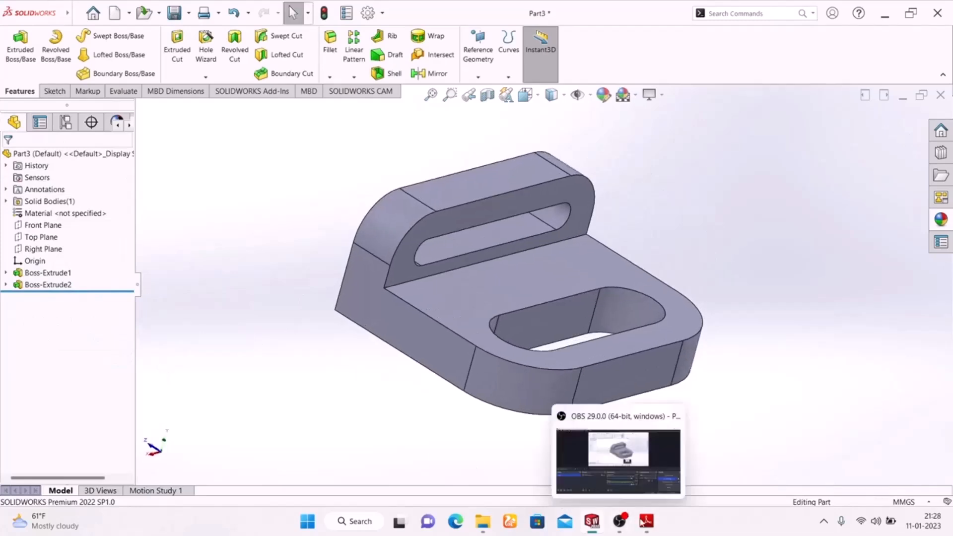
click(646, 522)
scroll(560, 265, up, 3)
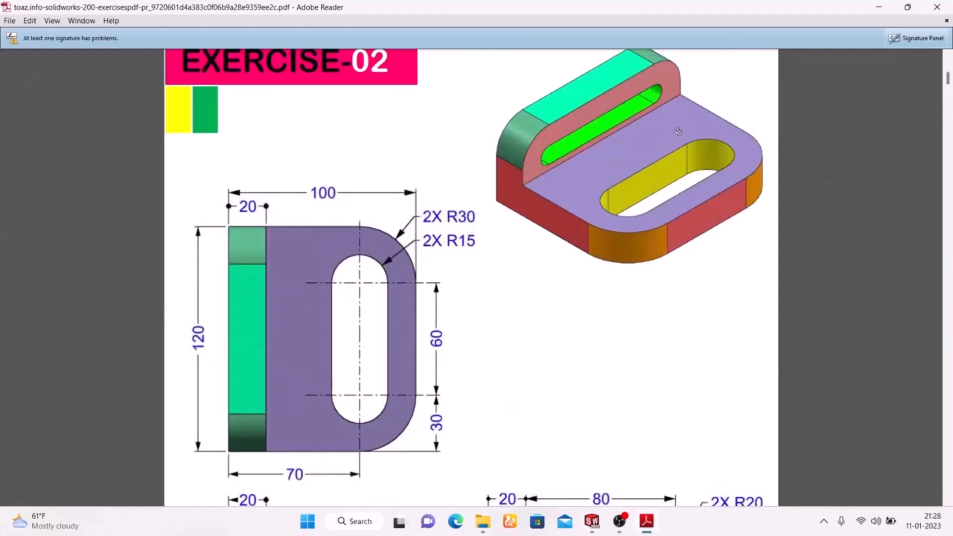
click(647, 521)
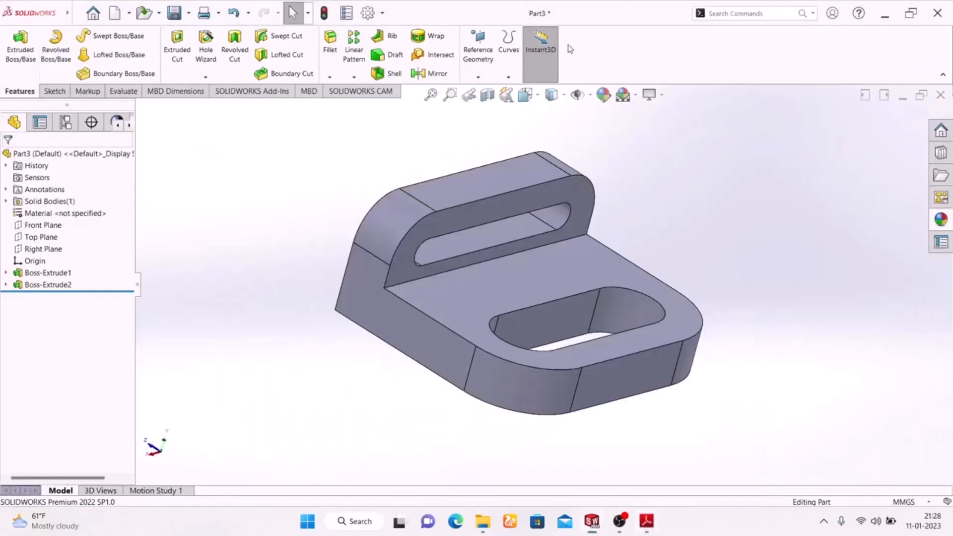
click(604, 94)
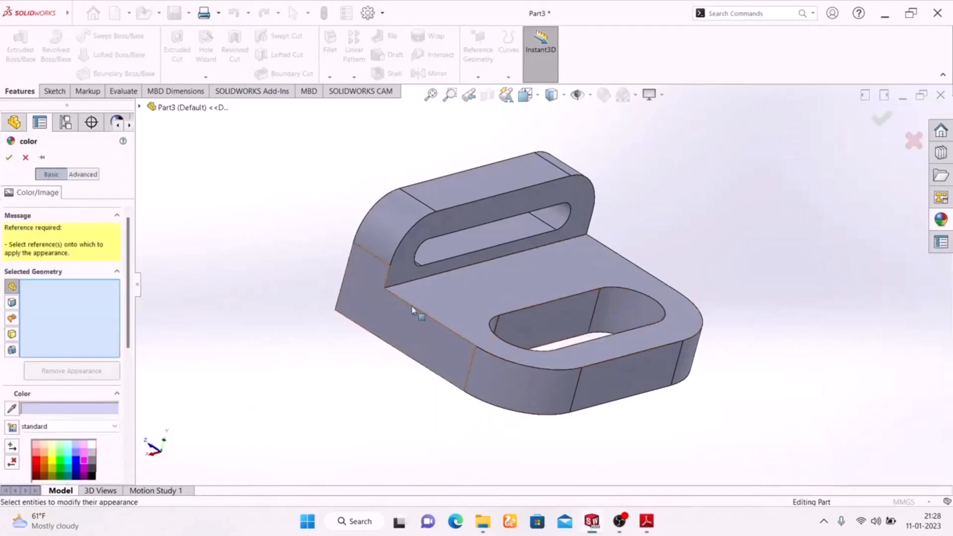
click(542, 322)
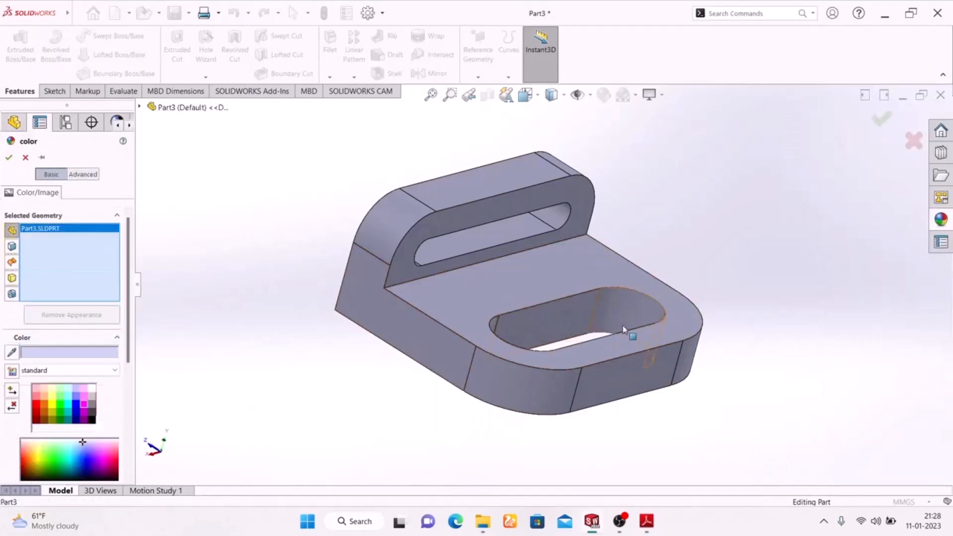
click(635, 312)
middle_drag(294, 335, 475, 379)
scroll(574, 310, down, 3)
click(575, 323)
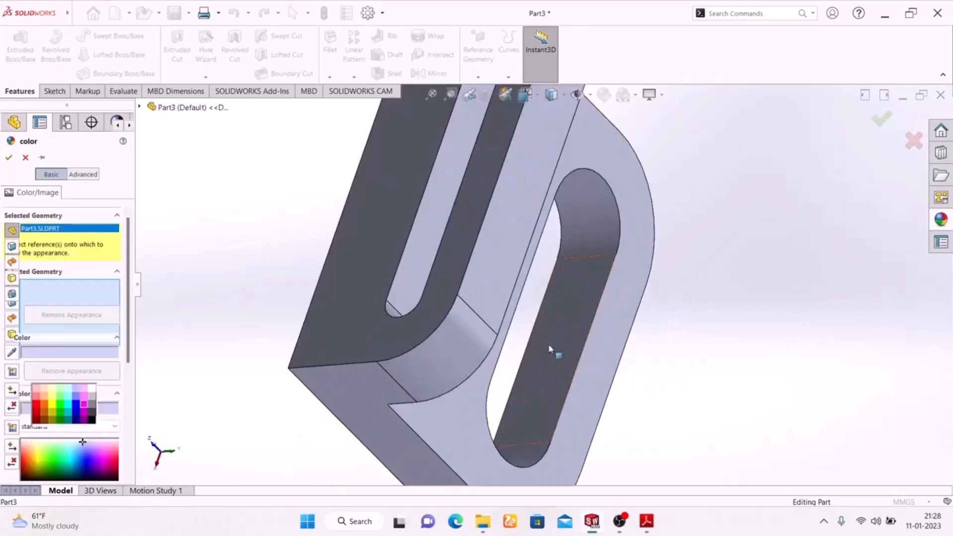
click(516, 454)
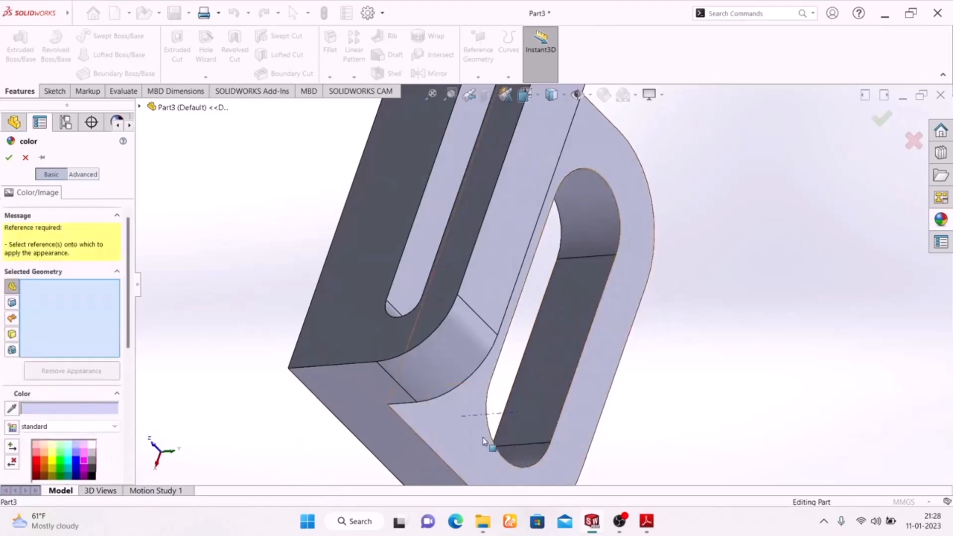
click(25, 158)
Colour all eight inner faces of the base plate slot and the flange slot green.
middle_drag(698, 282, 541, 280)
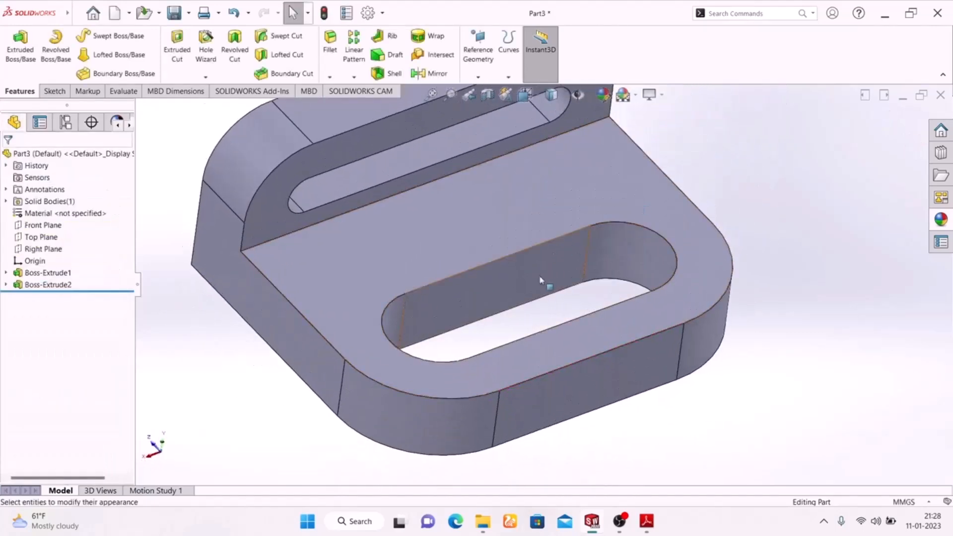
click(541, 281)
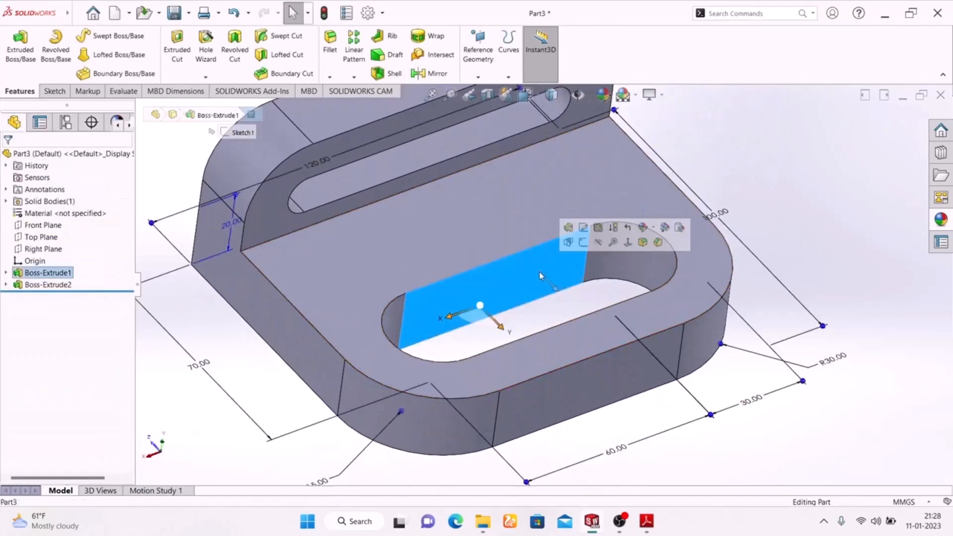
ctrl+click(392, 313)
middle_drag(484, 293, 548, 337)
click(570, 334)
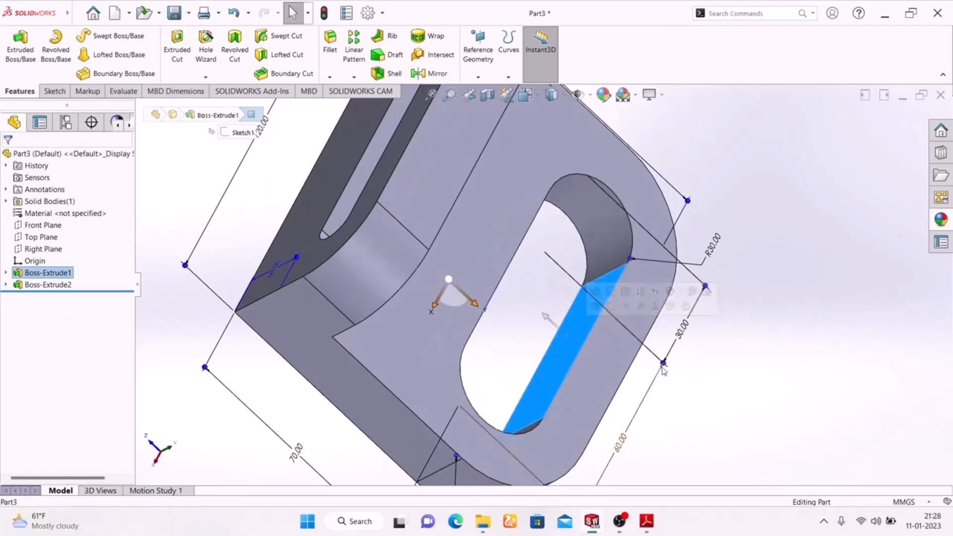
click(594, 249)
middle_drag(746, 379, 484, 253)
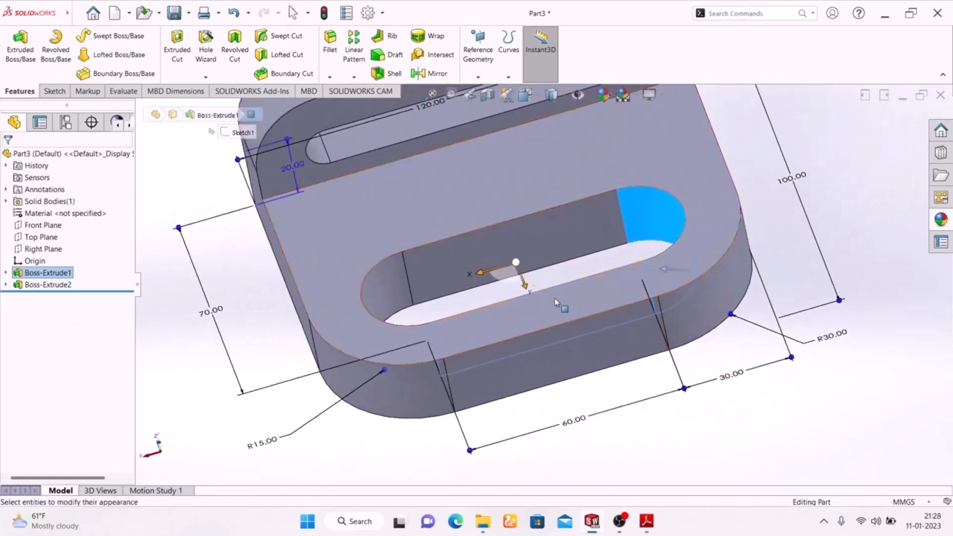
ctrl+click(479, 250)
ctrl+click(390, 288)
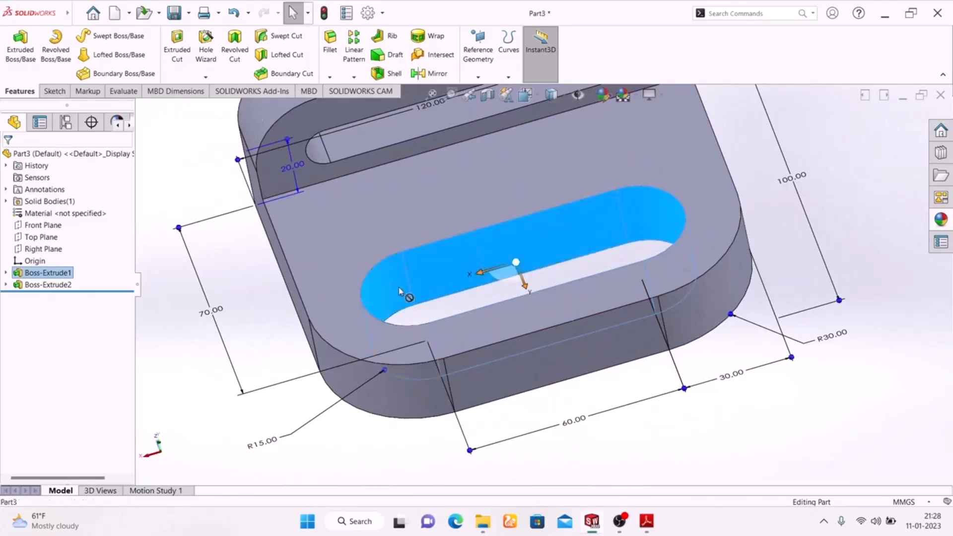
middle_drag(390, 288, 512, 308)
scroll(511, 298, down, 5)
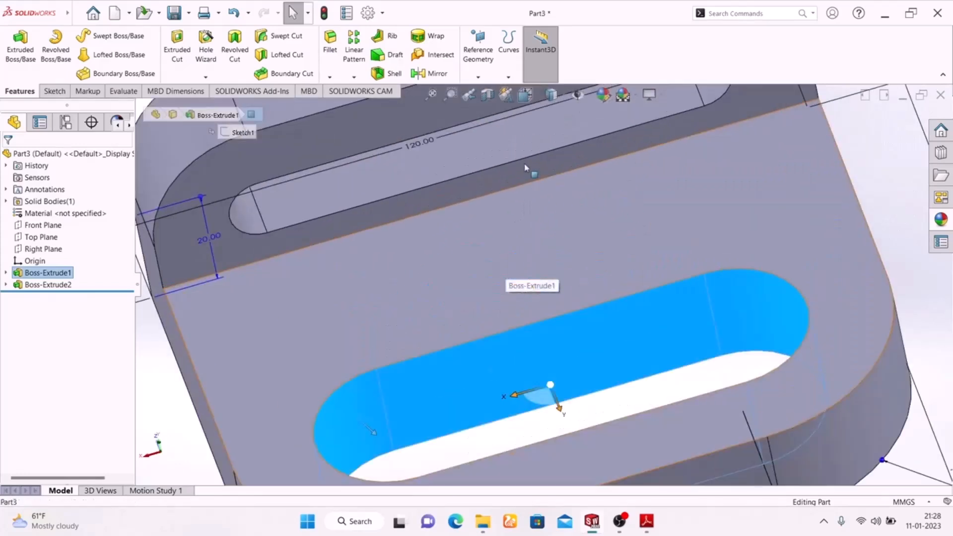
ctrl+click(460, 153)
scroll(485, 229, up, 4)
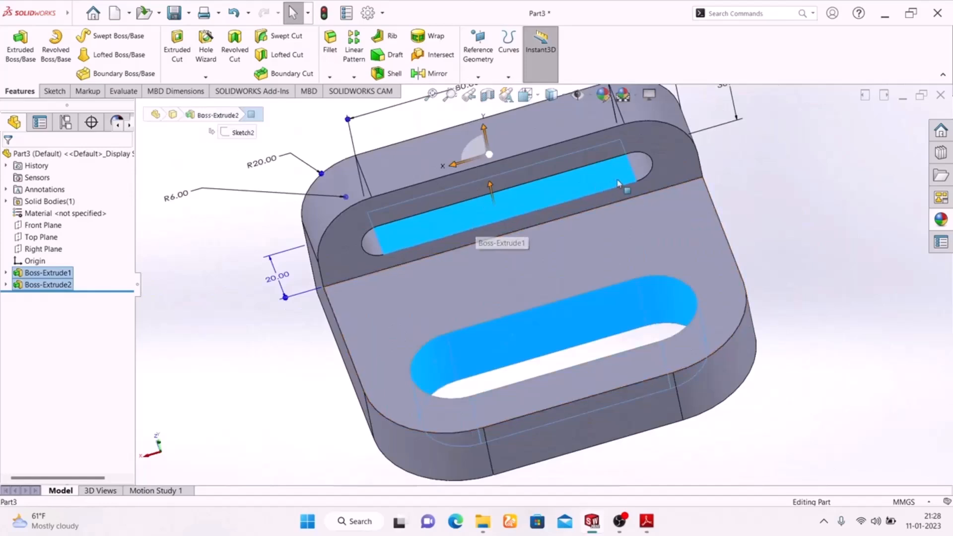
ctrl+click(635, 168)
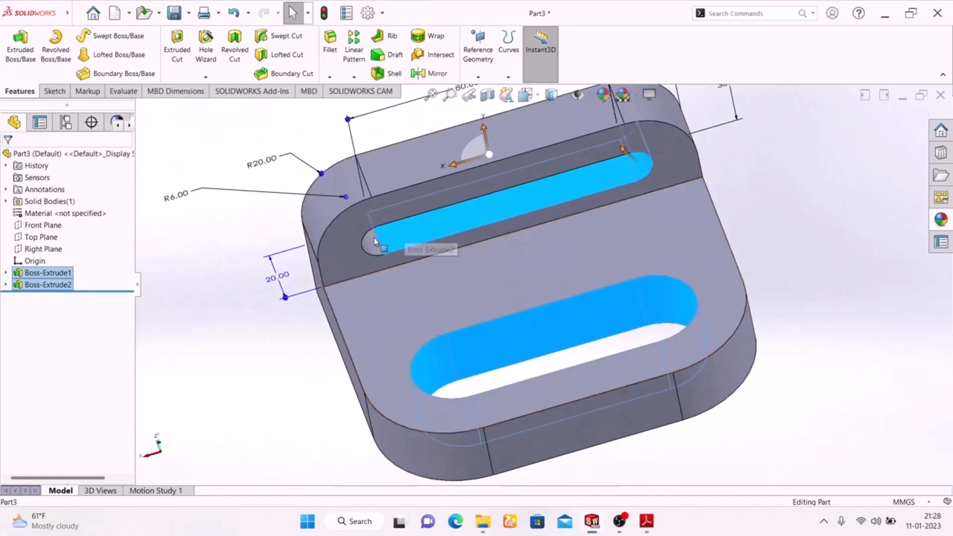
middle_drag(815, 274, 640, 168)
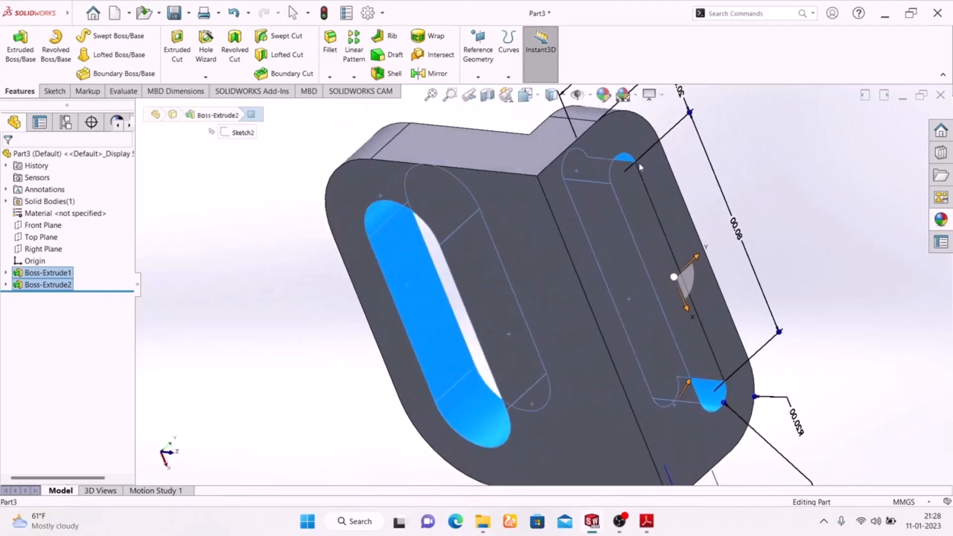
ctrl+click(694, 350)
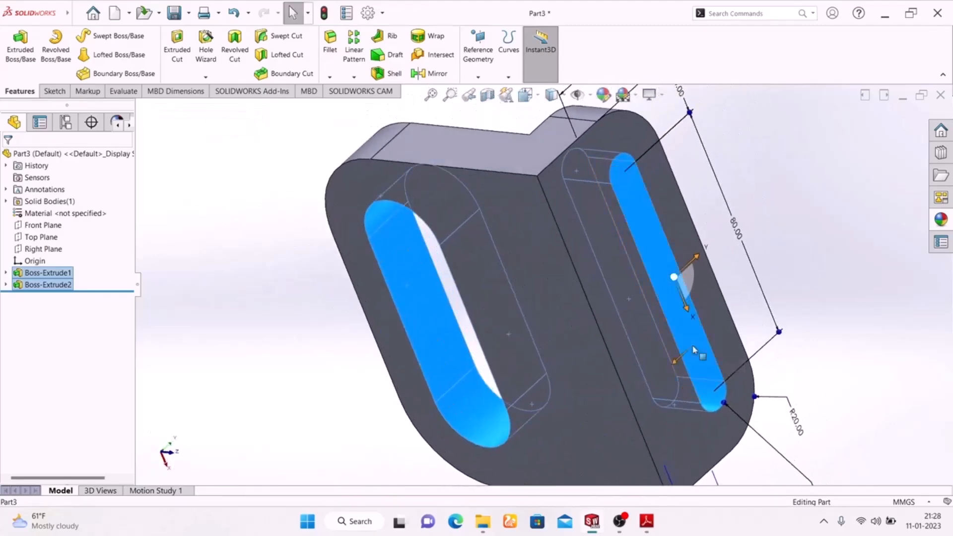
middle_drag(288, 234, 493, 439)
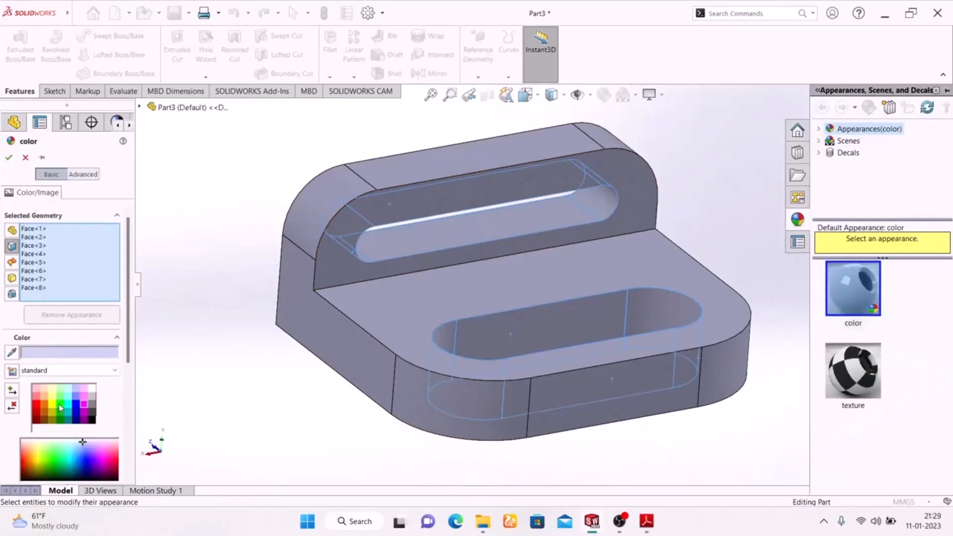
click(61, 408)
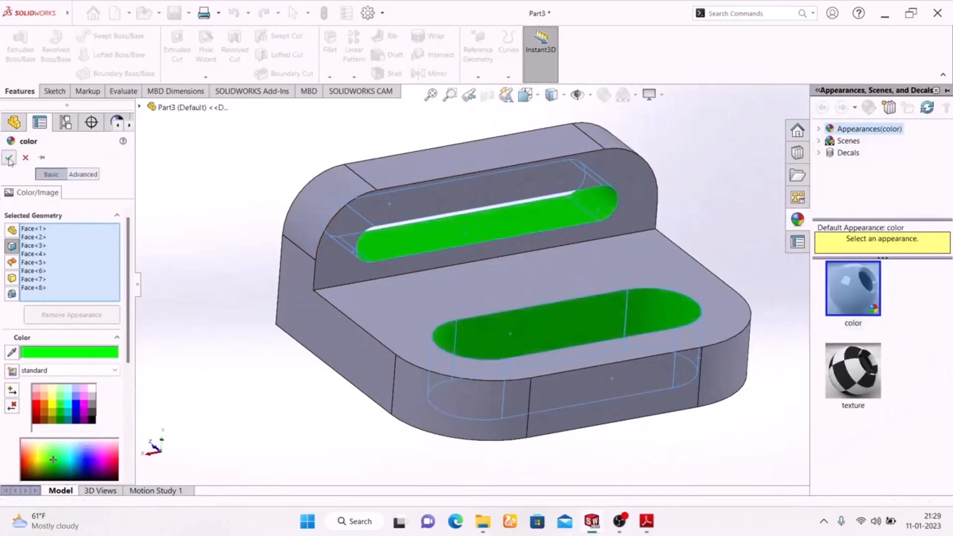
click(7, 157)
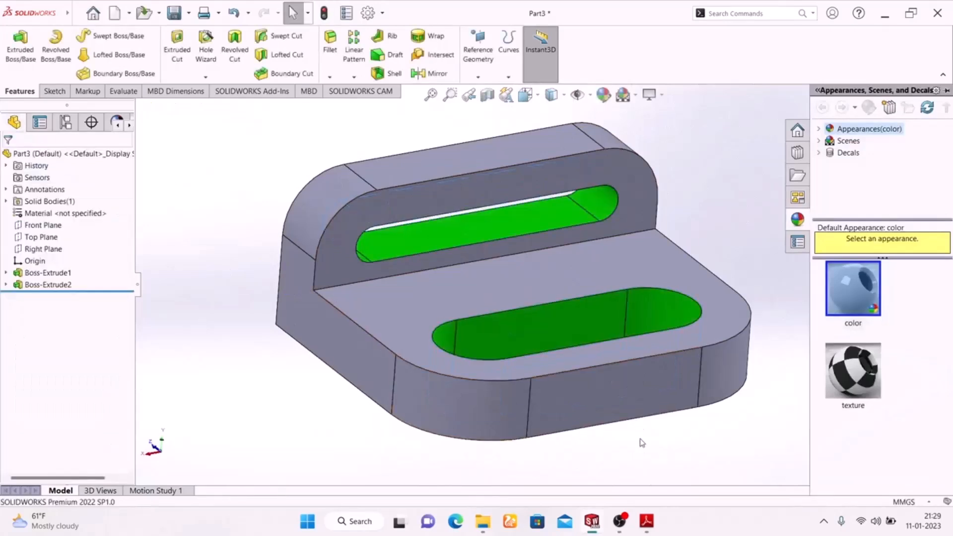
Check the face colours in the Exercise-02 PDF and colour the base plate's front face and both flat side faces red.
click(647, 521)
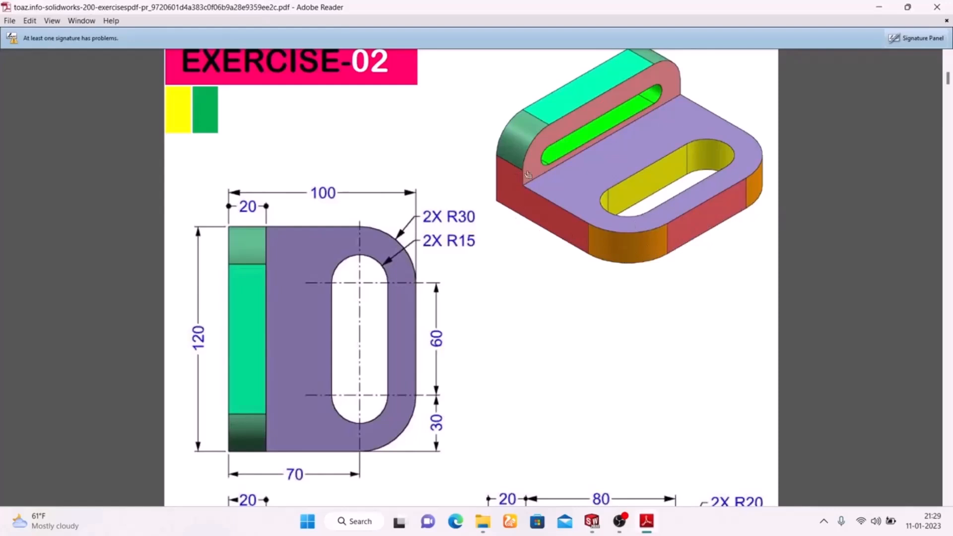
click(647, 522)
click(325, 318)
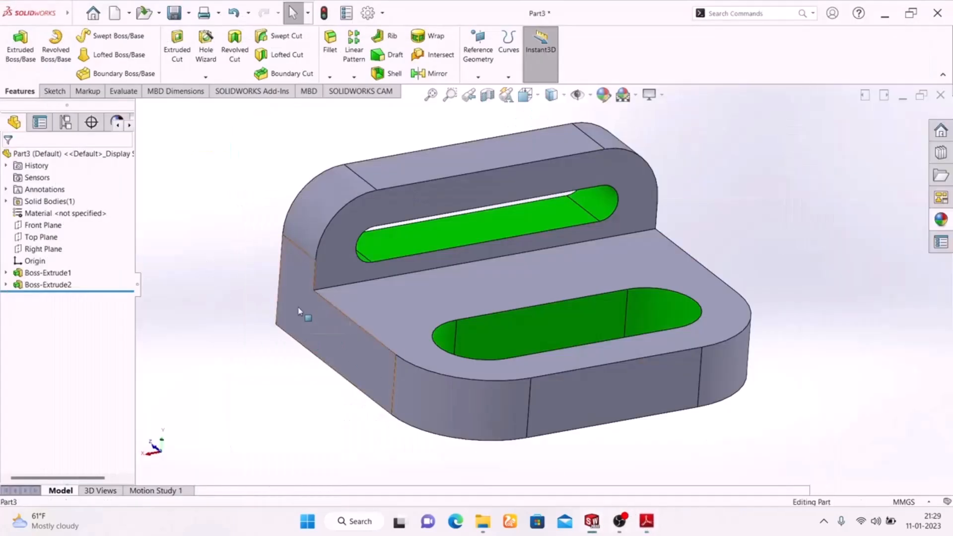
ctrl+click(621, 384)
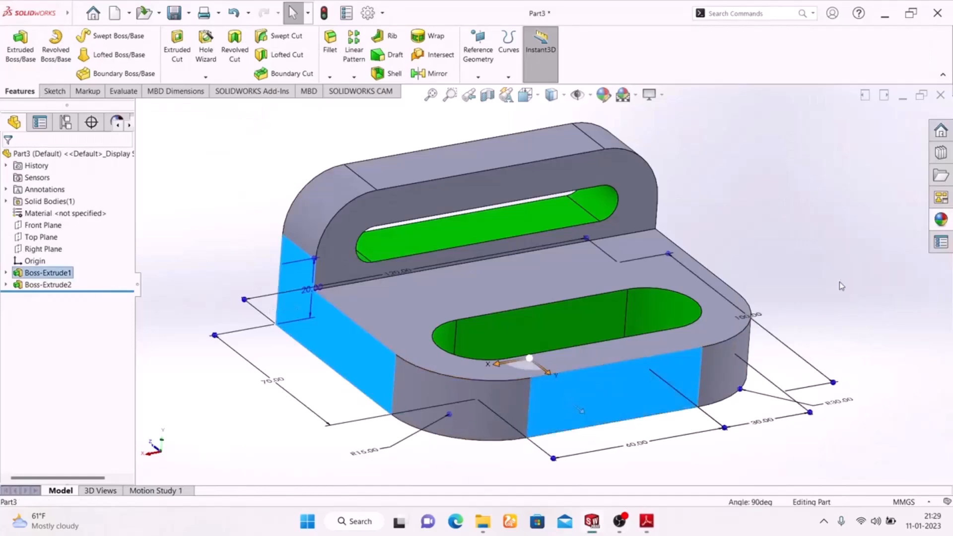
mouse_move(821, 279)
middle_down()
mouse_move(700, 269)
mouse_move(730, 268)
middle_up()
middle_drag(279, 289, 385, 256)
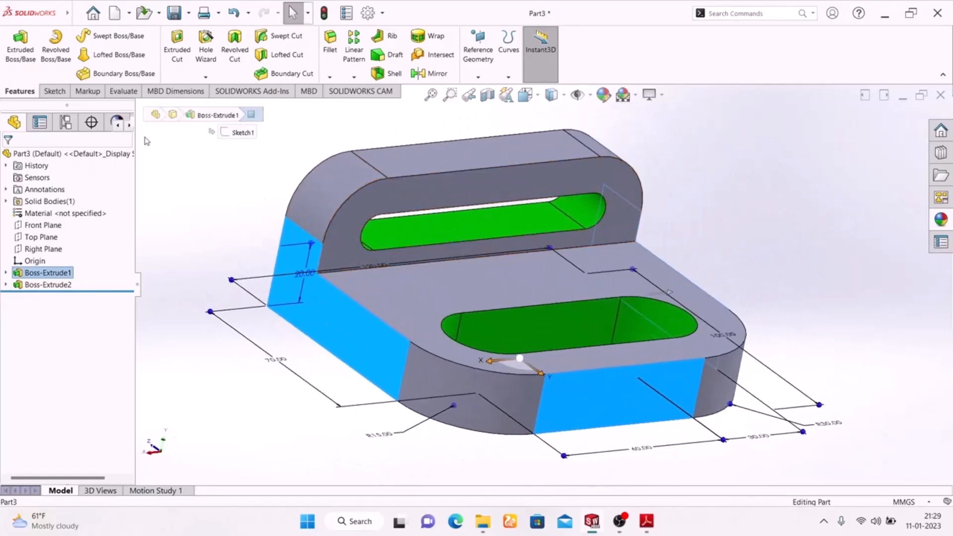
click(605, 95)
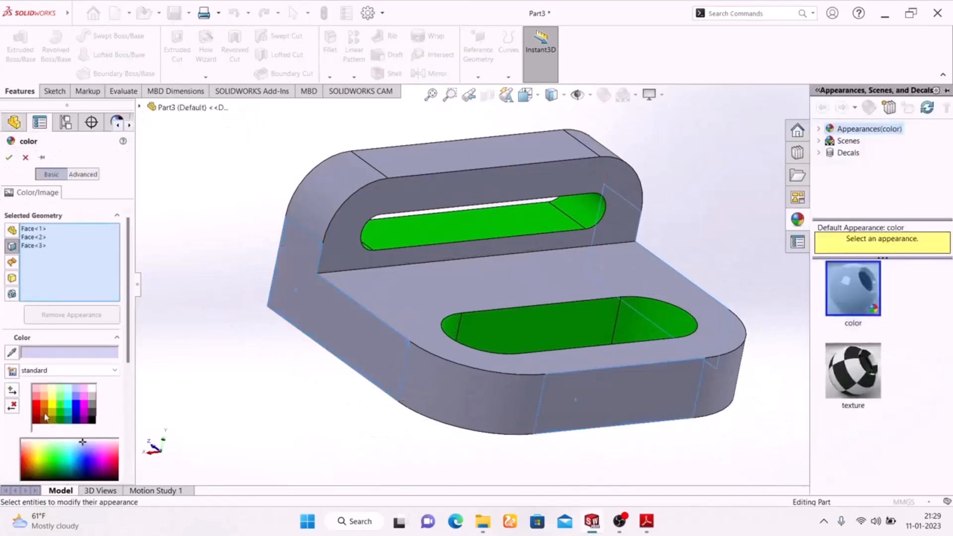
click(37, 409)
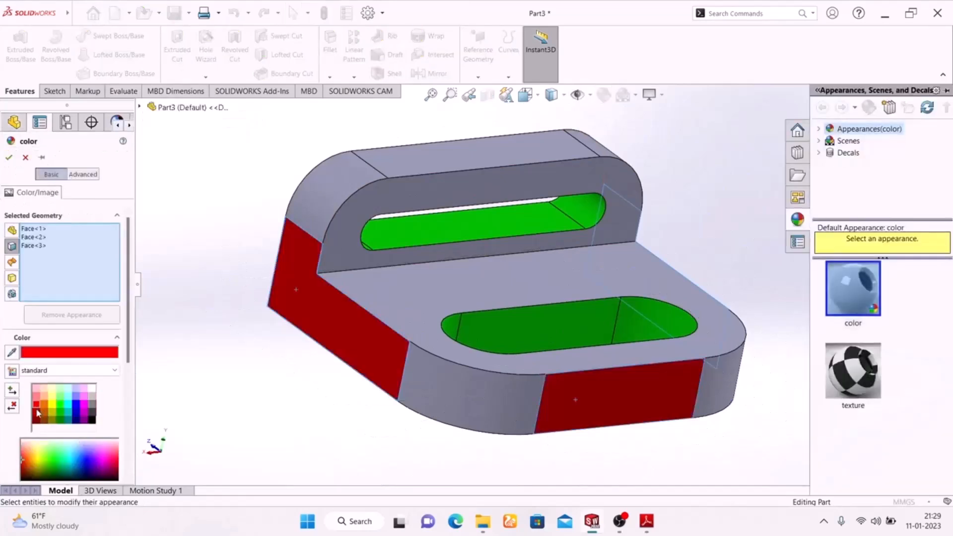
click(36, 397)
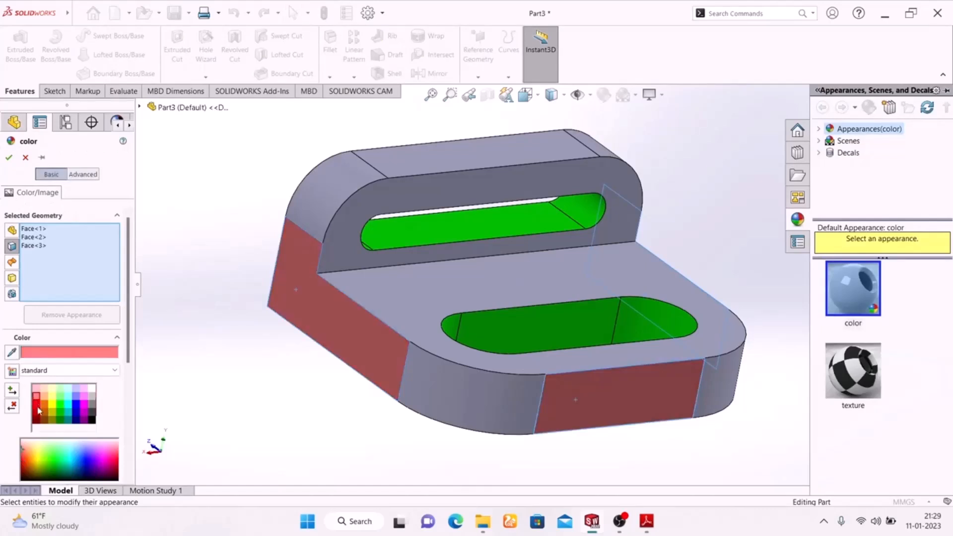
click(37, 408)
click(9, 159)
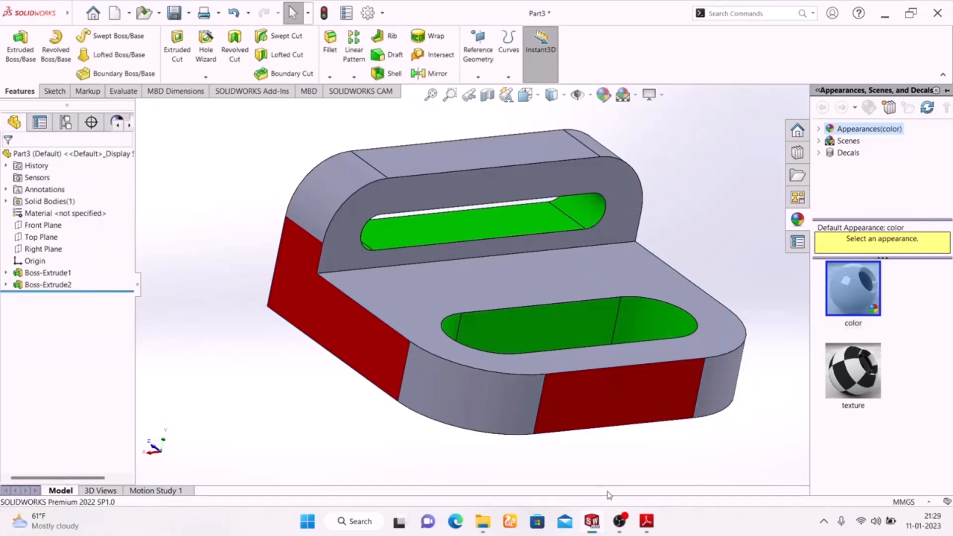
Check the corner colours in the PDF views and colour the four rounded outer corner faces of the base plate and flange yellow.
click(647, 521)
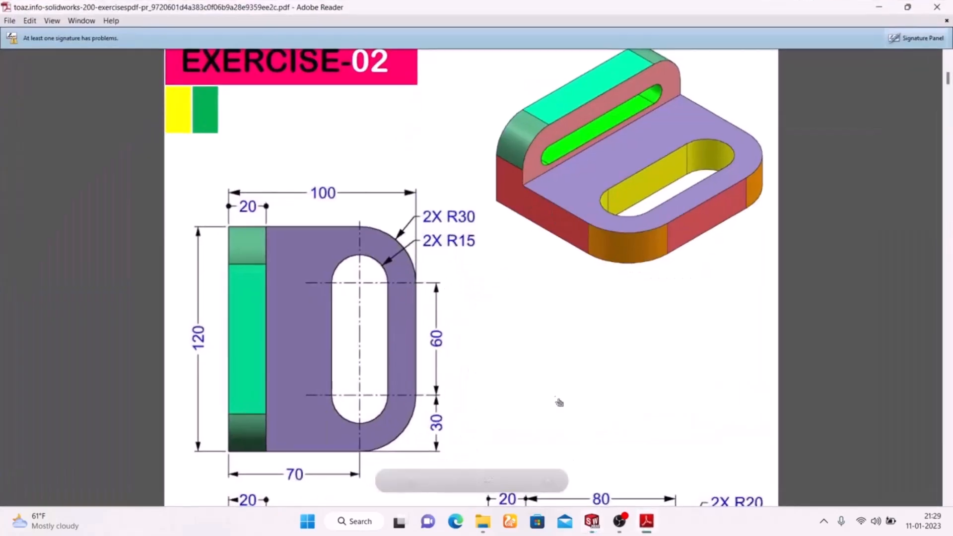
scroll(541, 374, down, 10)
scroll(561, 328, up, 2)
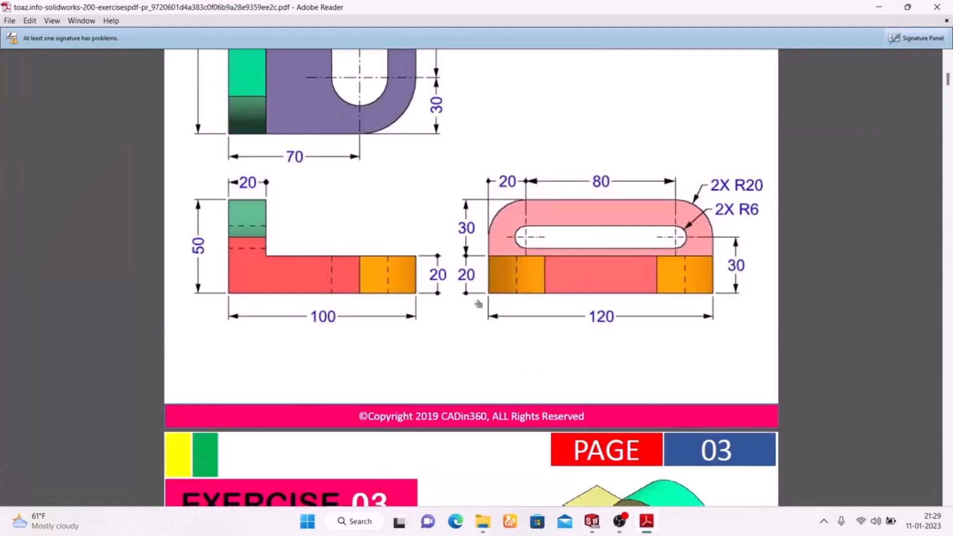
scroll(338, 297, up, 3)
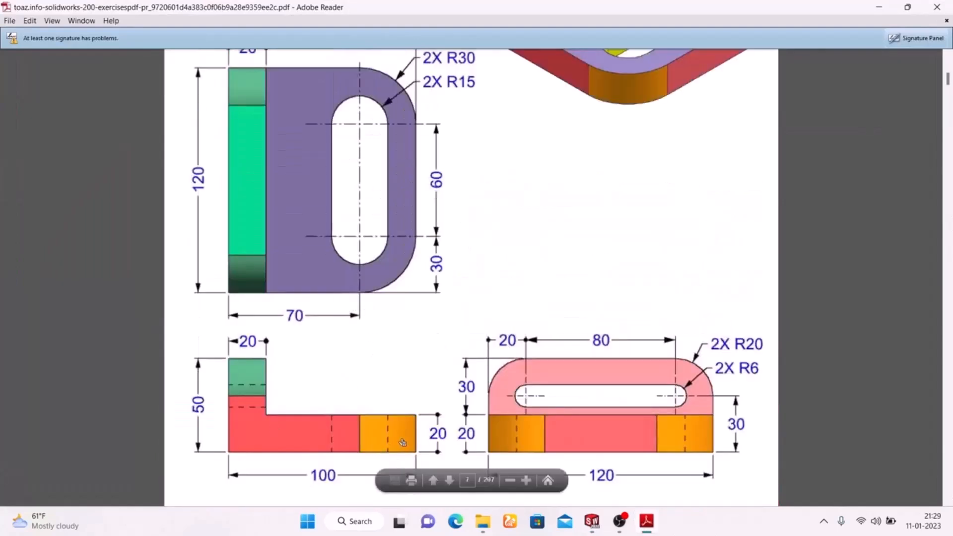
click(646, 521)
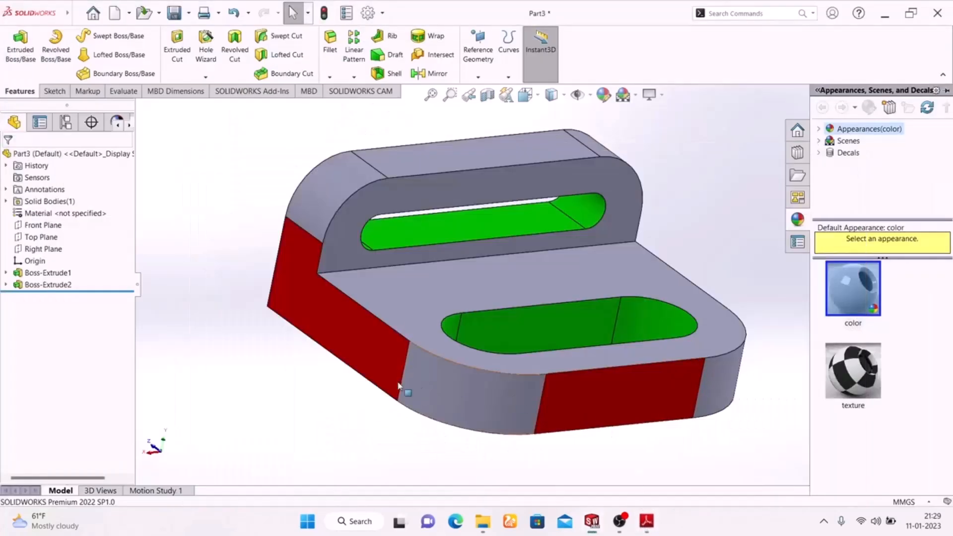
click(449, 389)
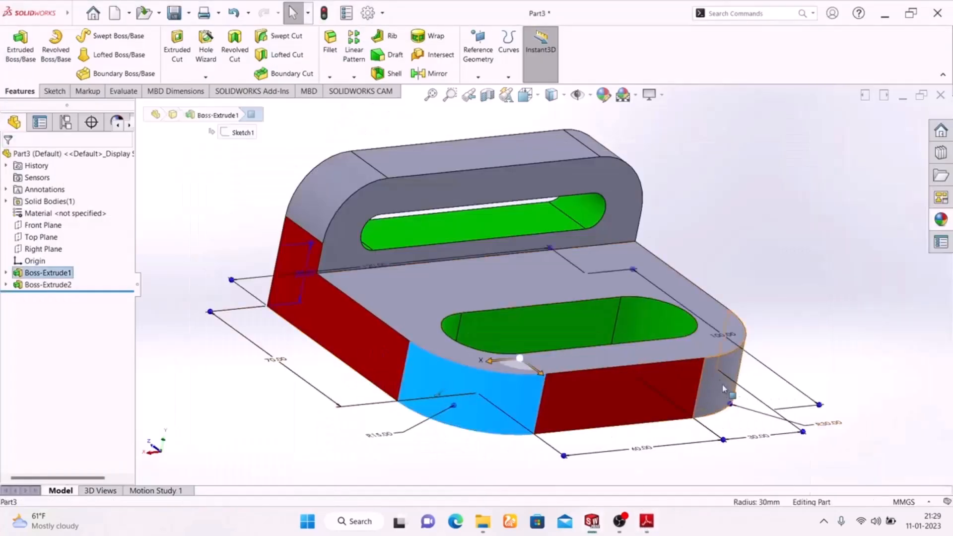
ctrl+click(329, 191)
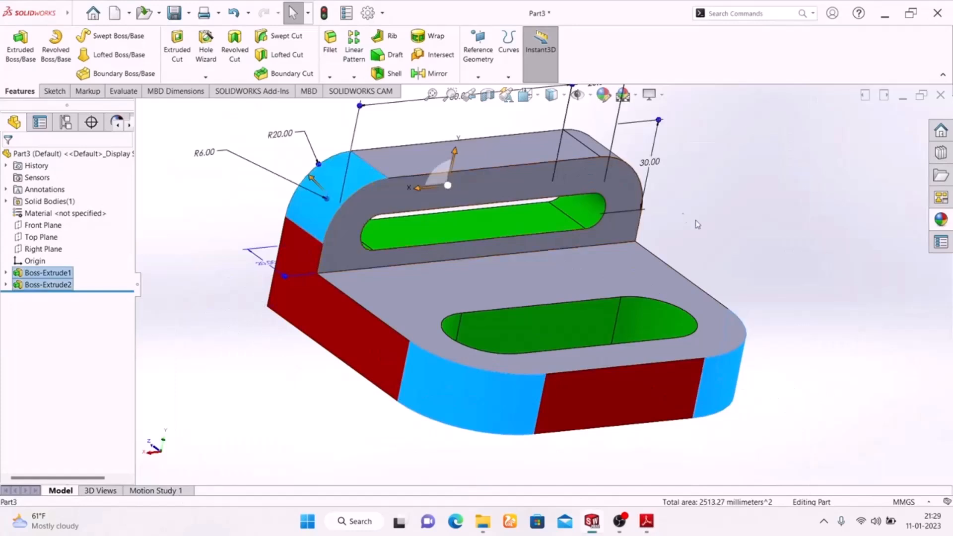
middle_drag(740, 246, 681, 239)
ctrl+click(713, 173)
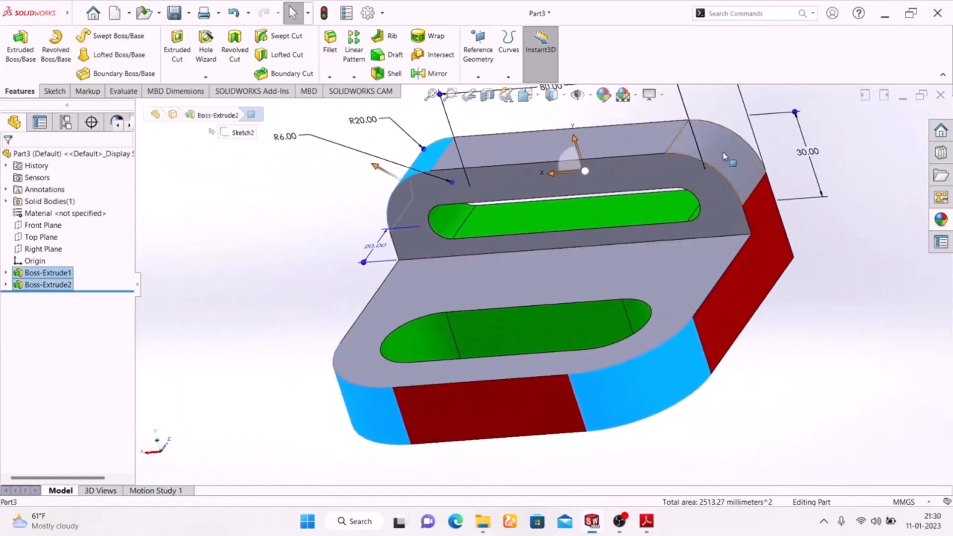
click(604, 95)
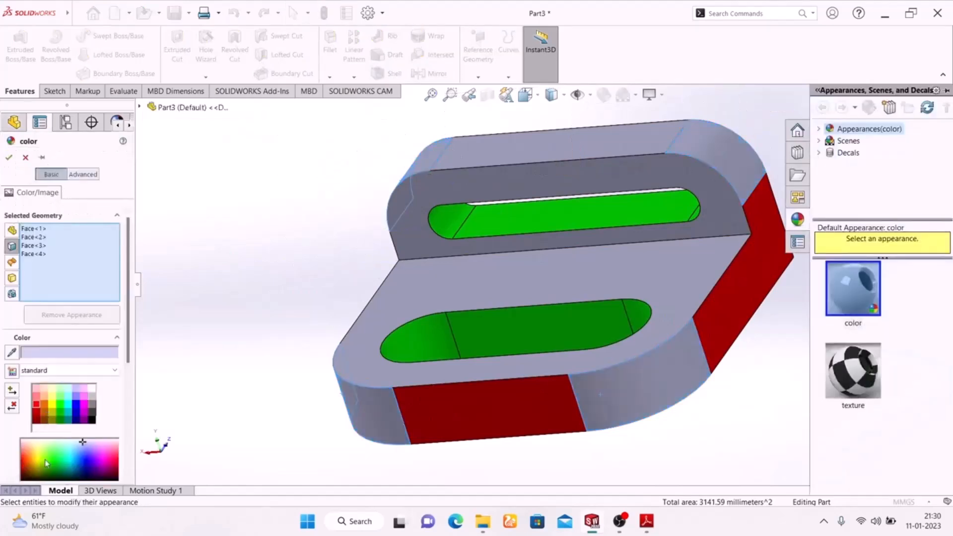
click(55, 408)
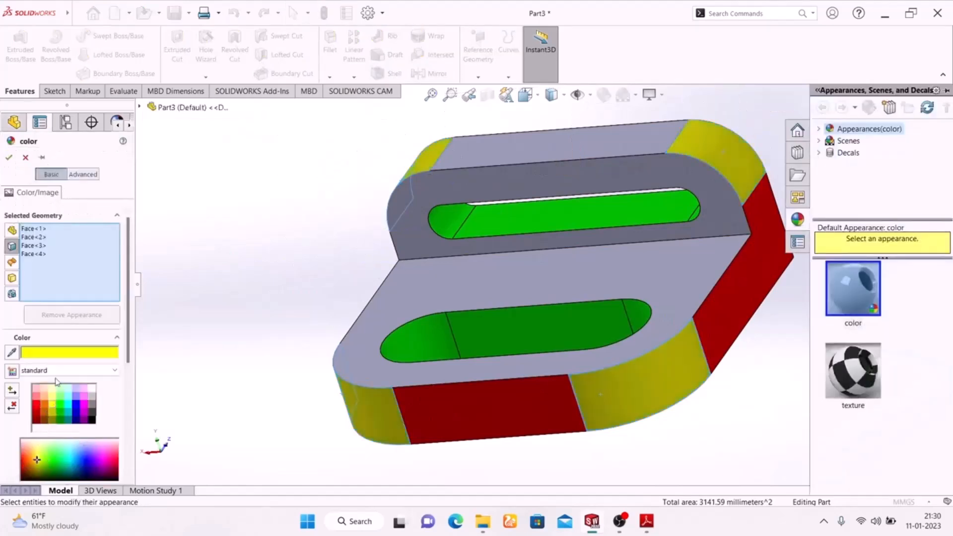
click(9, 159)
Colour the bracket's bottom face and the flange's rear face cyan.
middle_drag(233, 291, 320, 132)
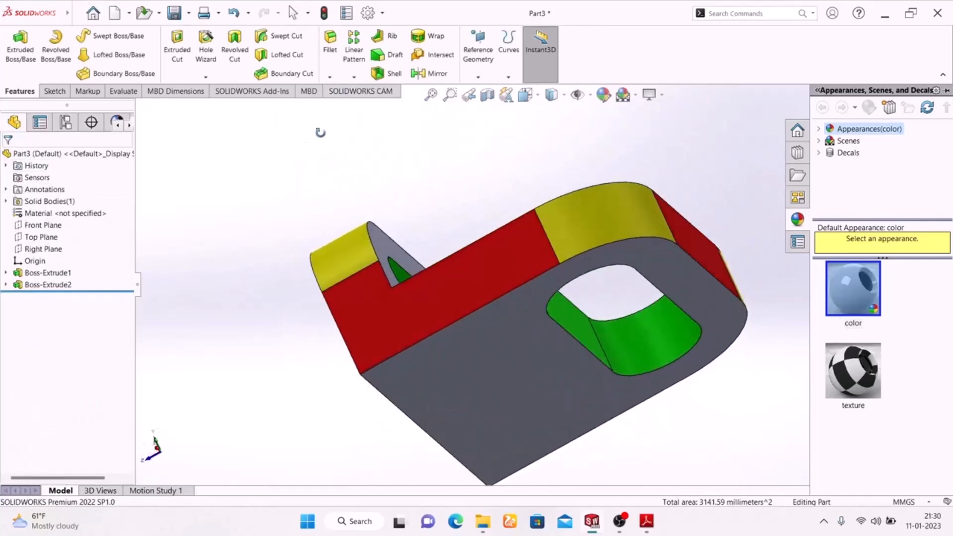
click(464, 407)
middle_drag(232, 326, 526, 374)
click(367, 399)
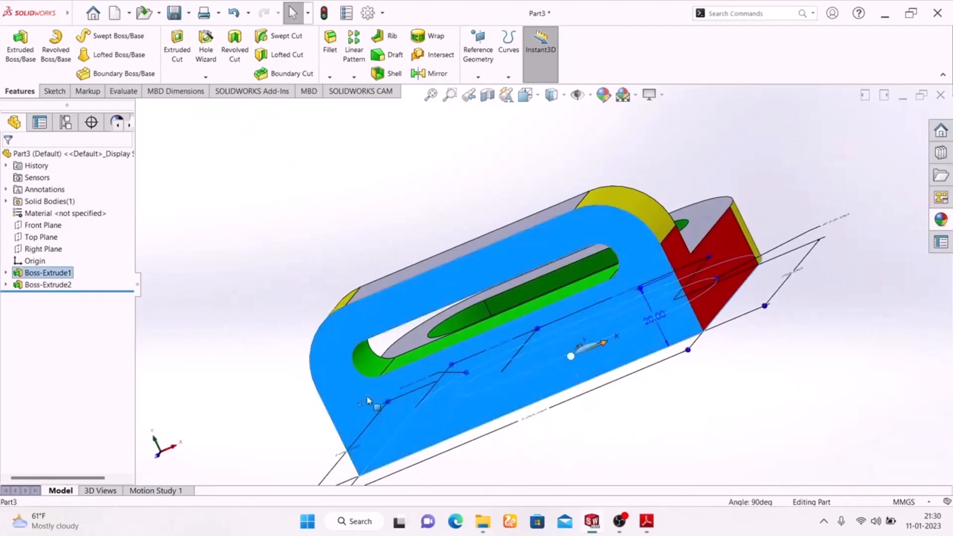
middle_drag(755, 401, 603, 164)
click(603, 94)
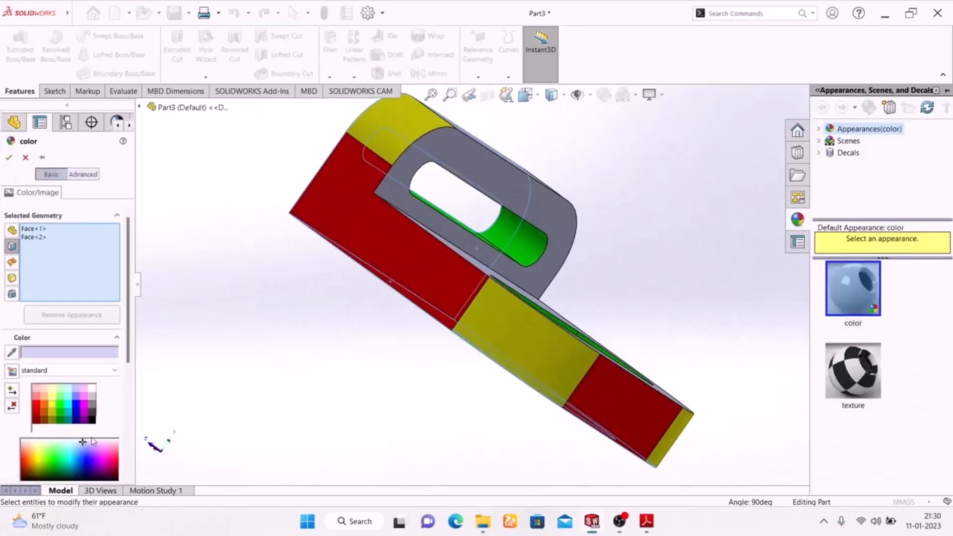
click(69, 410)
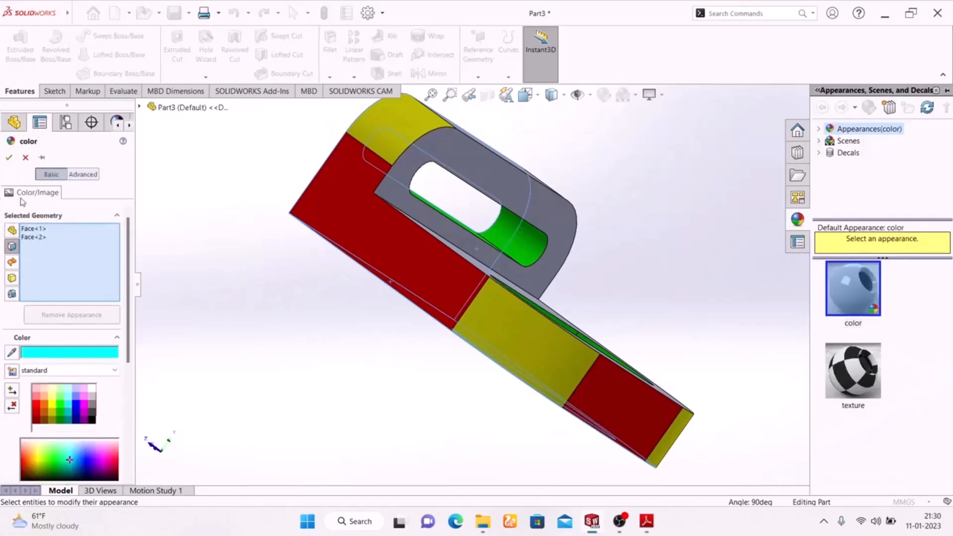
click(9, 158)
Colour the base plate's top face and the flange's front face magenta.
middle_drag(255, 362, 228, 451)
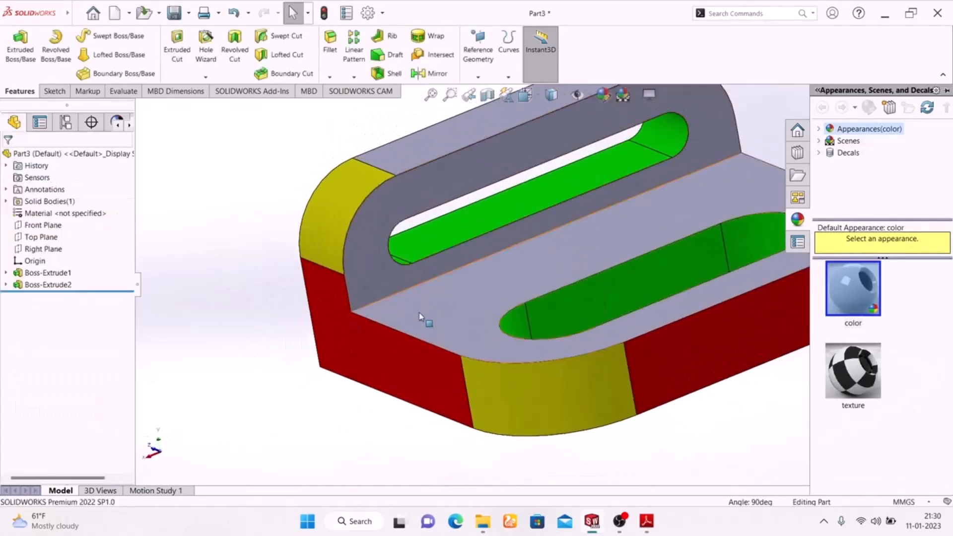
click(421, 319)
ctrl+click(377, 249)
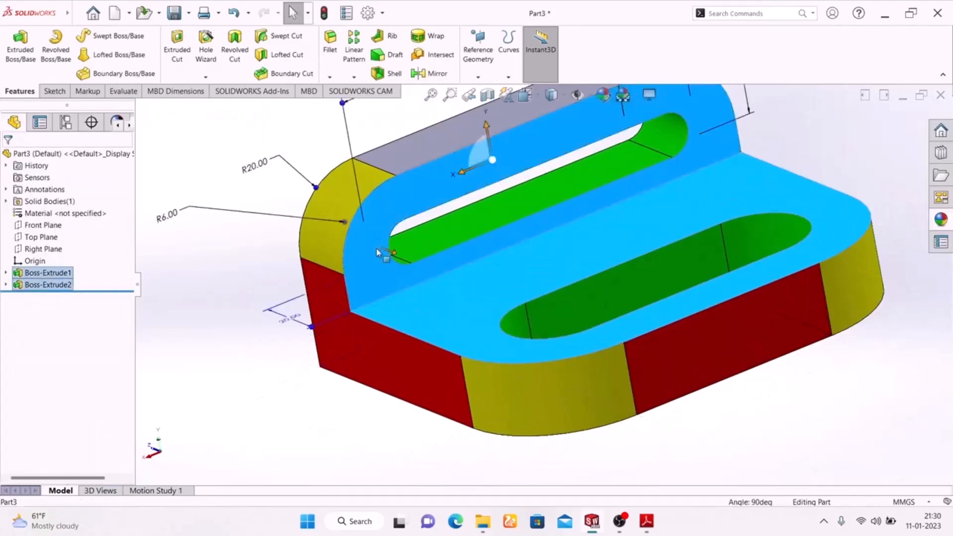
click(601, 105)
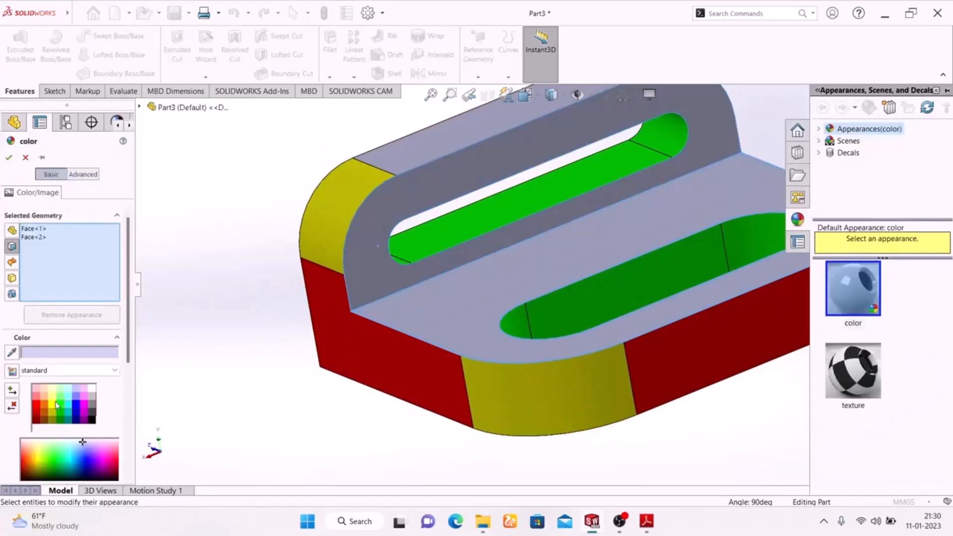
click(45, 407)
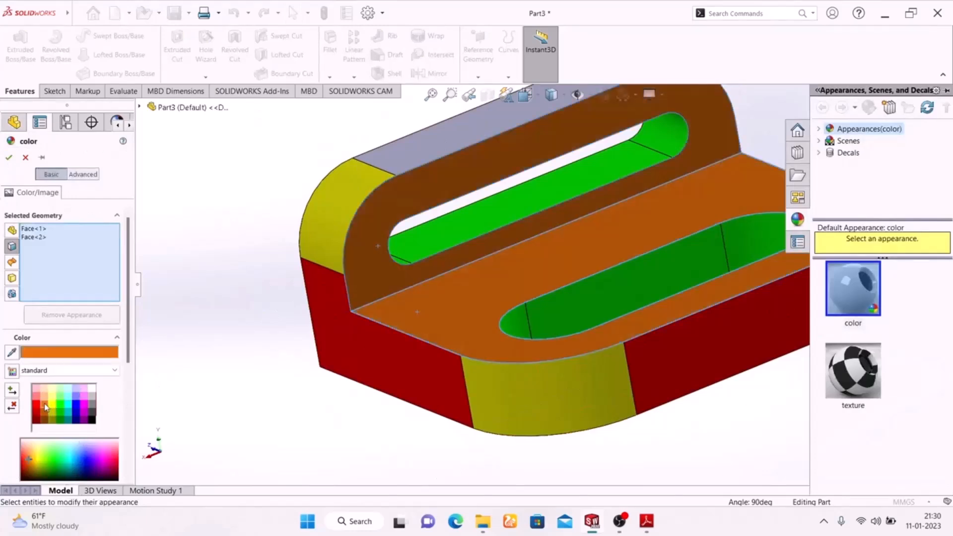
click(85, 407)
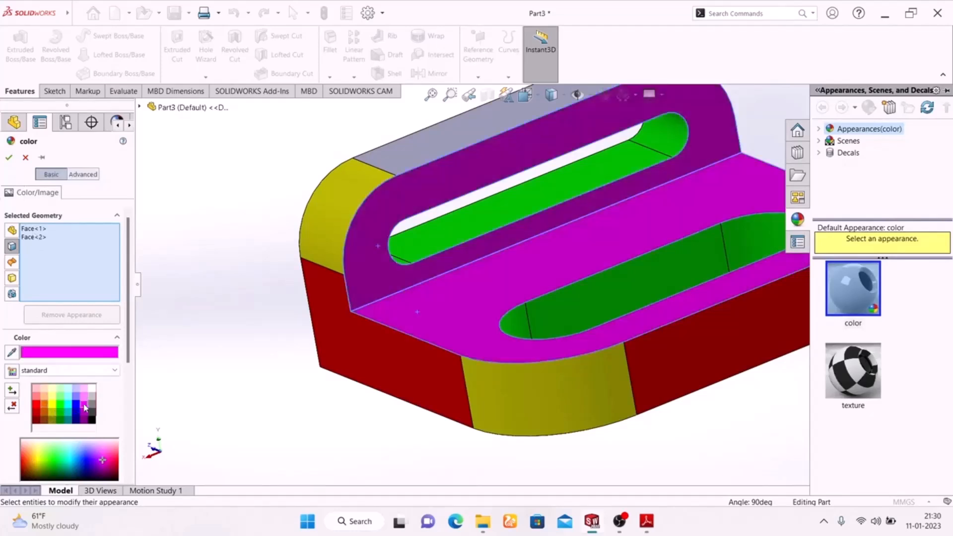
click(7, 160)
Colour the flat top face of the flange red.
middle_drag(379, 436, 332, 394)
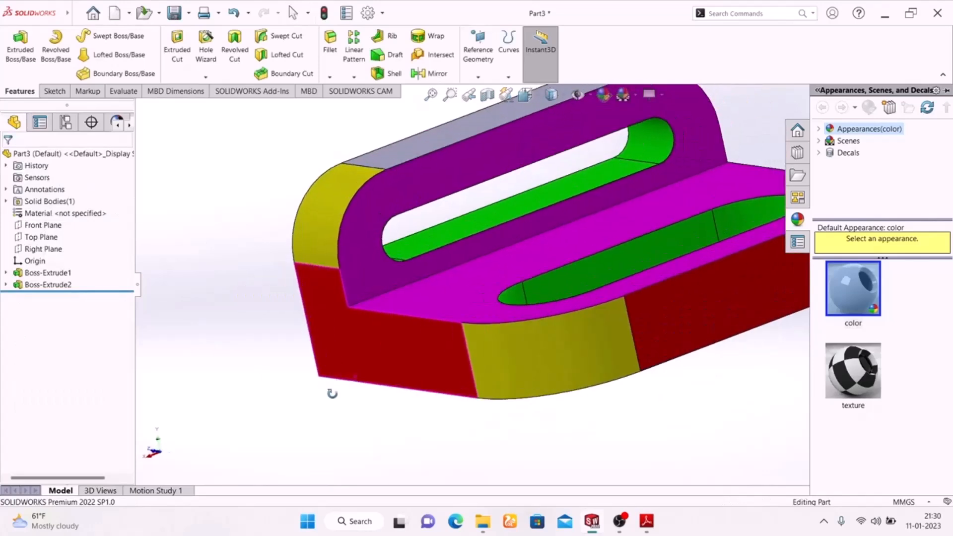
scroll(330, 395, up, 5)
middle_drag(652, 389, 654, 479)
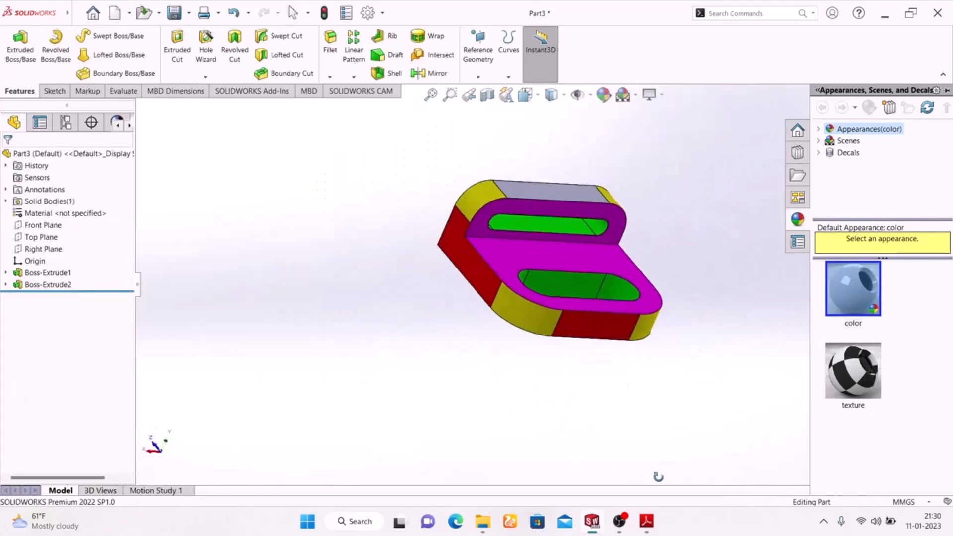
scroll(586, 238, down, 6)
click(582, 106)
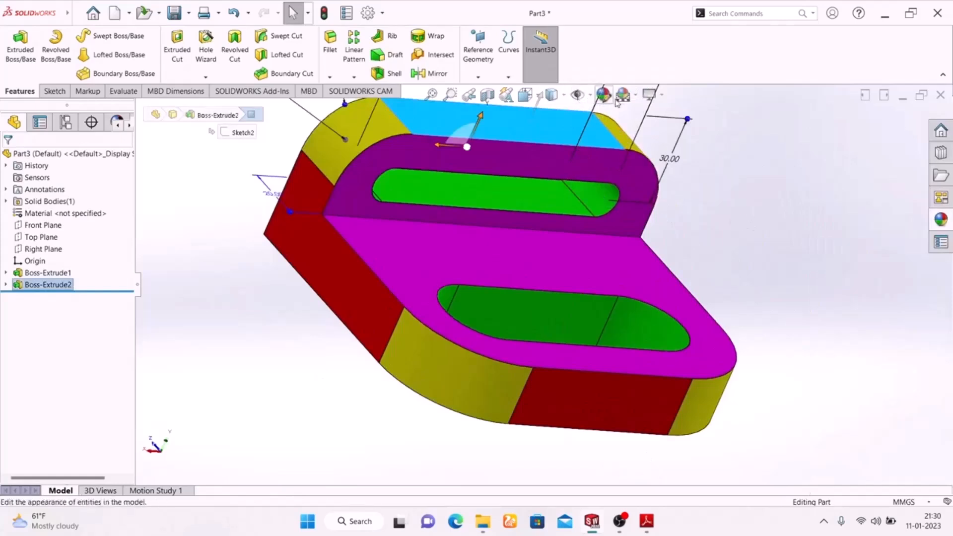
click(615, 102)
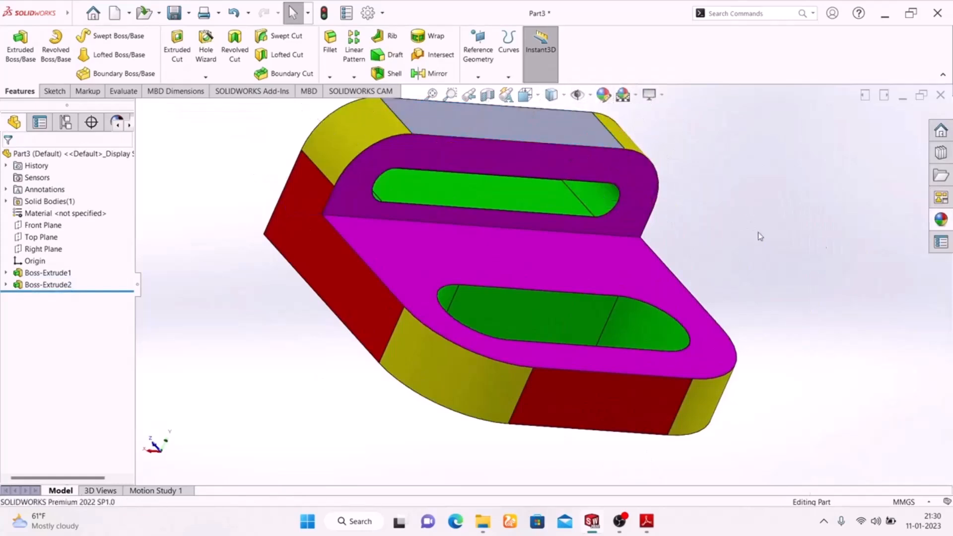
click(548, 122)
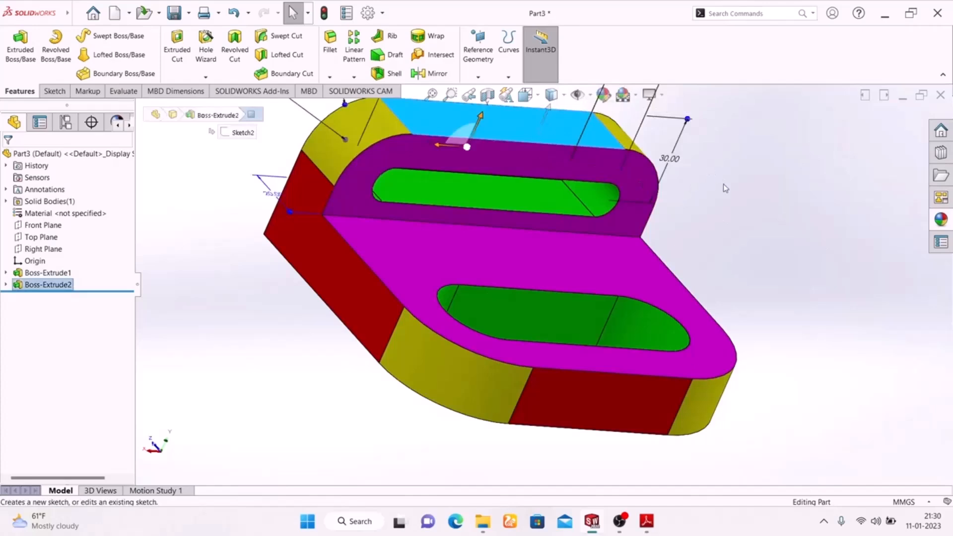
click(604, 95)
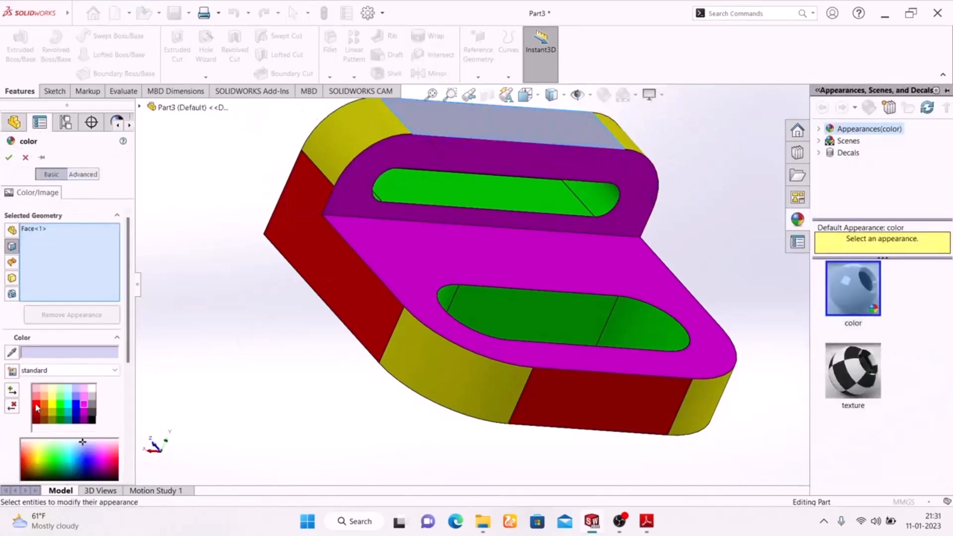
click(37, 406)
click(8, 159)
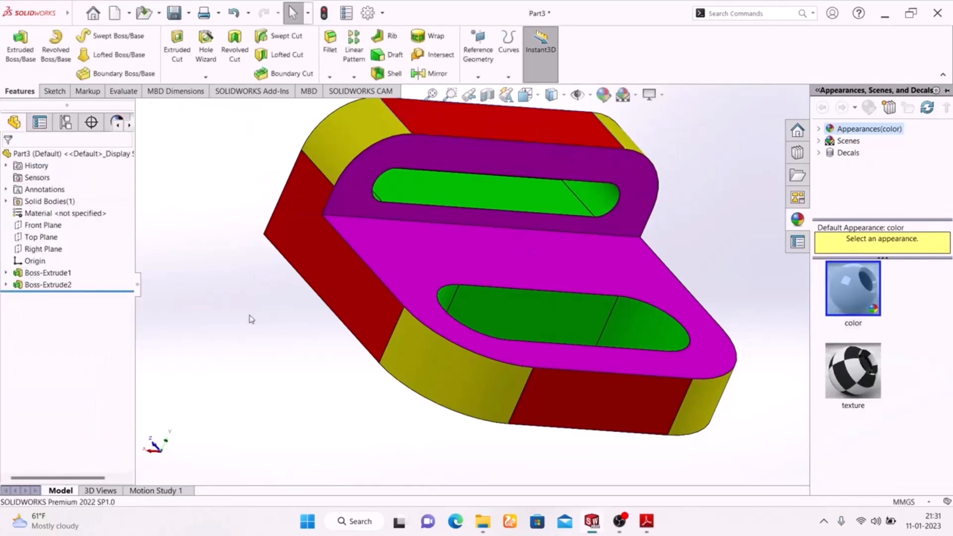
Preview the coloured bracket with RealView Graphics turned on, and turn it off again.
scroll(287, 294, up, 2)
middle_drag(283, 288, 271, 386)
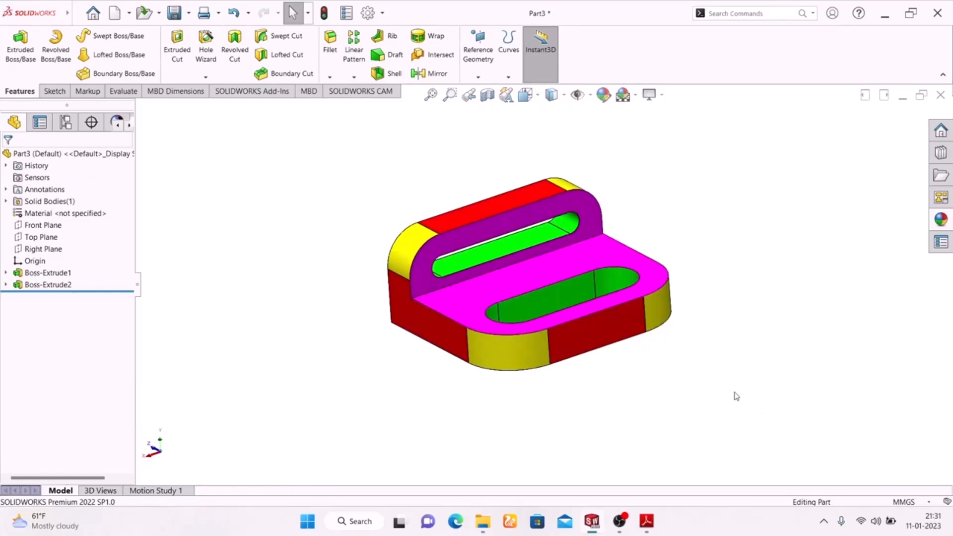
middle_drag(730, 381, 732, 403)
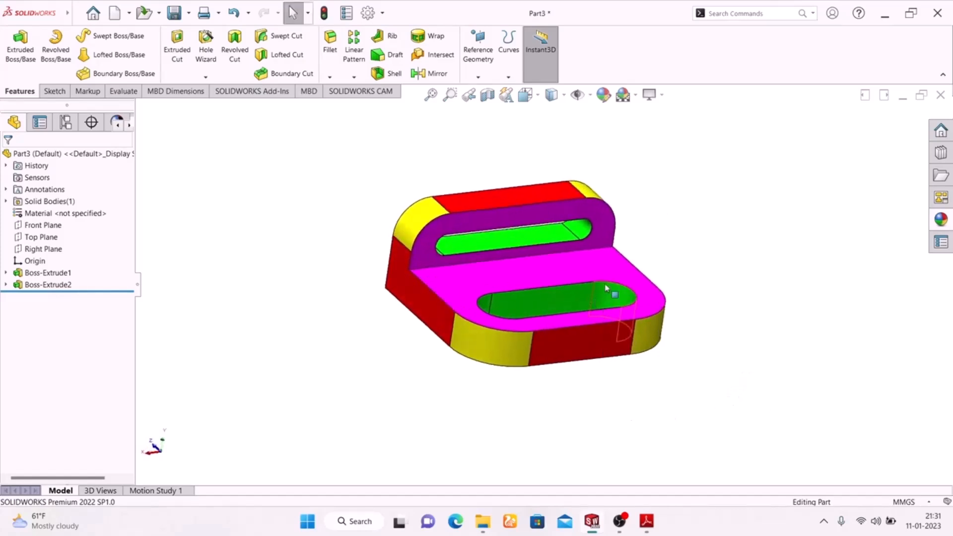
click(651, 94)
click(668, 114)
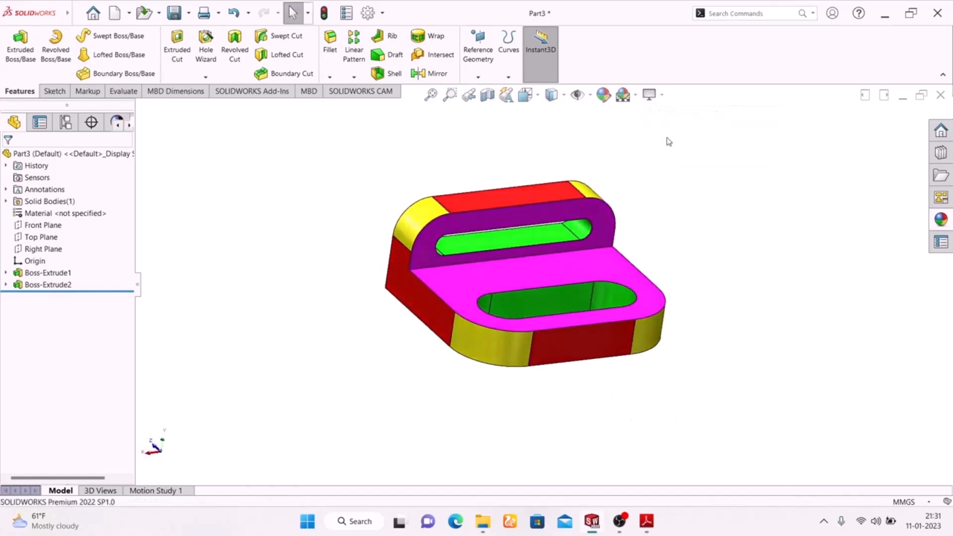
middle_drag(685, 226, 629, 315)
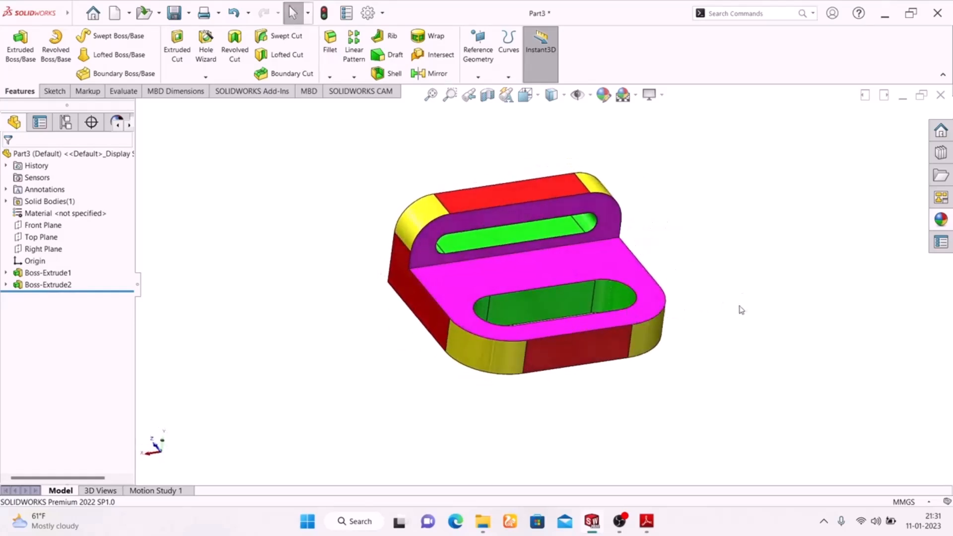
click(650, 95)
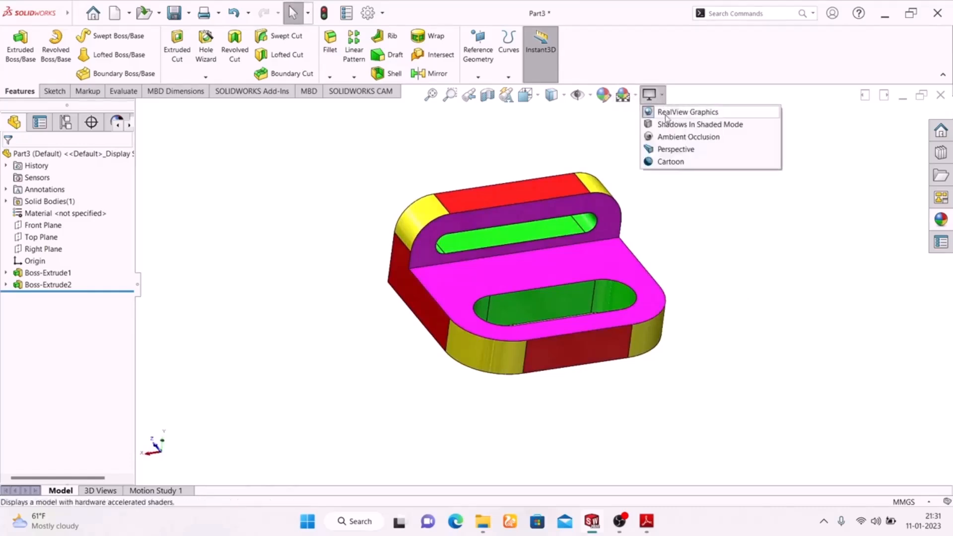
click(666, 114)
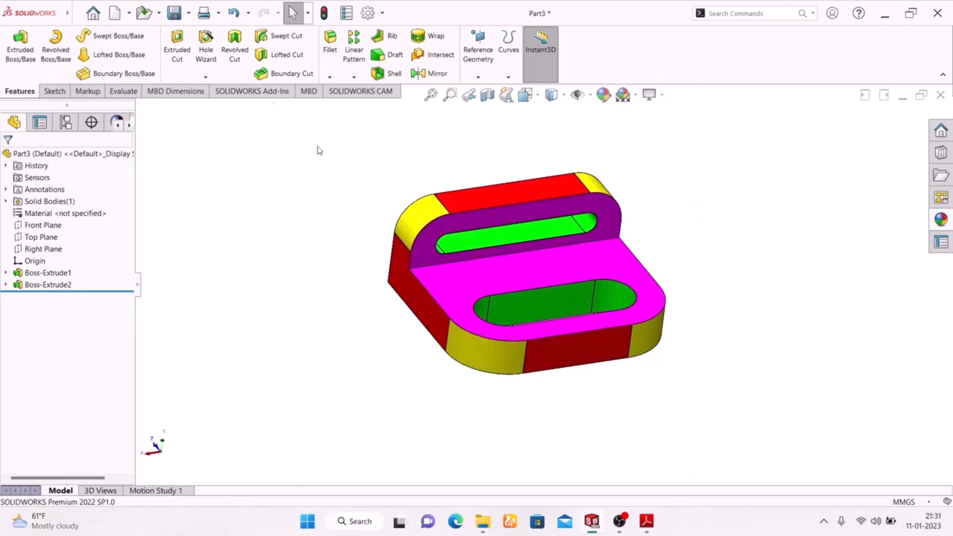
Open the Welcome dialog with its options for new and recent documents.
click(92, 15)
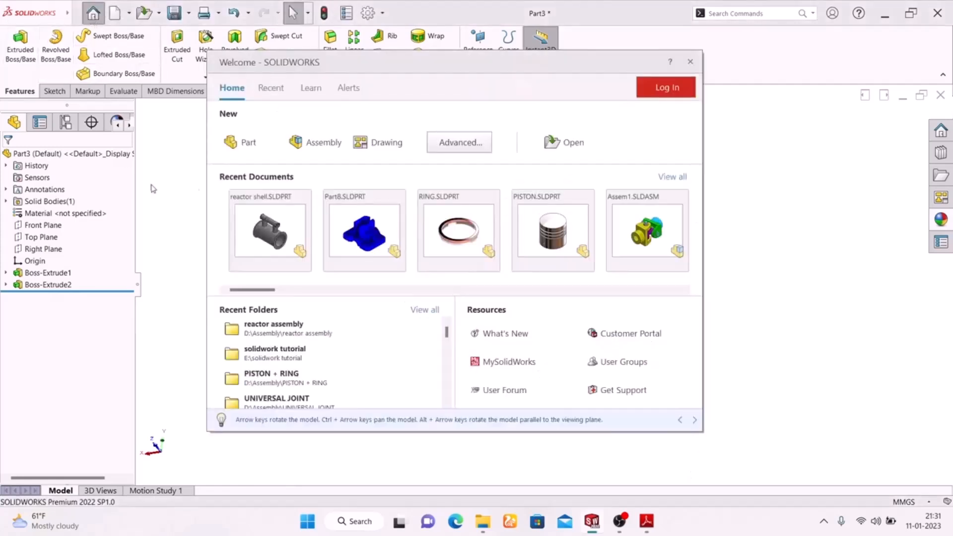